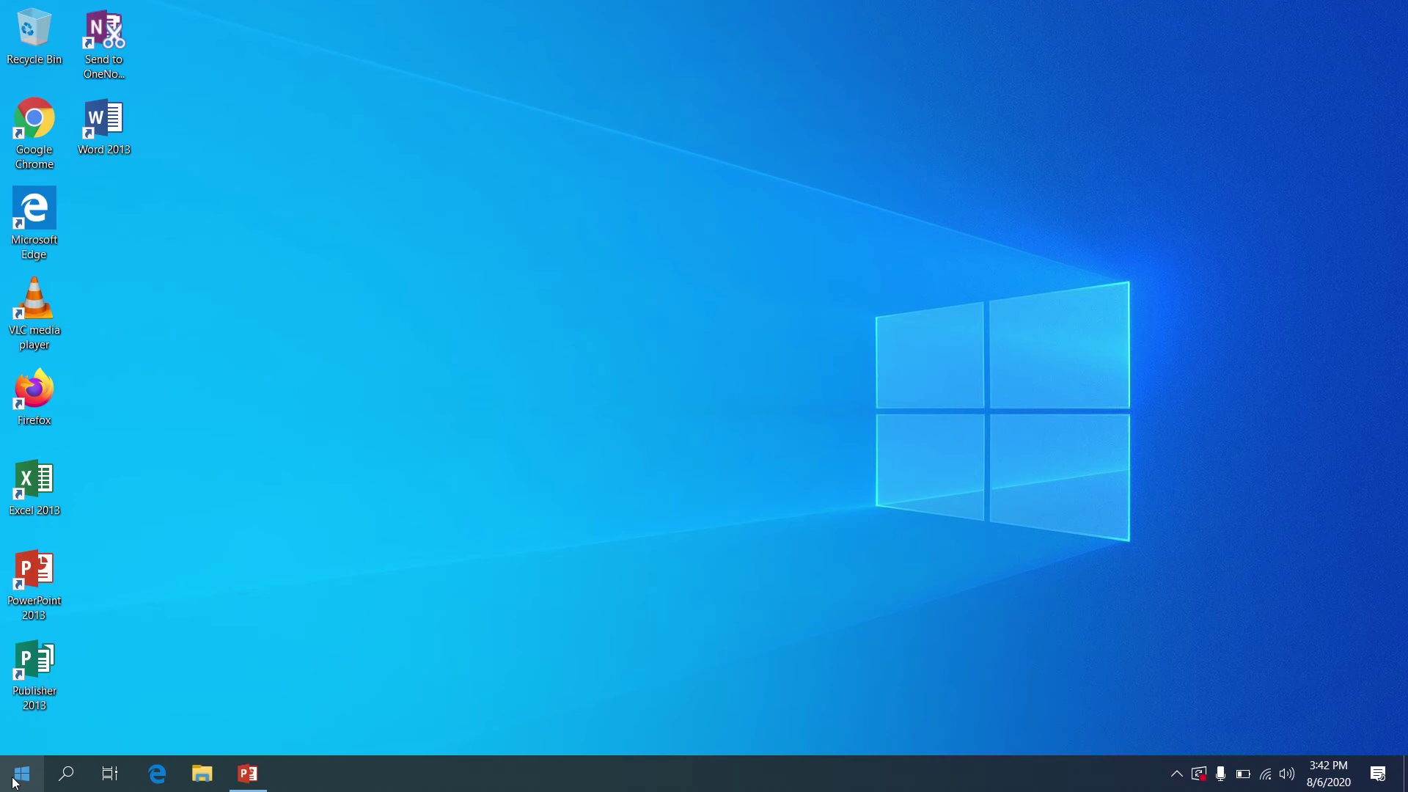
Scroll the Start menu app list down to S and launch Settings
click(15, 783)
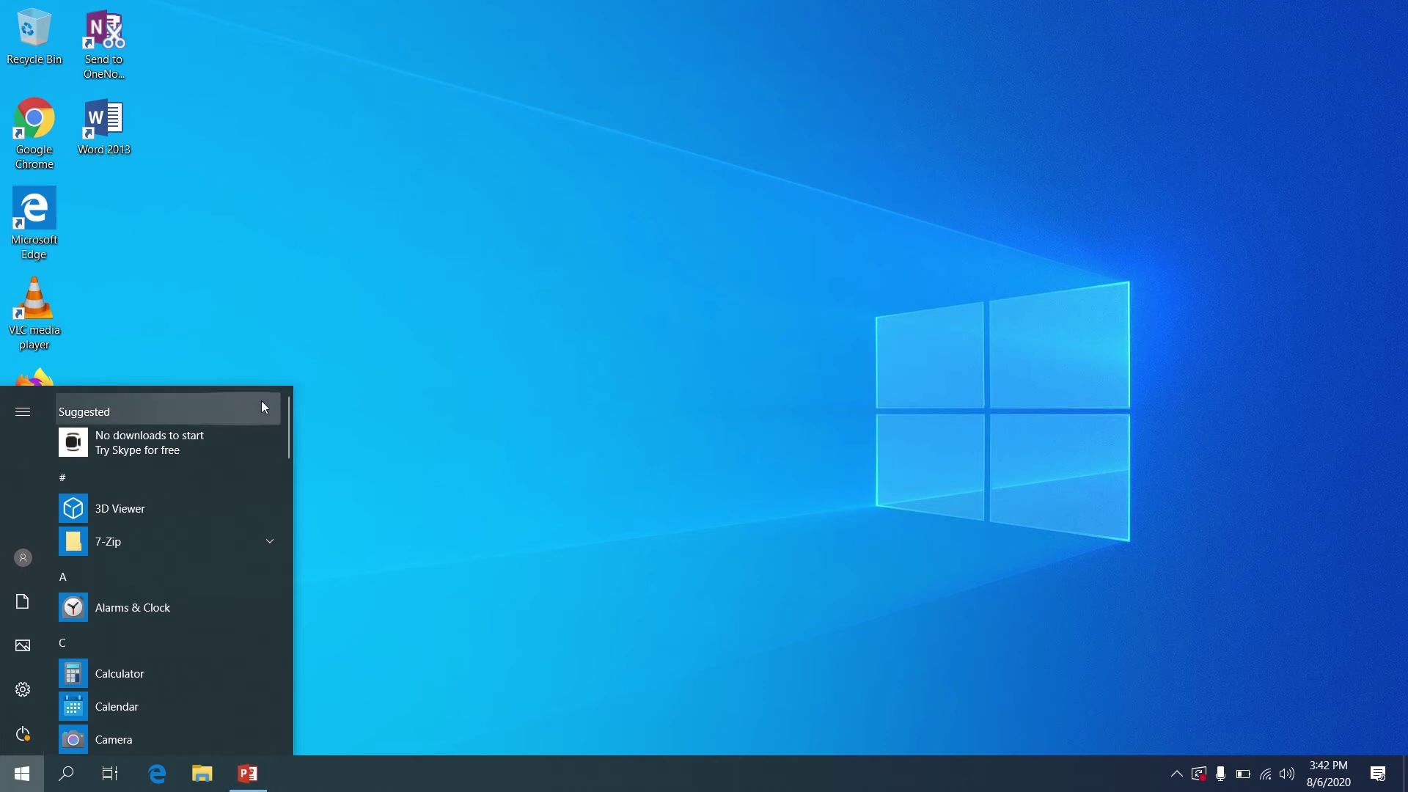
drag(283, 423, 206, 304)
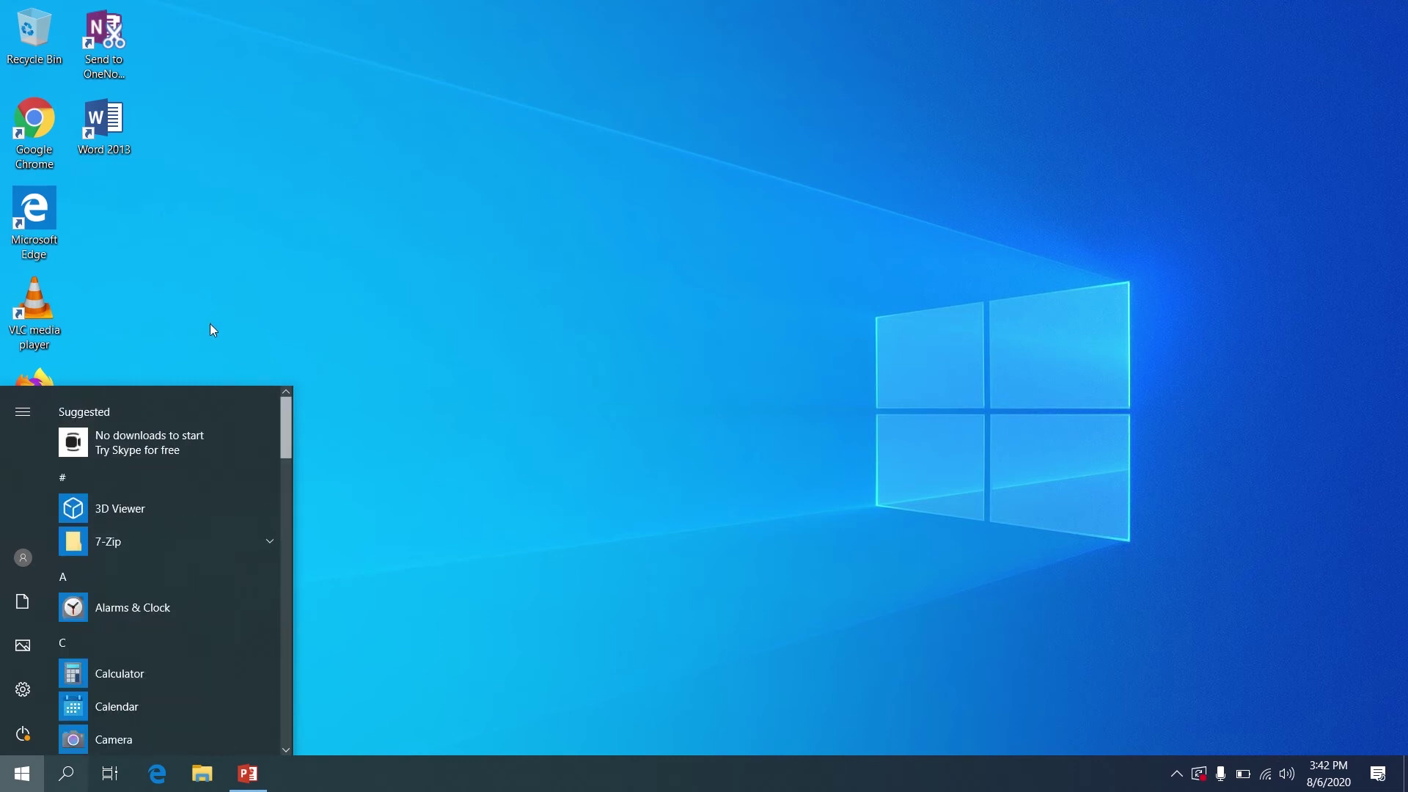
scroll(220, 441, down, 10)
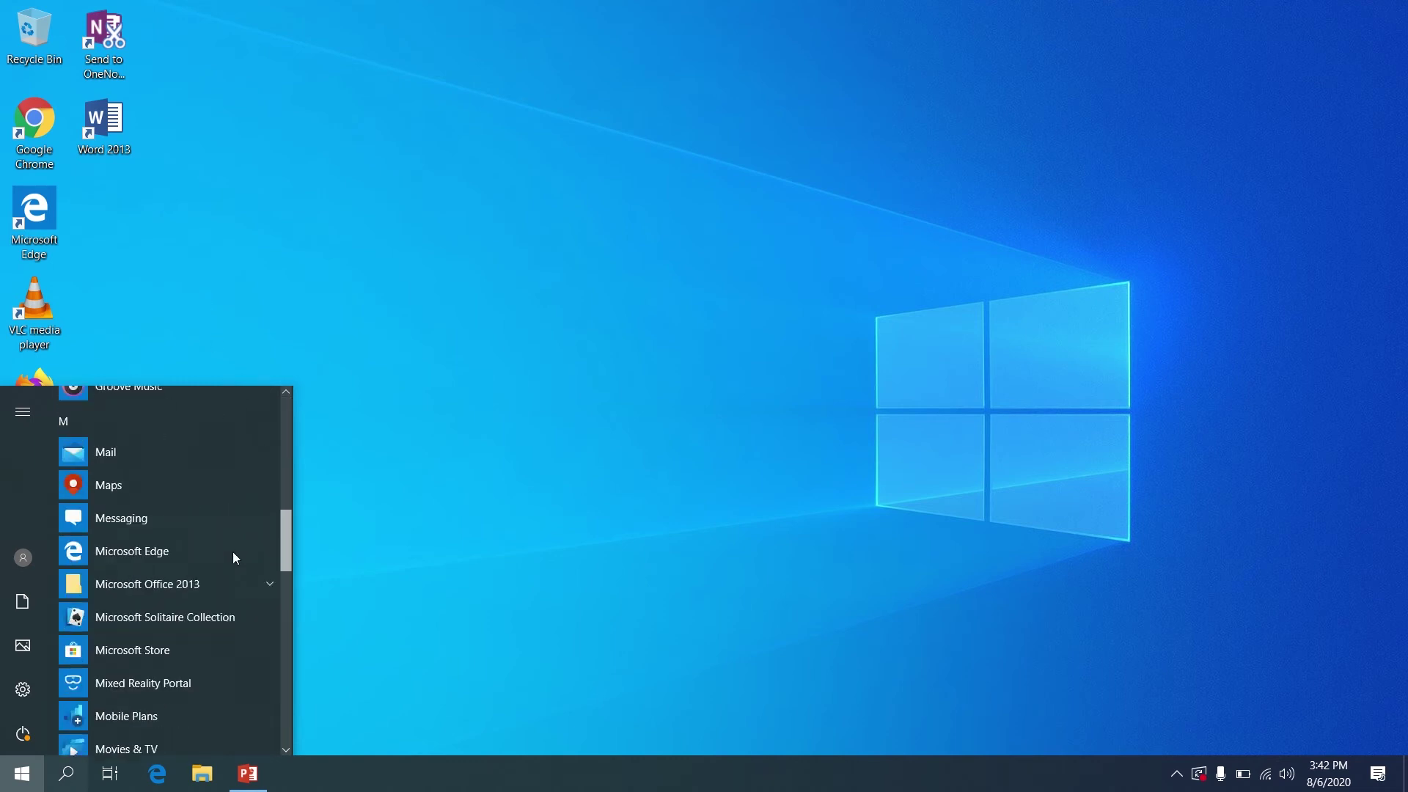
scroll(234, 572, down, 5)
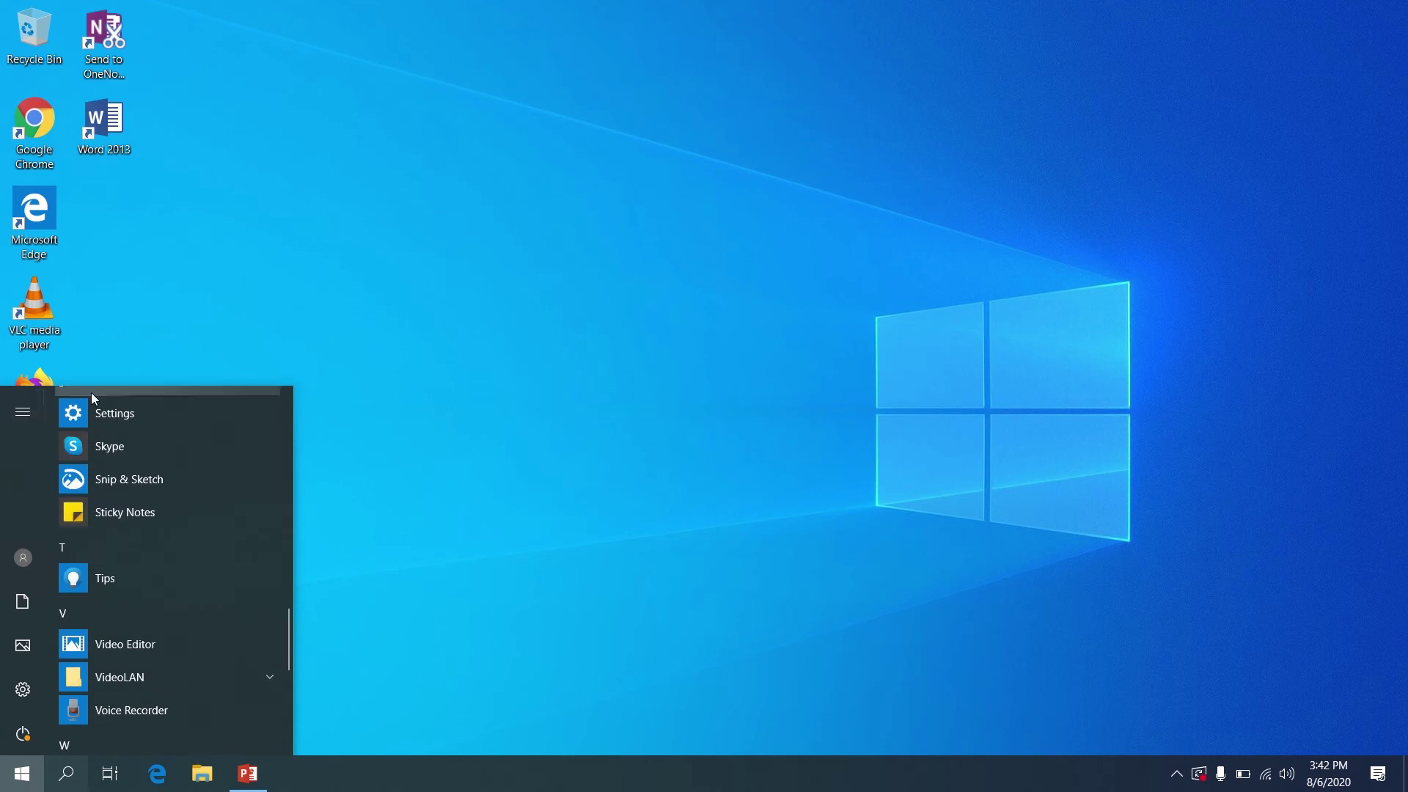
click(120, 402)
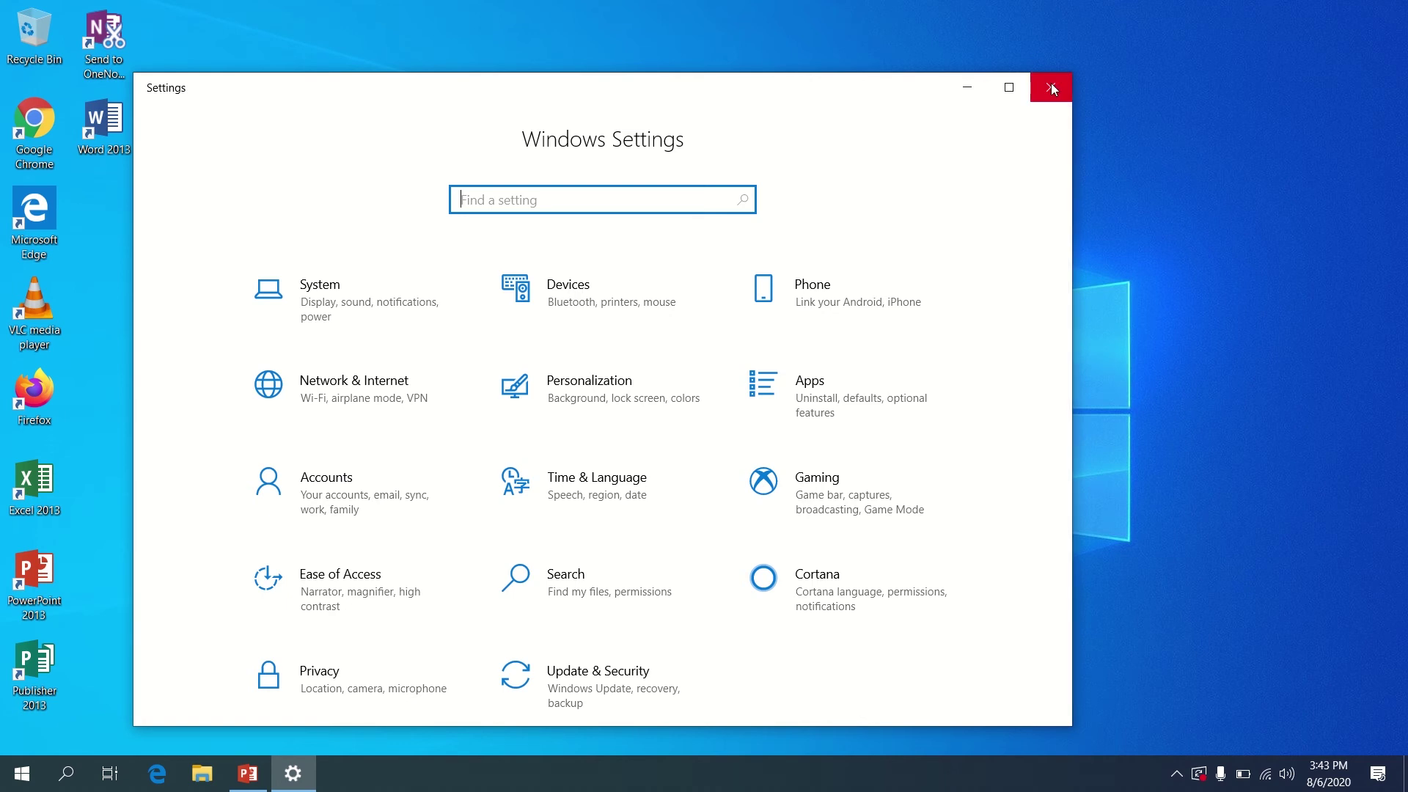
Close Settings and search the Start menu for 'skype'
click(1053, 89)
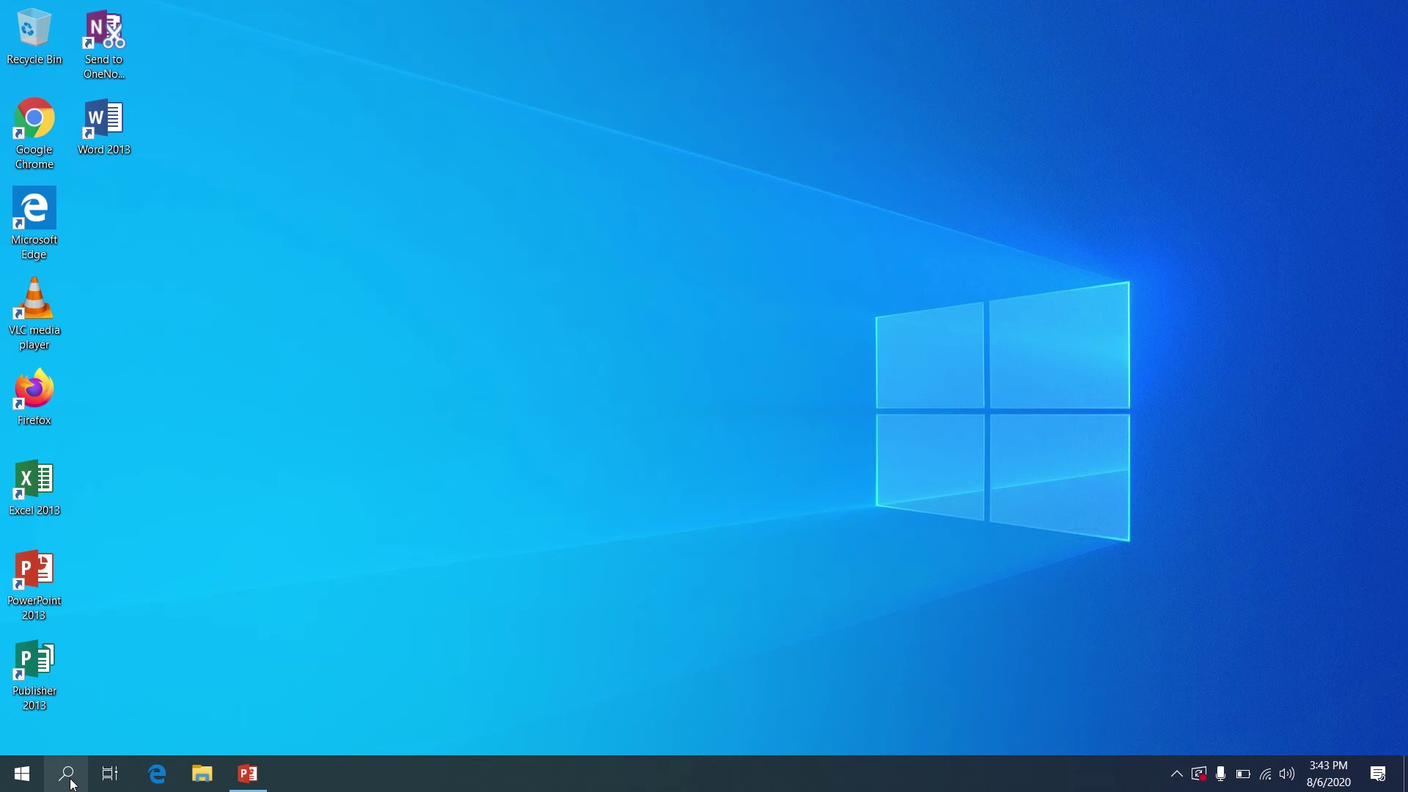
click(22, 782)
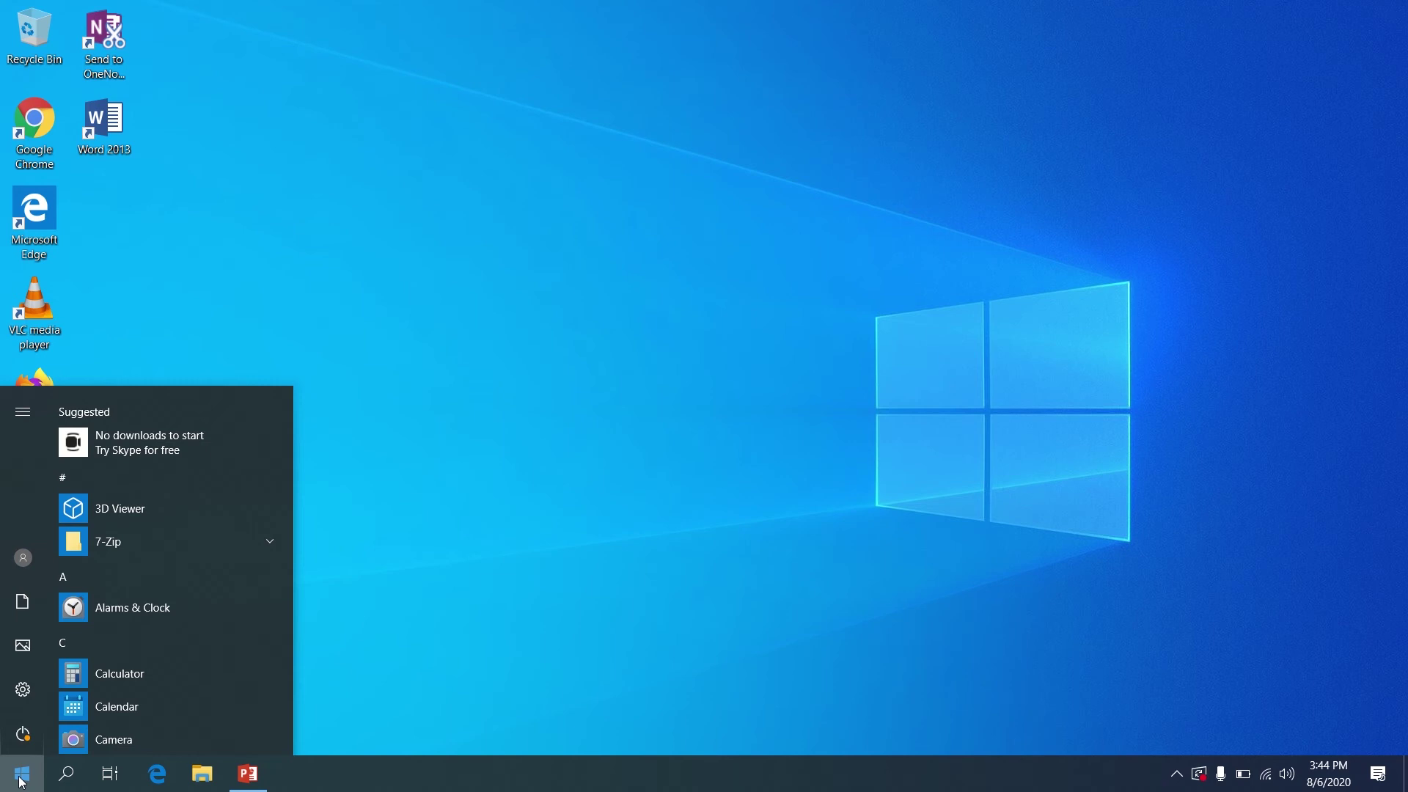
text(sky)
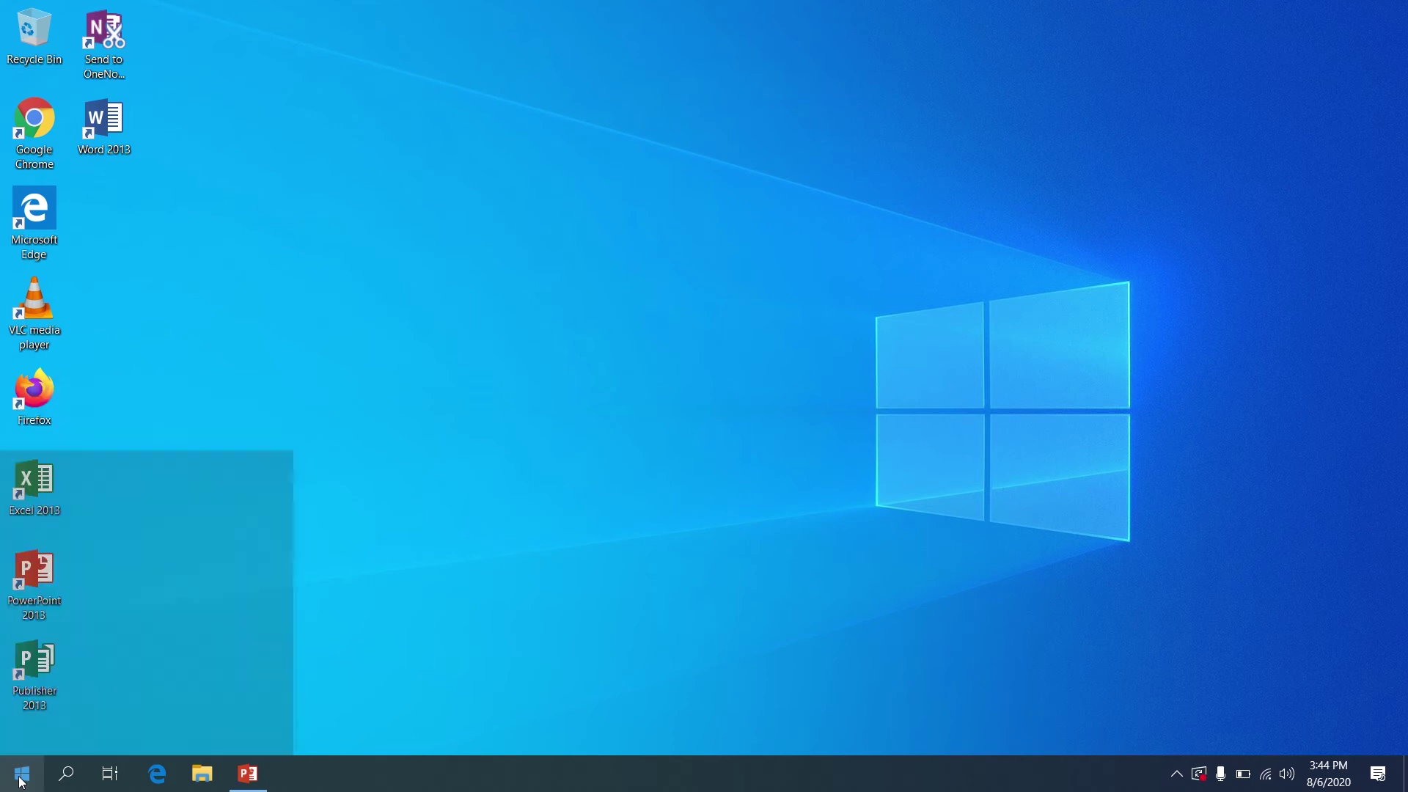
text(pe)
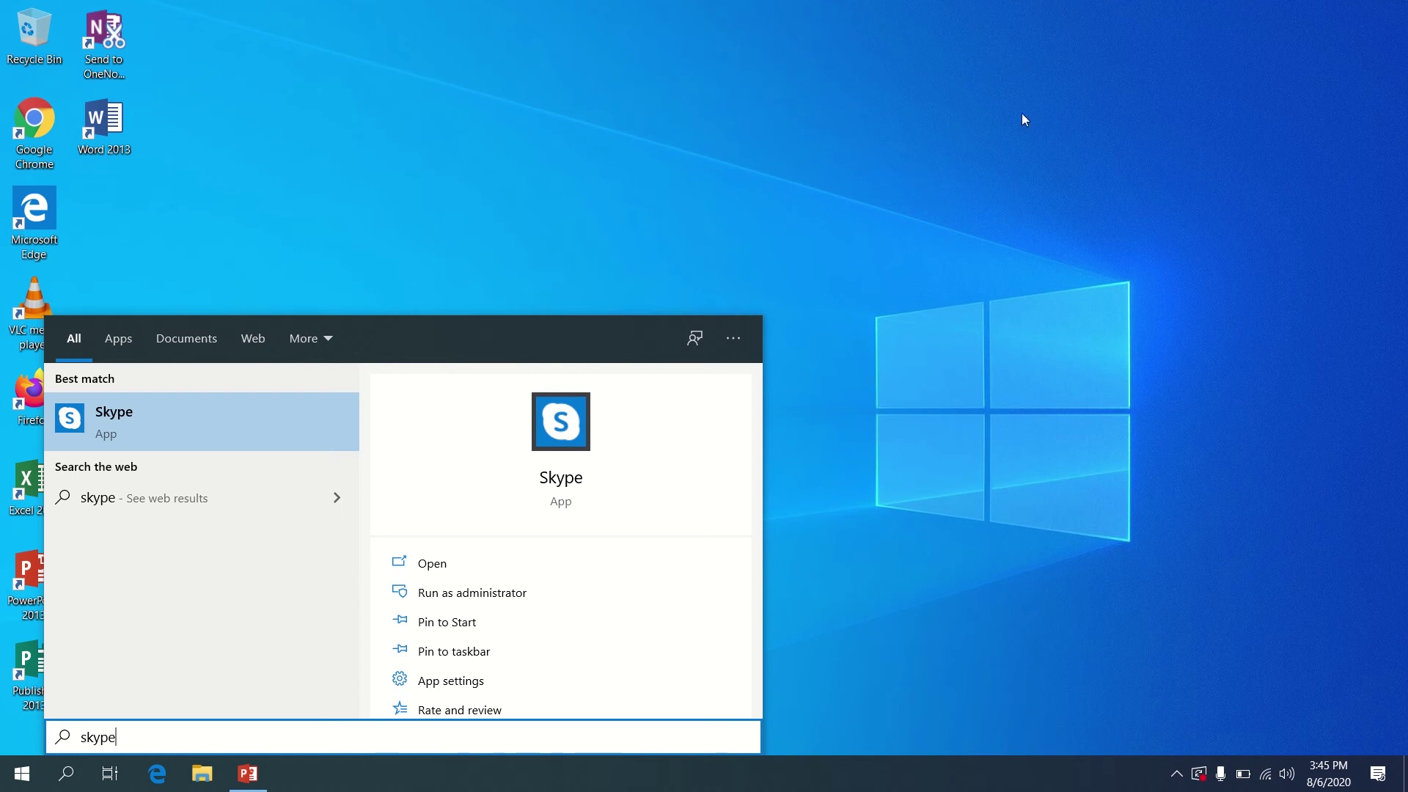
Dismiss the 'skype' search results with Esc
key(Escape)
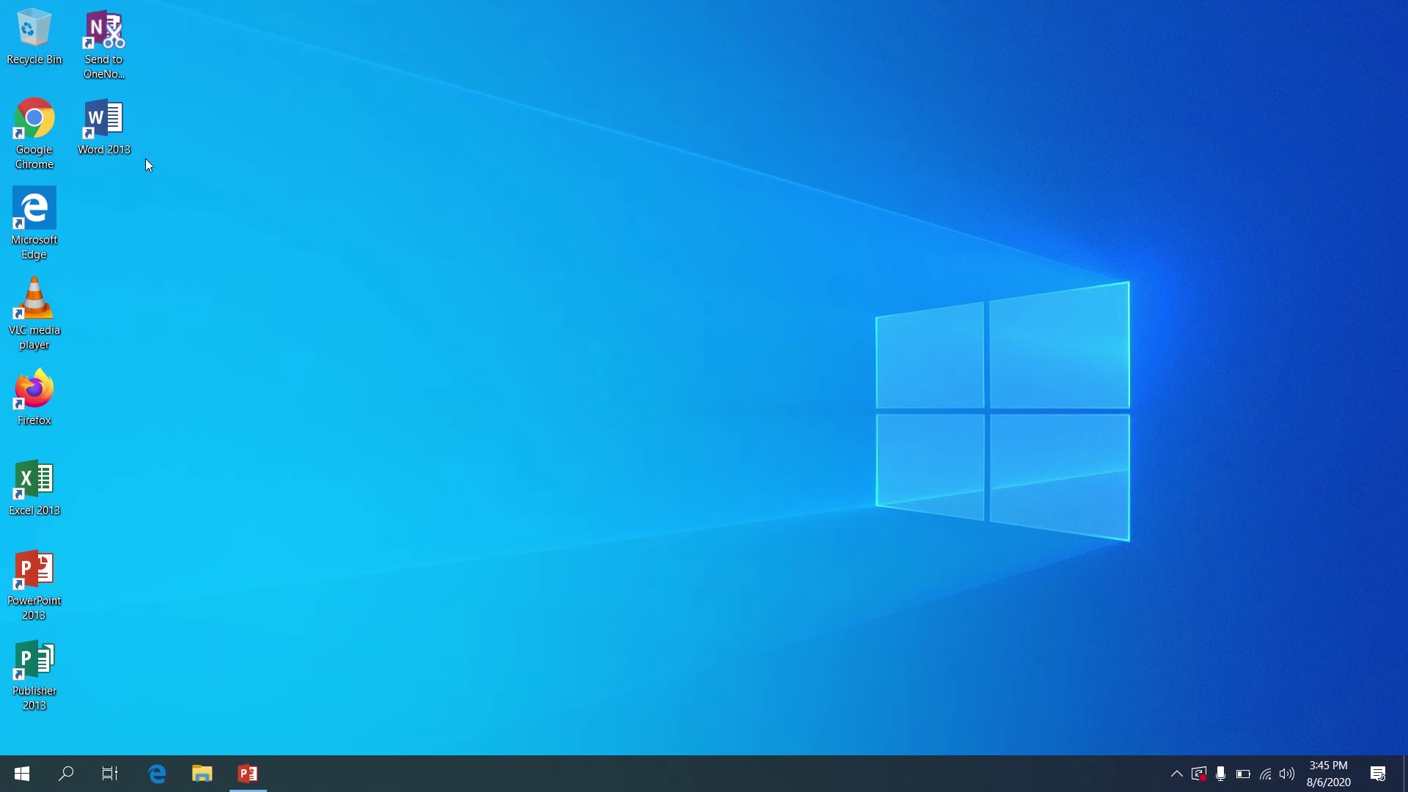
Launch Word 2013, decline the default-program prompt, close Word, and open File Explorer
double_click(85, 131)
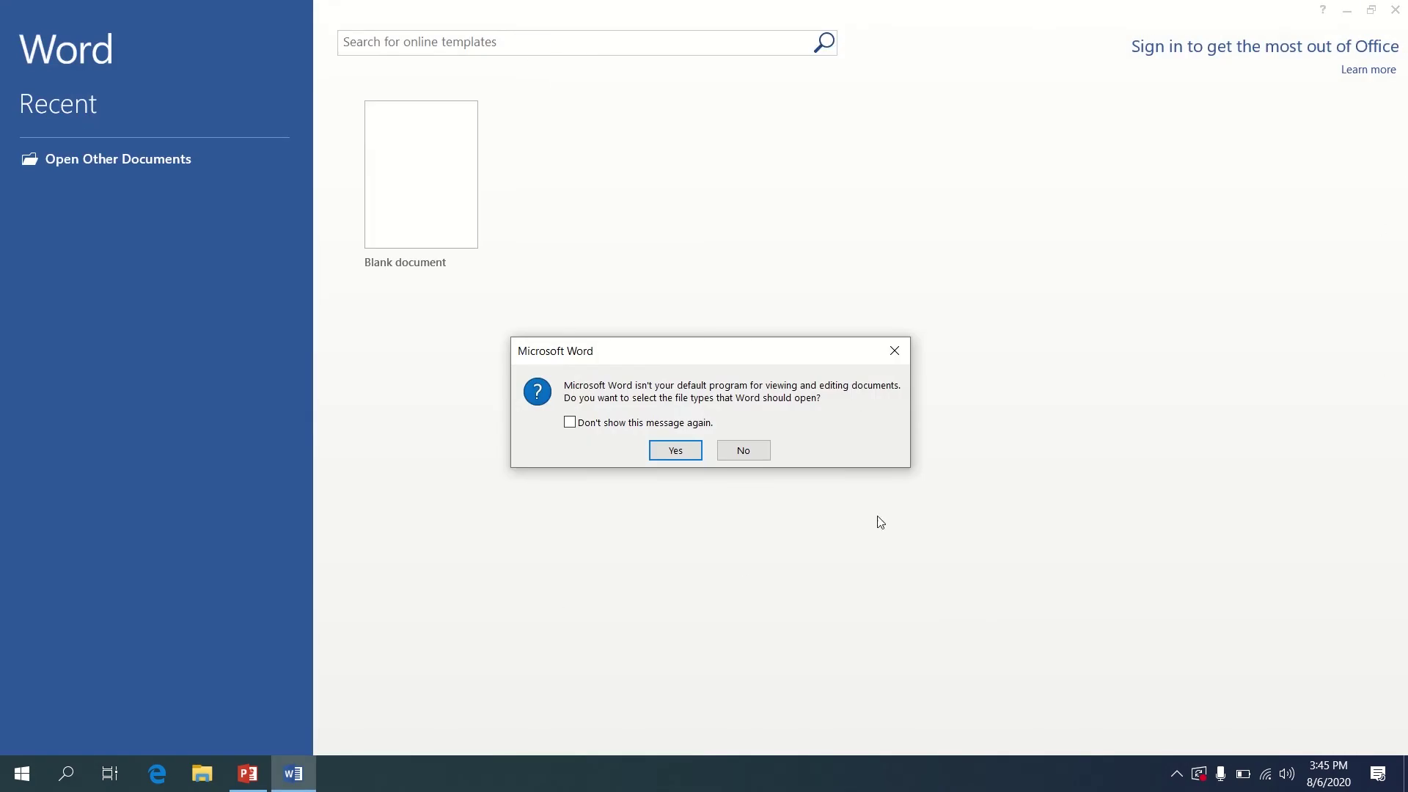
click(762, 454)
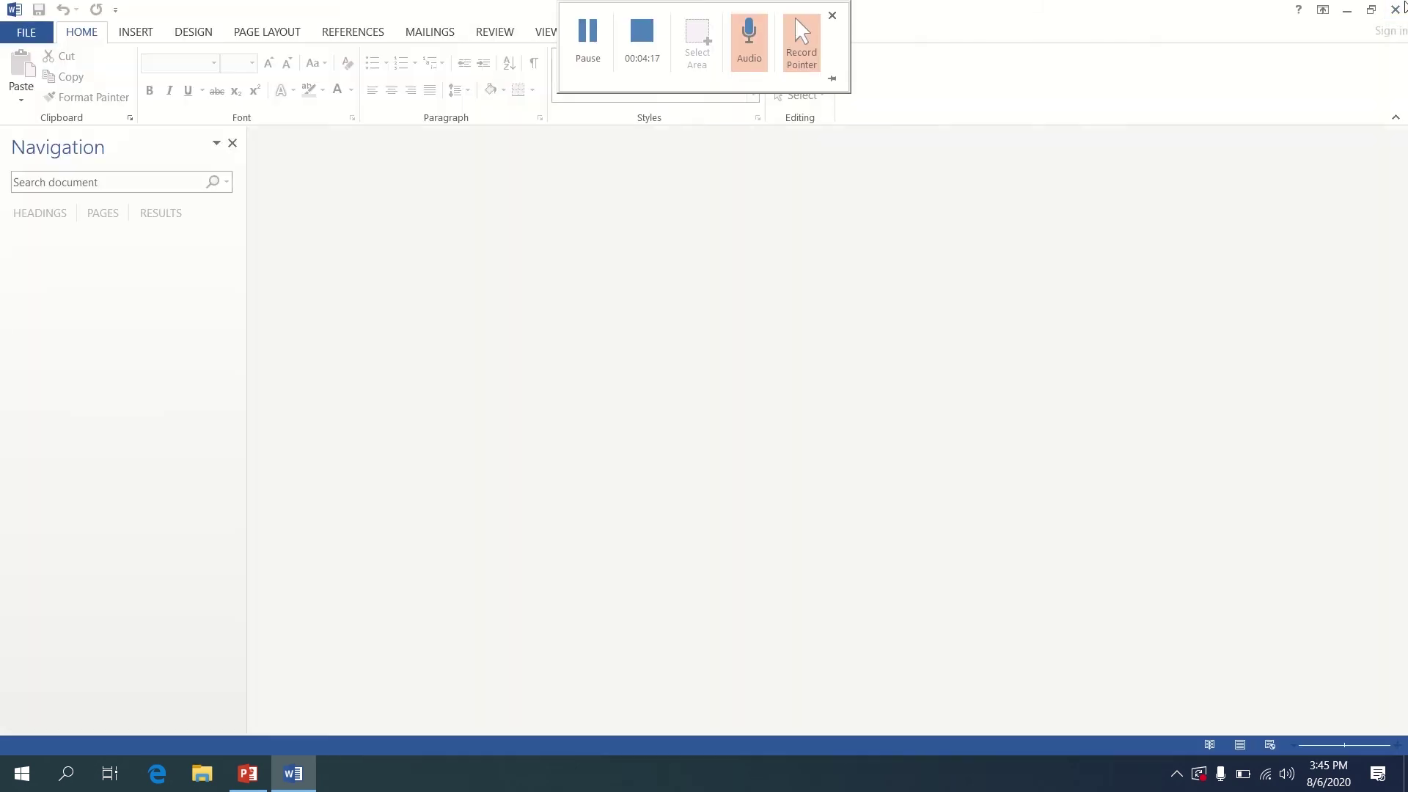
click(1405, 6)
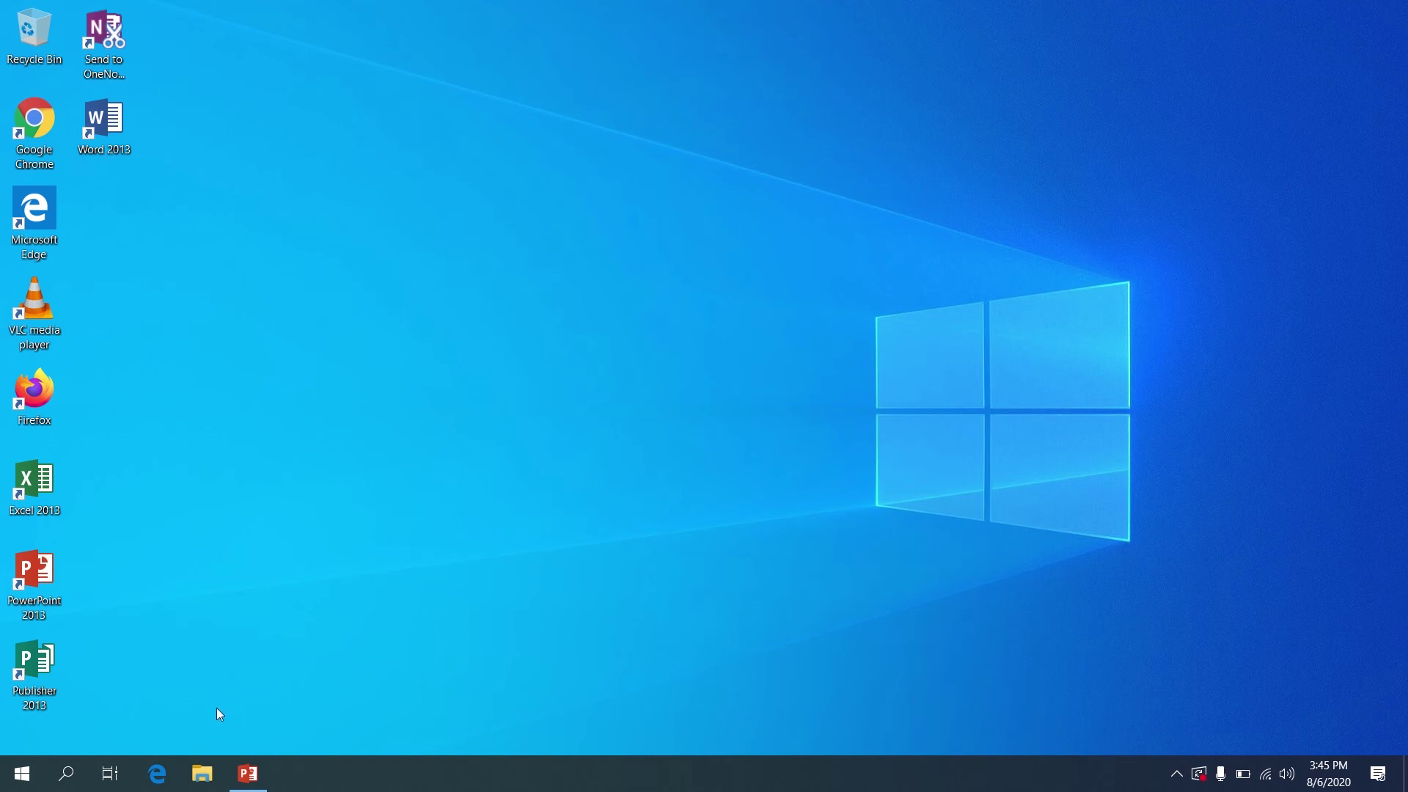
click(202, 773)
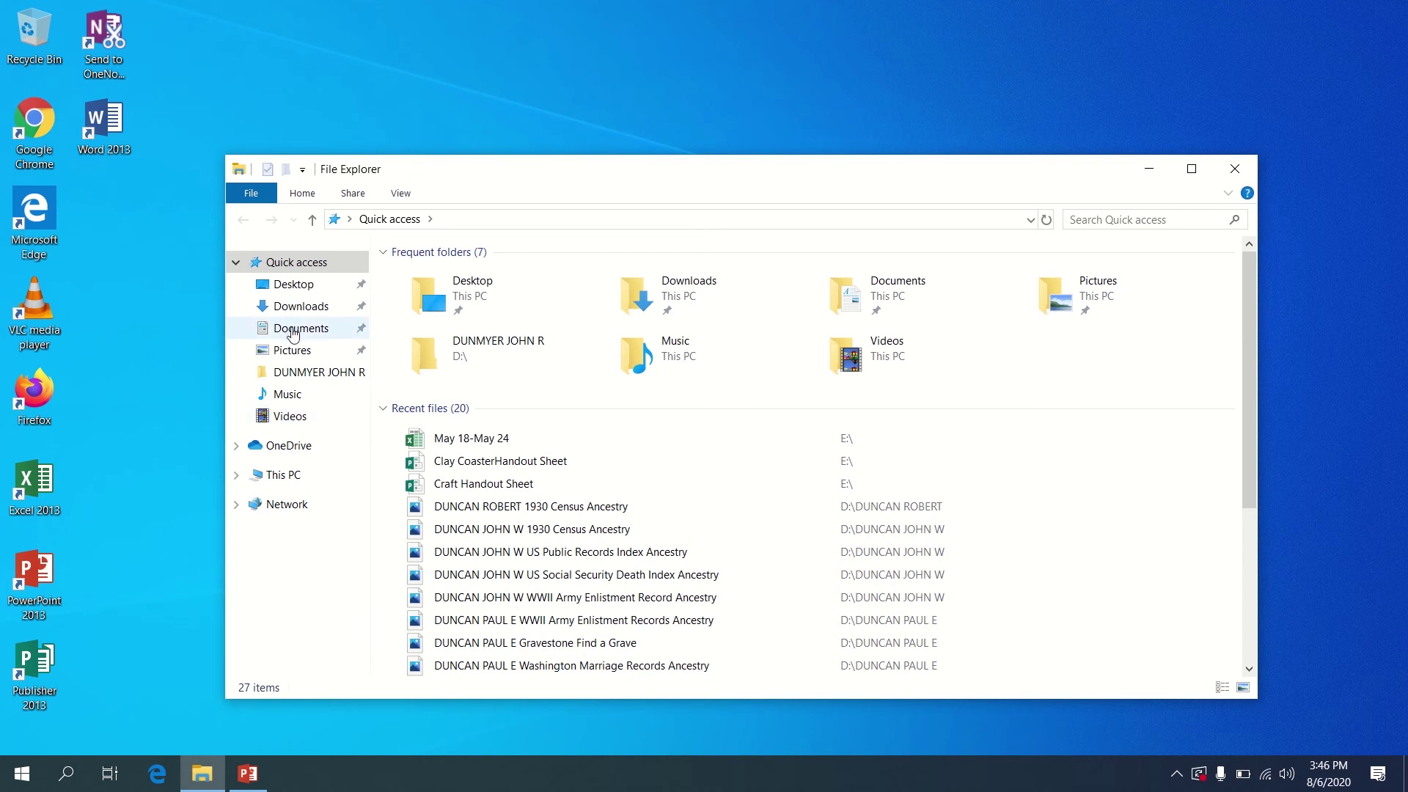
Go to the Pictures folder in File Explorer's navigation pane
click(298, 353)
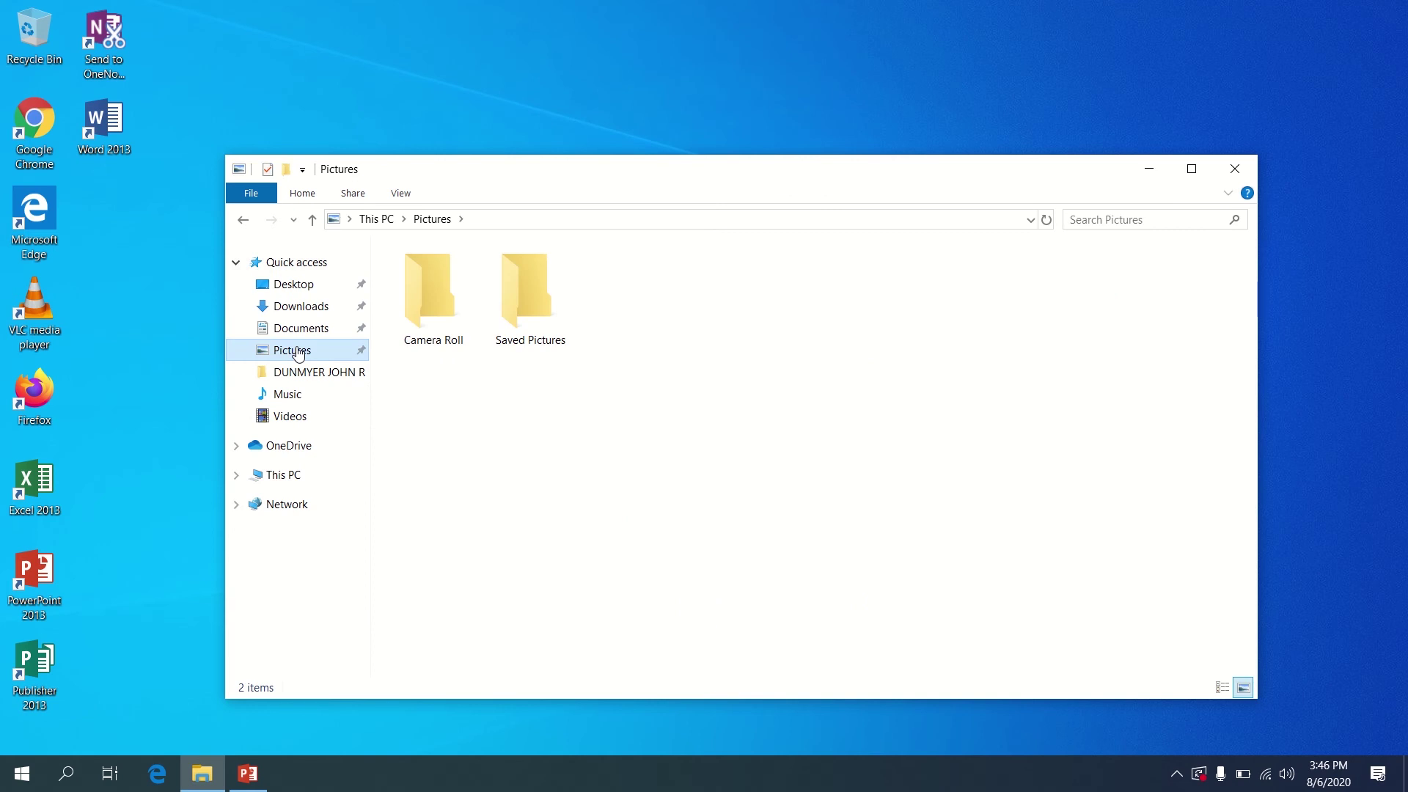
Check the empty Saved Pictures folder, close File Explorer, and relaunch Word 2013
double_click(516, 270)
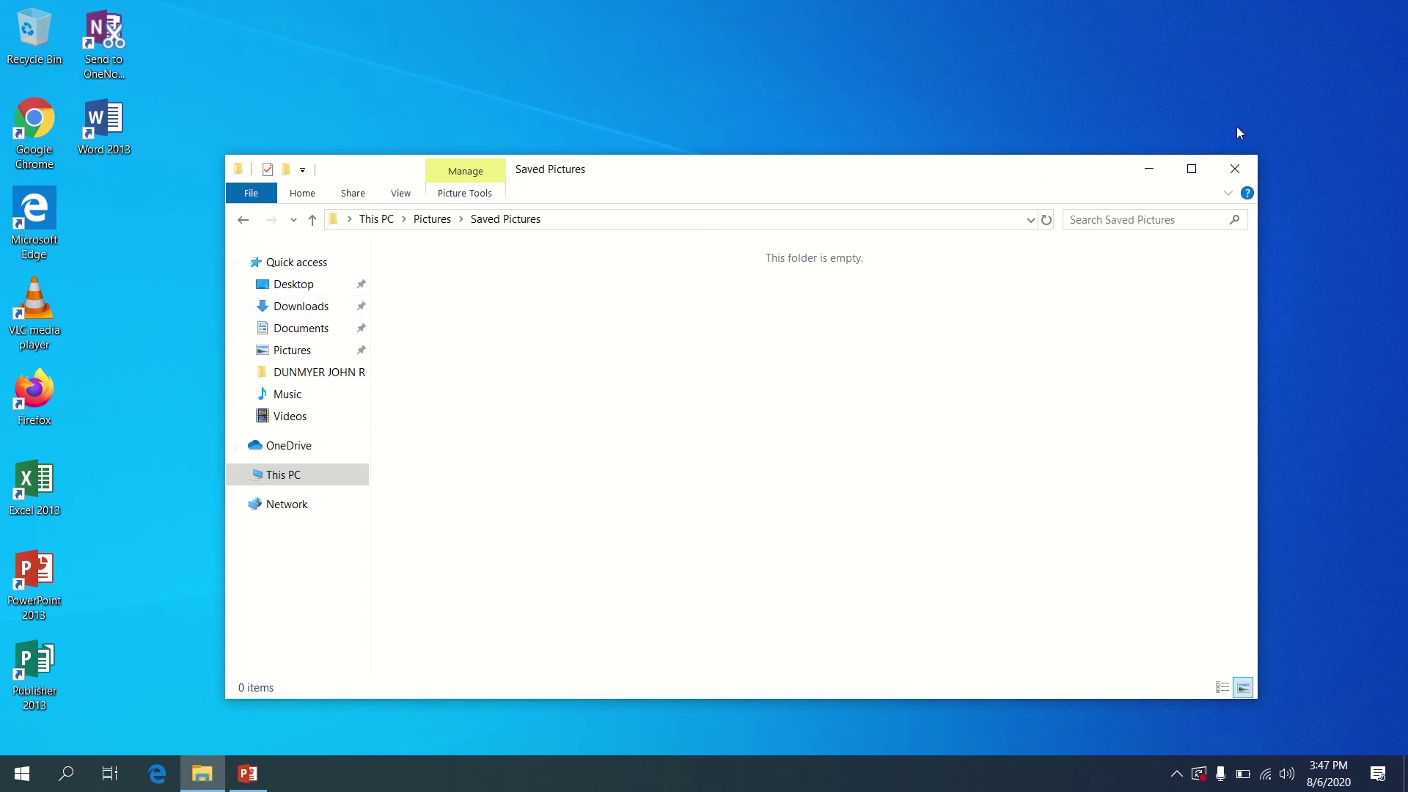
click(1235, 169)
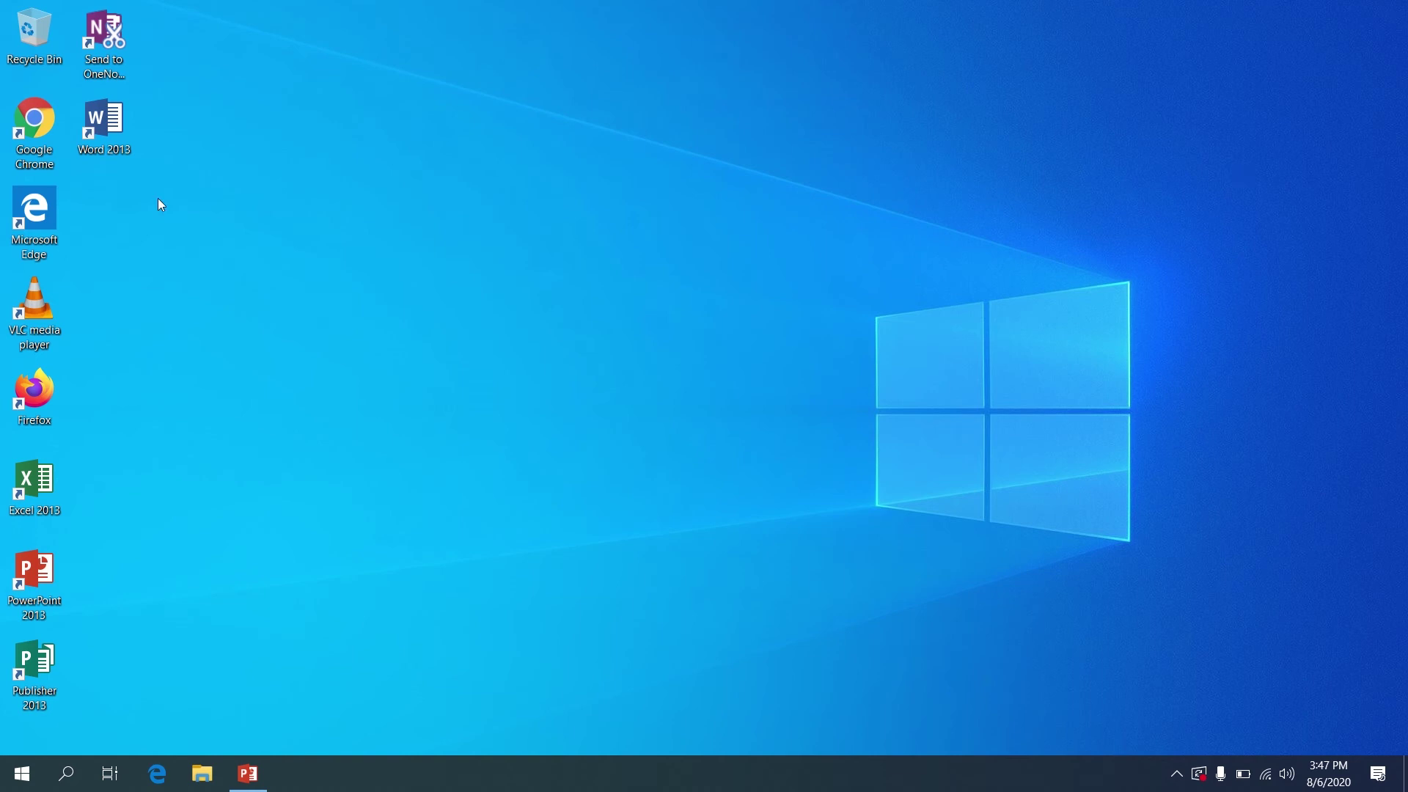
double_click(104, 148)
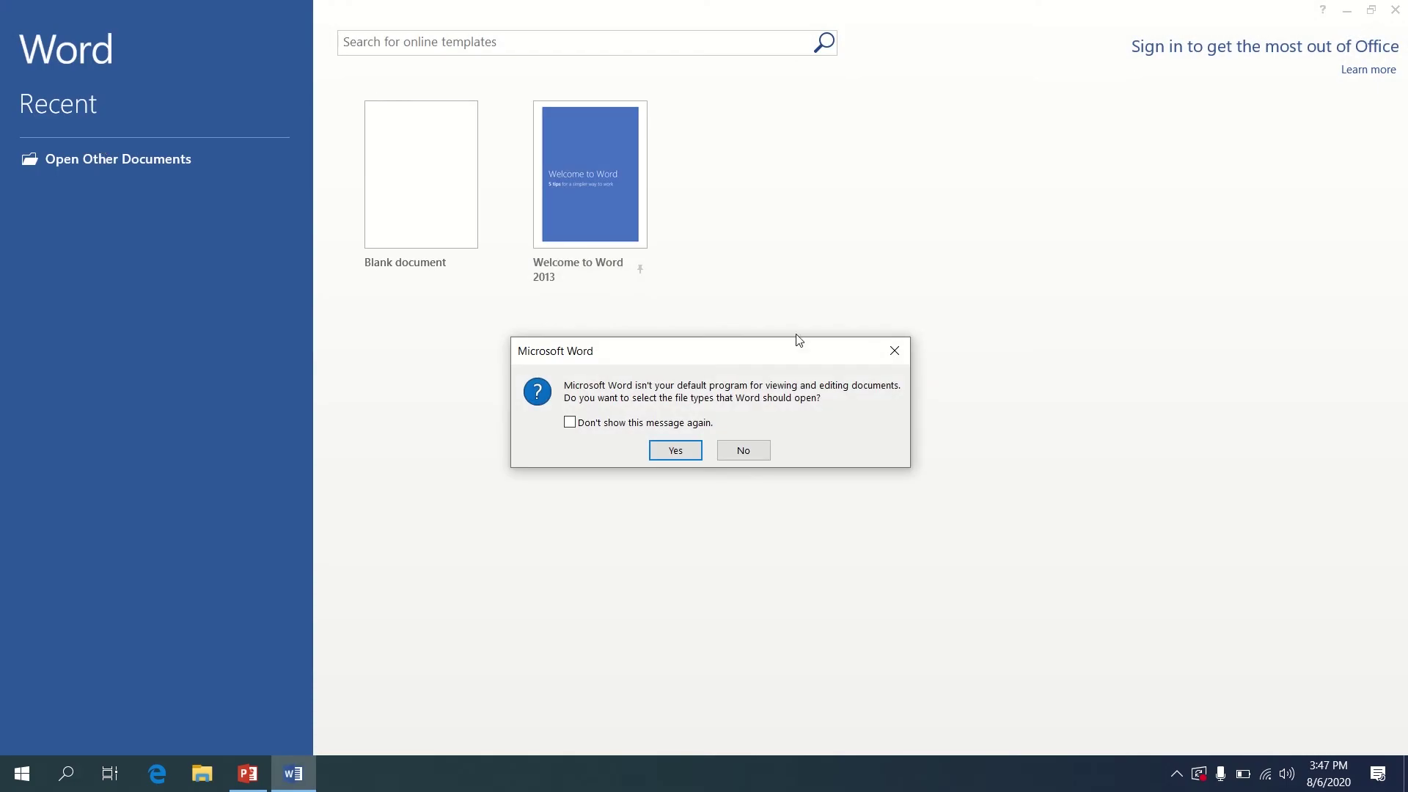
Decline the default-program prompt and start a blank document ready for typing
click(765, 452)
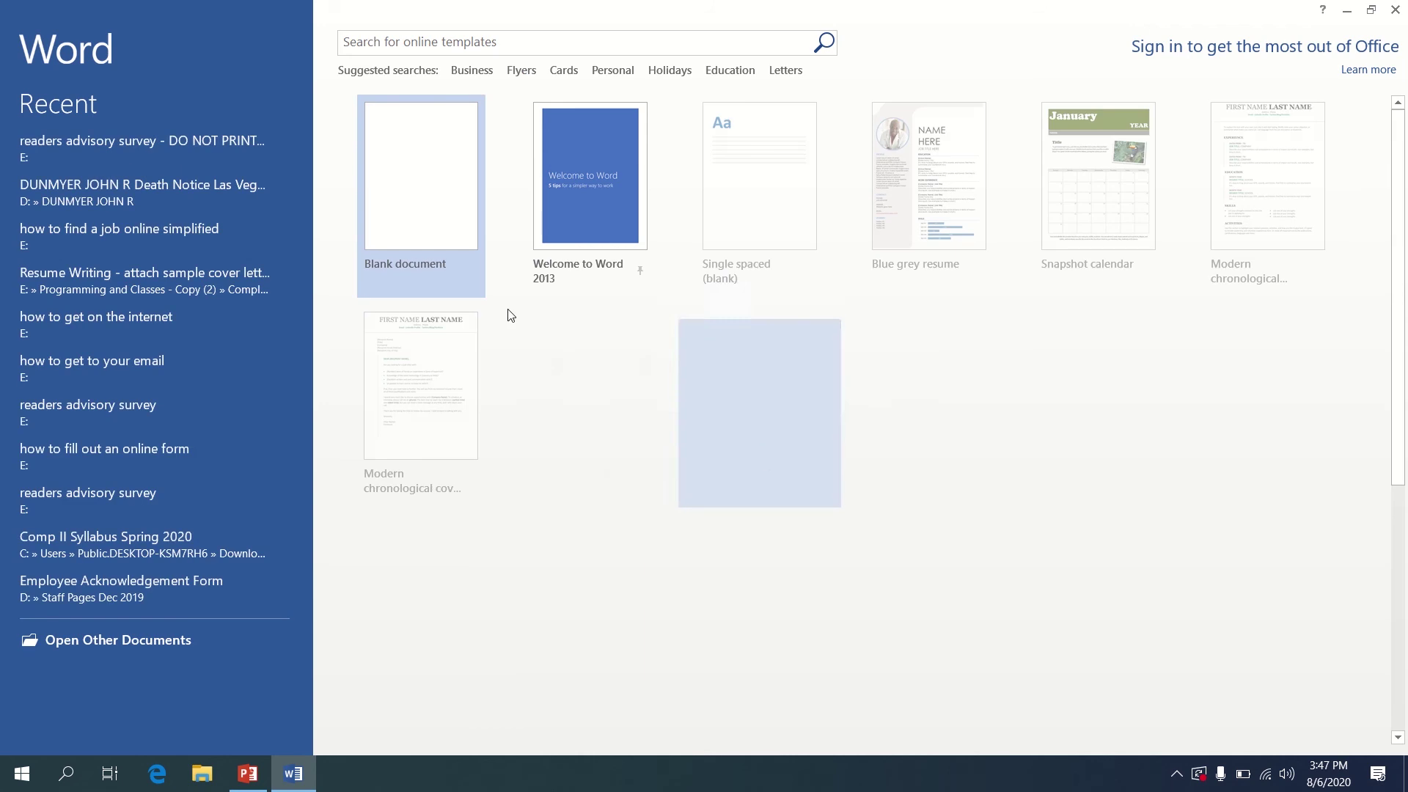
click(399, 170)
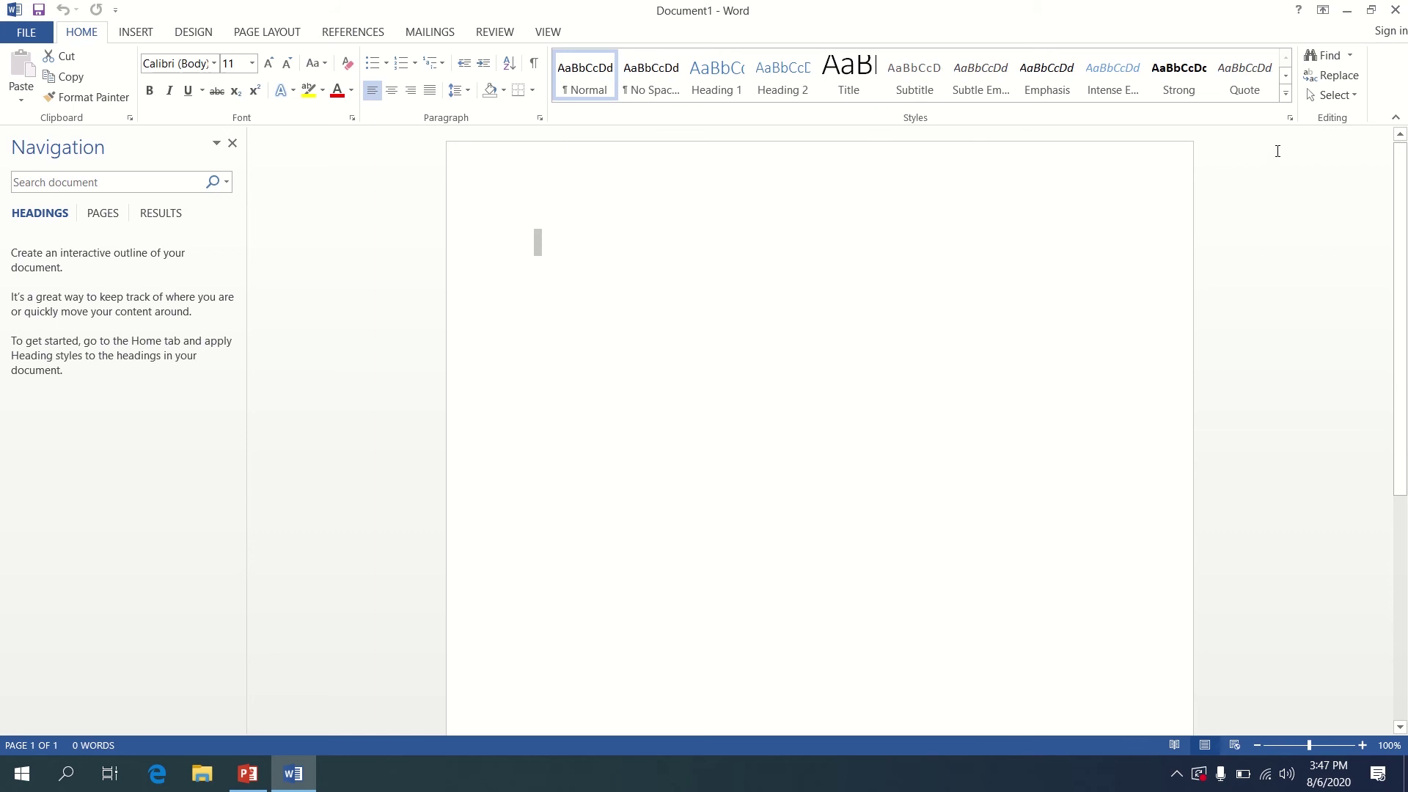
click(587, 270)
Type 'Hello, my name is' plus the writer's name and 'I hope you're enjoying your lesson!'
text(h)
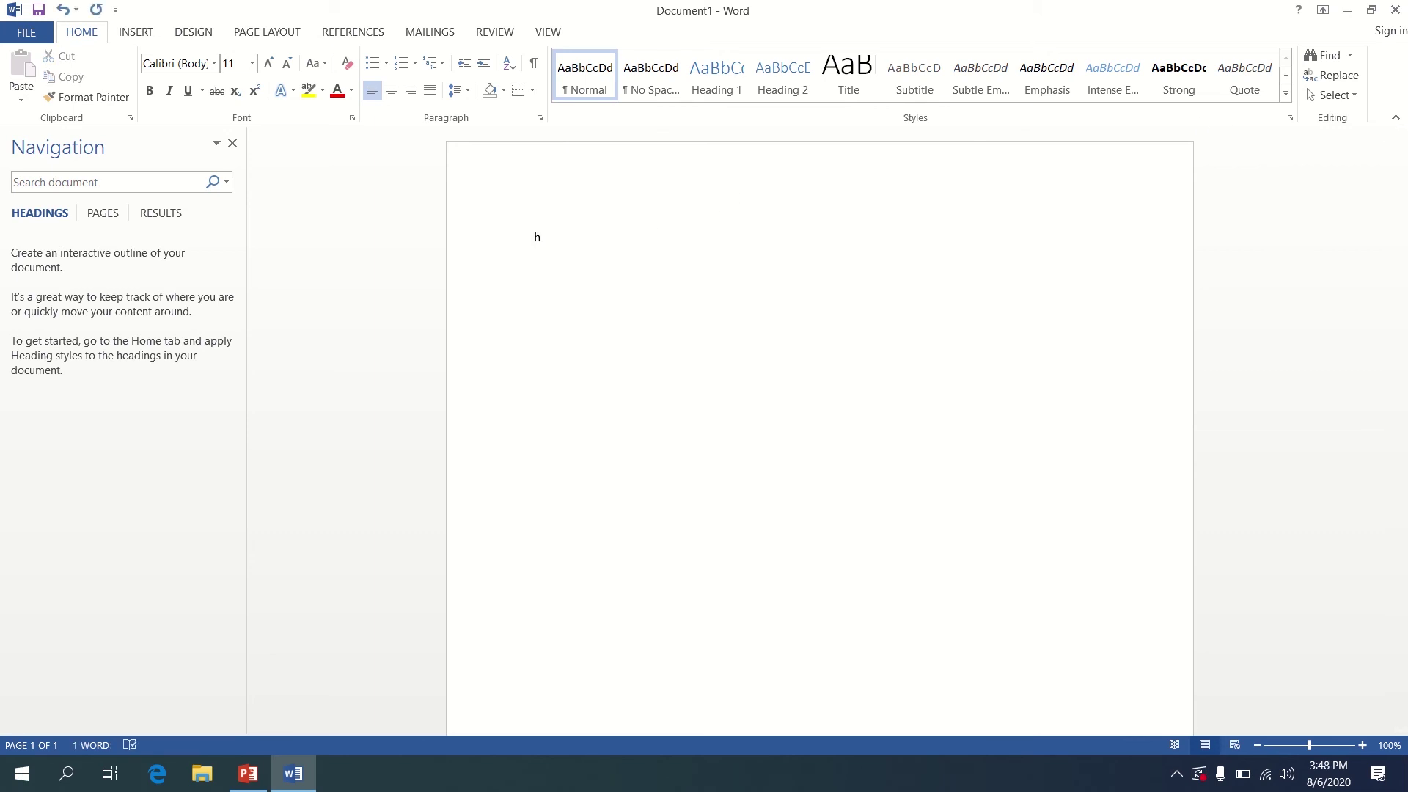
key(BackSpace)
text(Hekk)
key(BackSpace)
key(BackSpace)
text(o, my name is Emily and I hope you're )
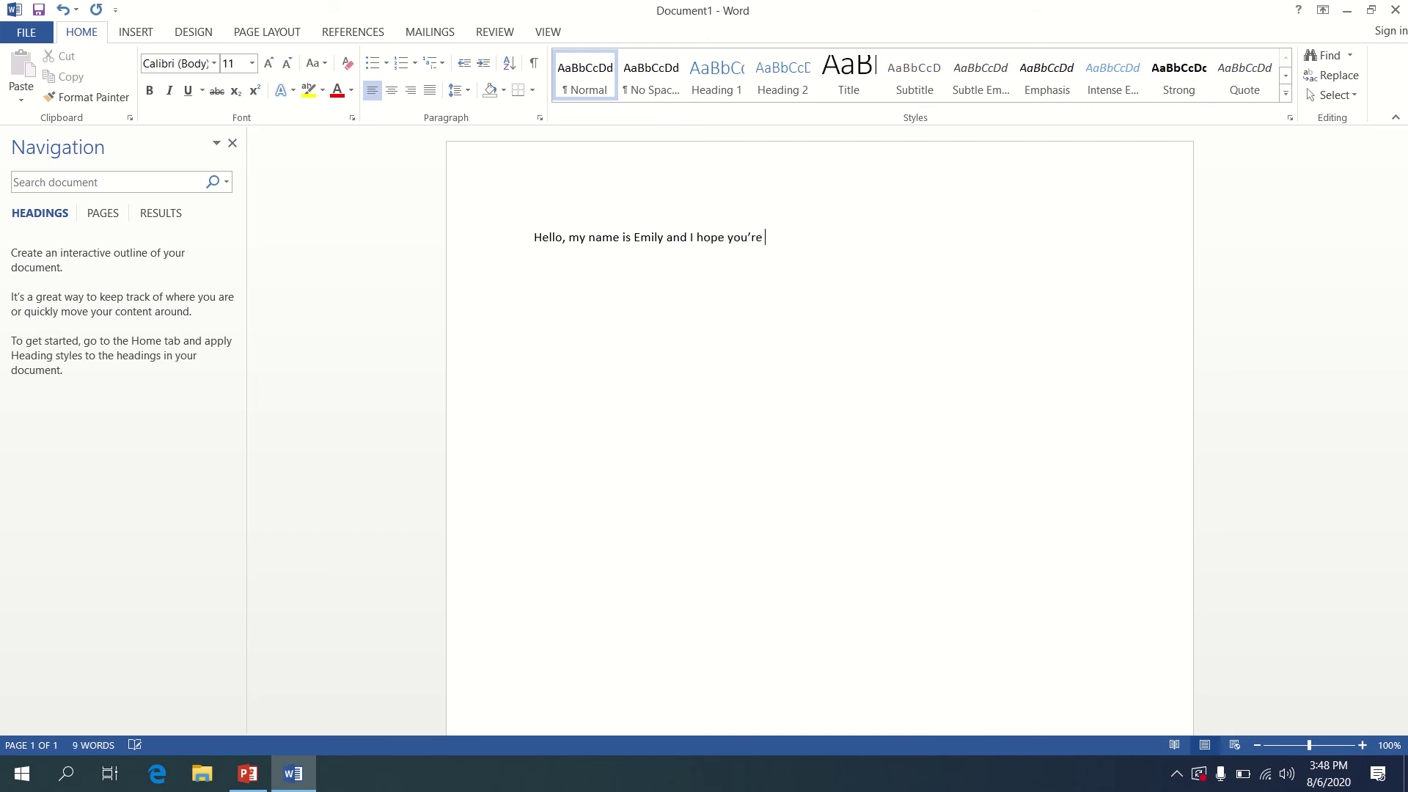
text(enjoying your lesson)
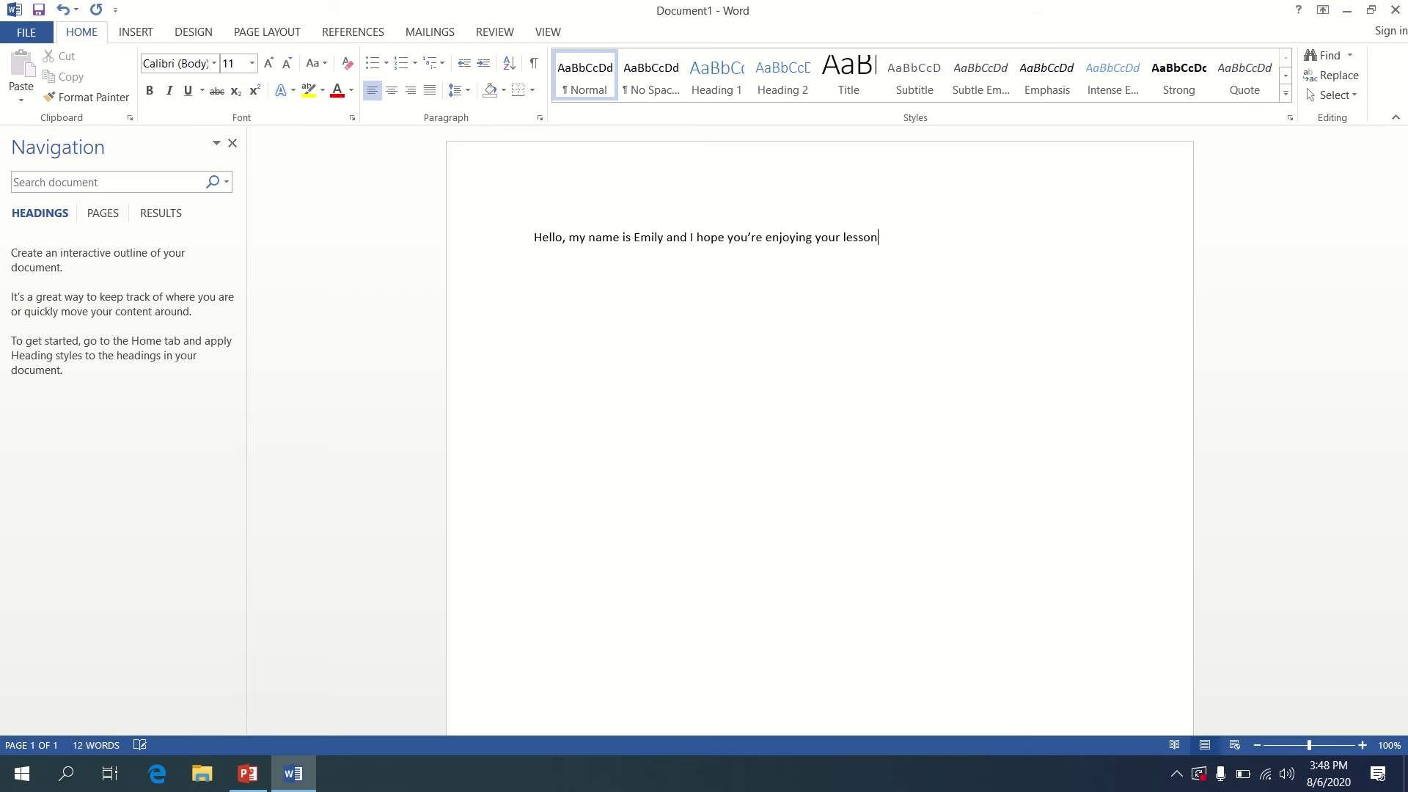
text(!)
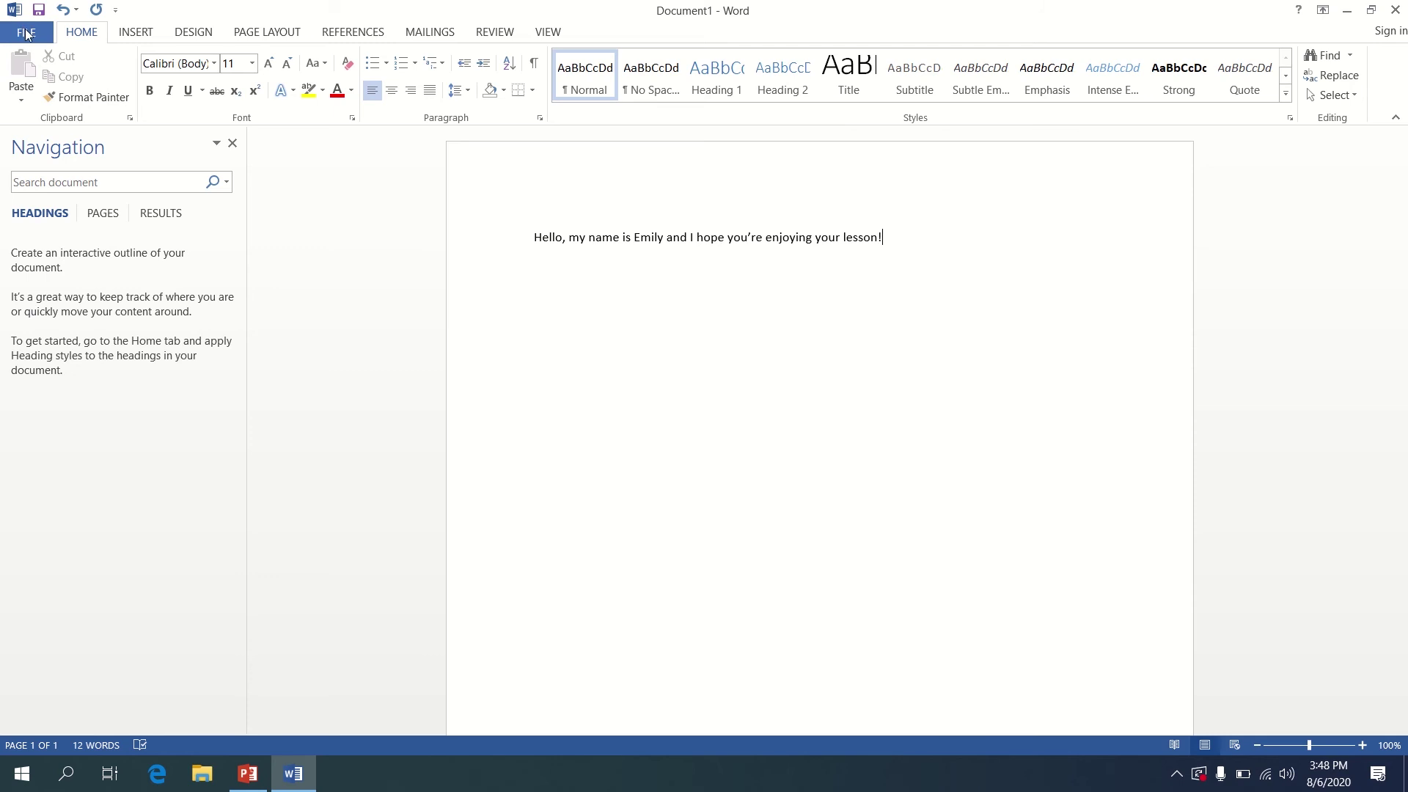
Save the greeting through File > Save As as 'Hello' in the Documents folder
click(27, 34)
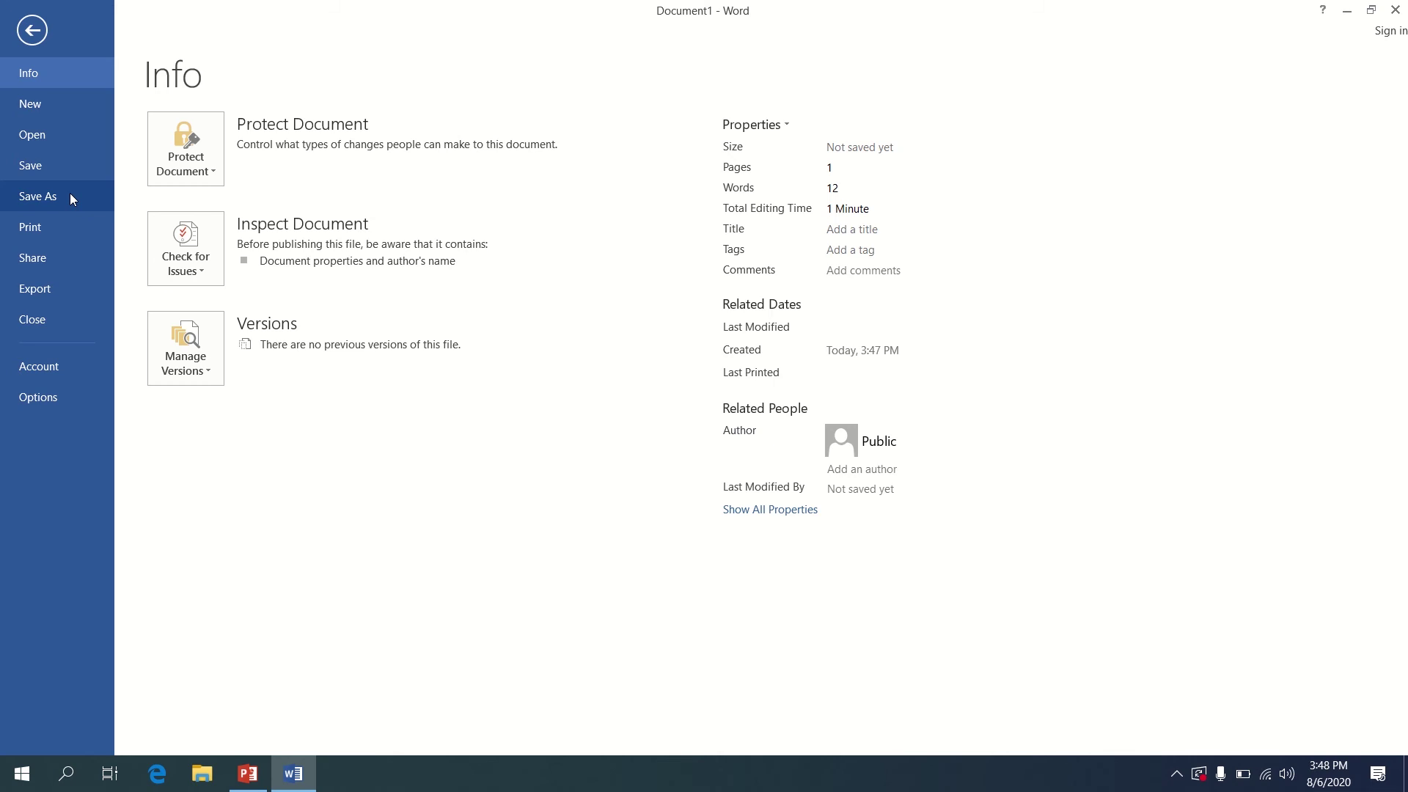
click(70, 198)
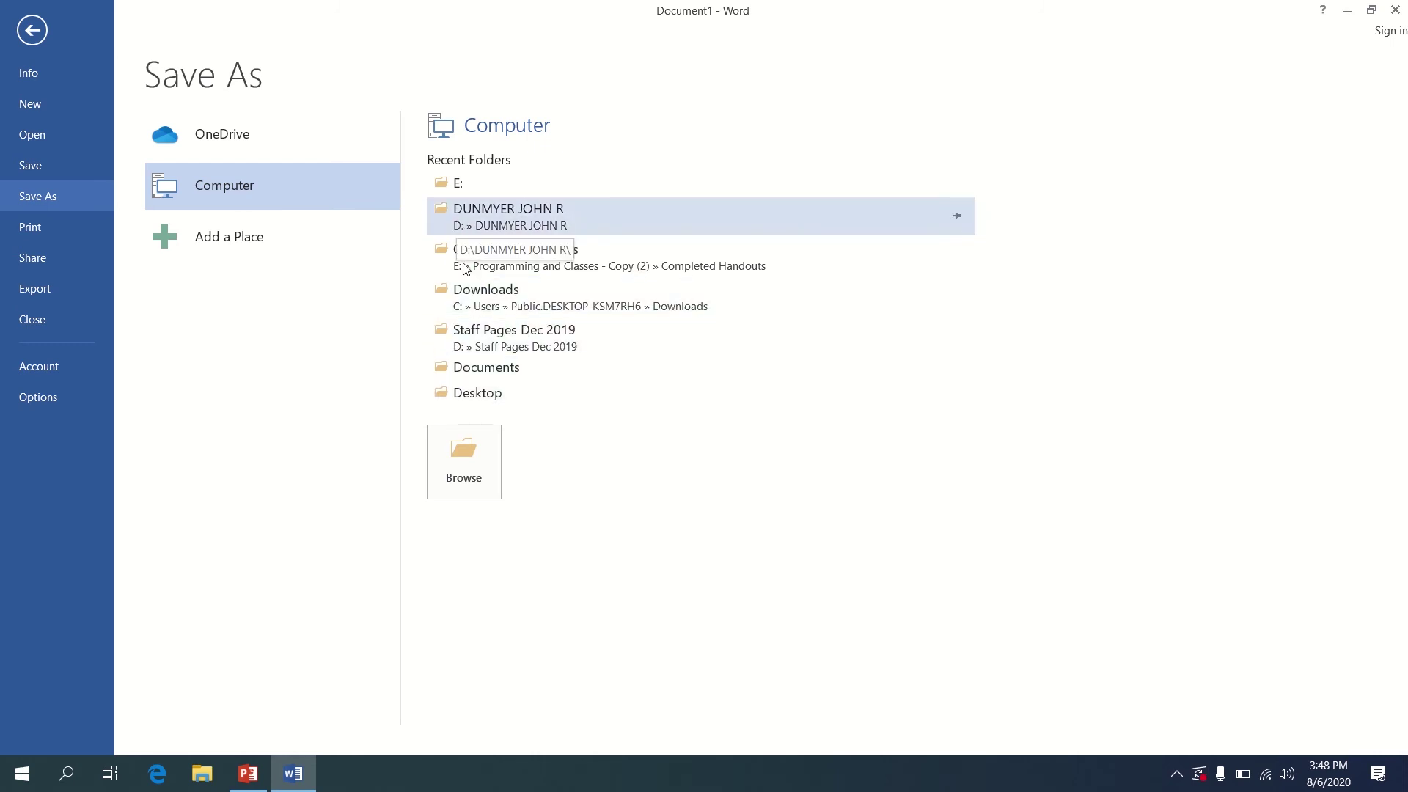
click(495, 373)
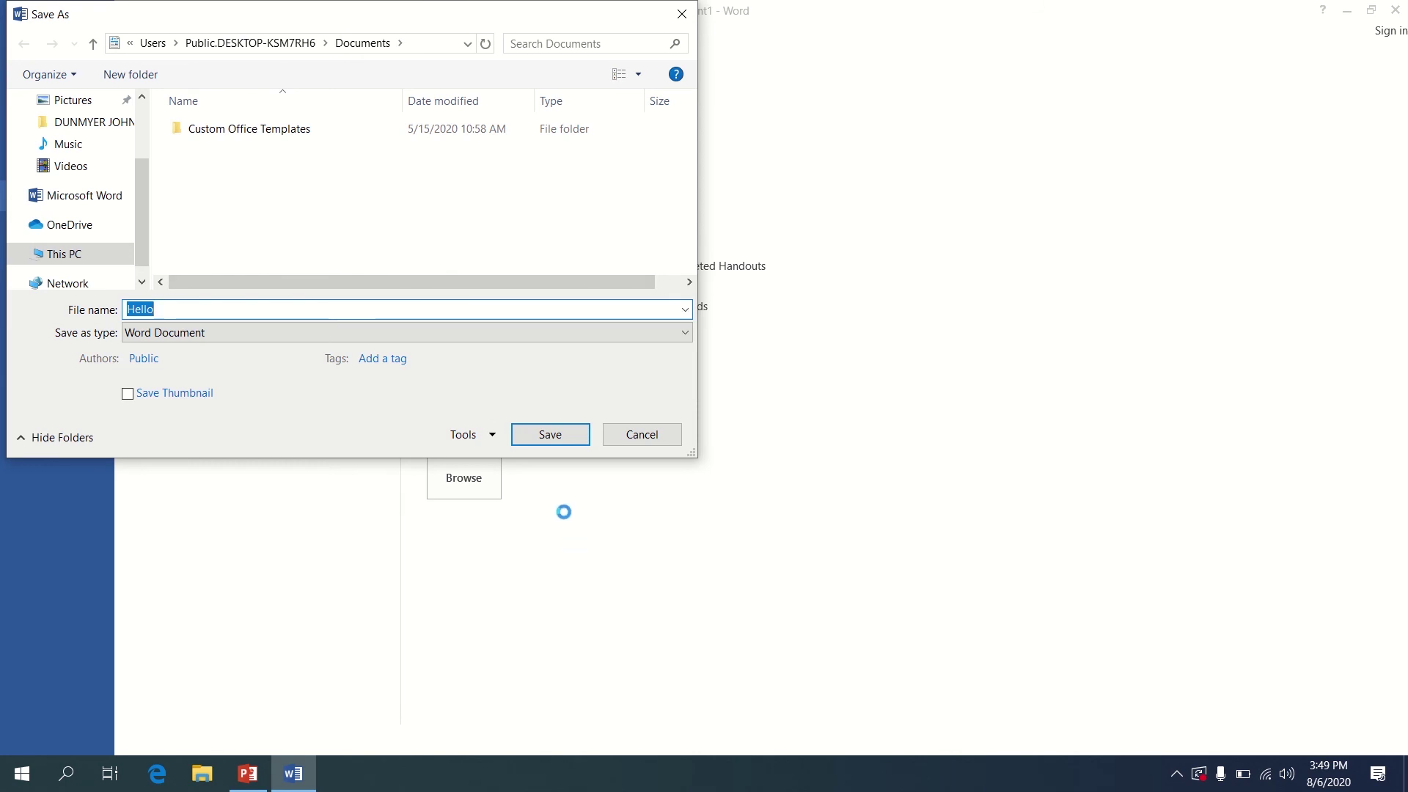
click(558, 440)
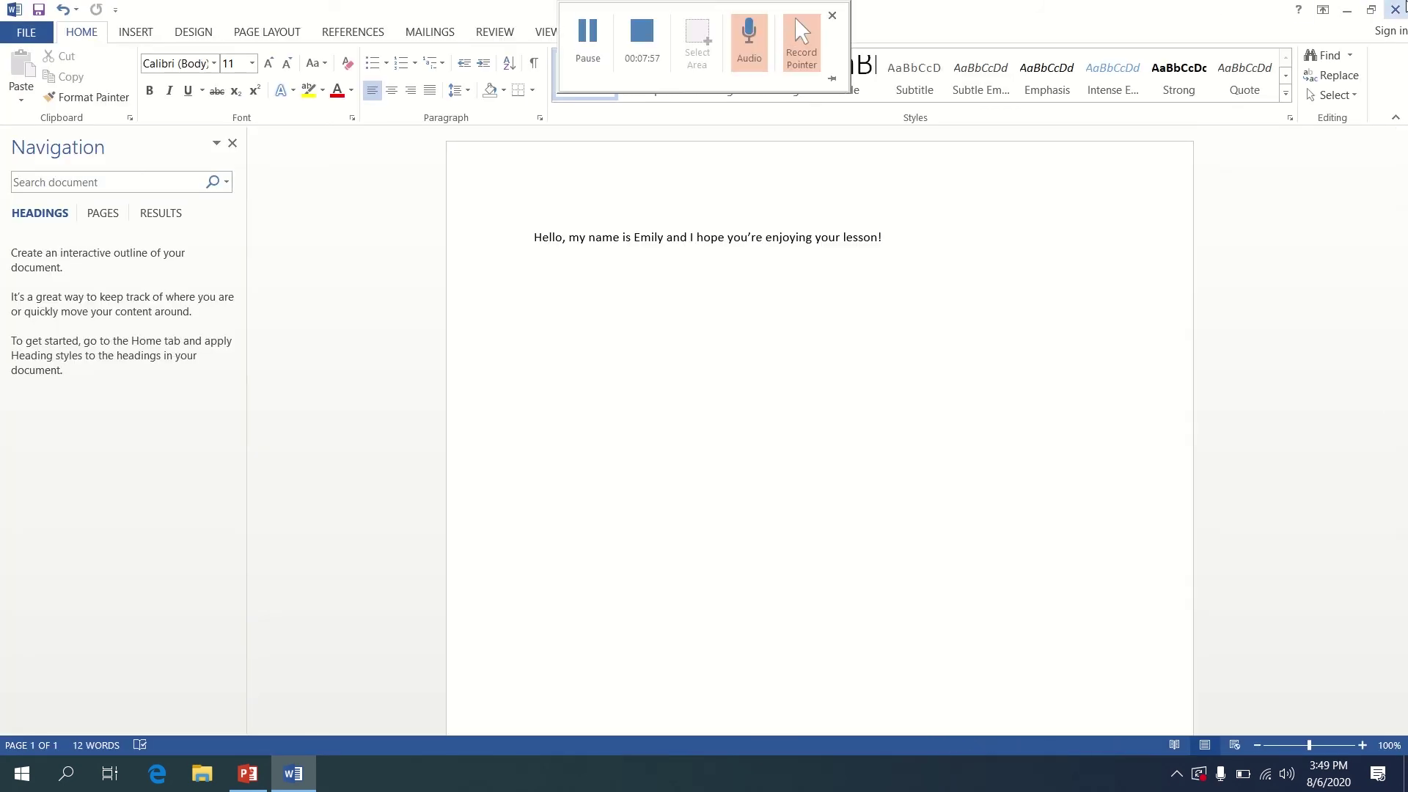
Close Word, search for 'hello', open Hello.docx in WordPad, then close WordPad
click(1395, 10)
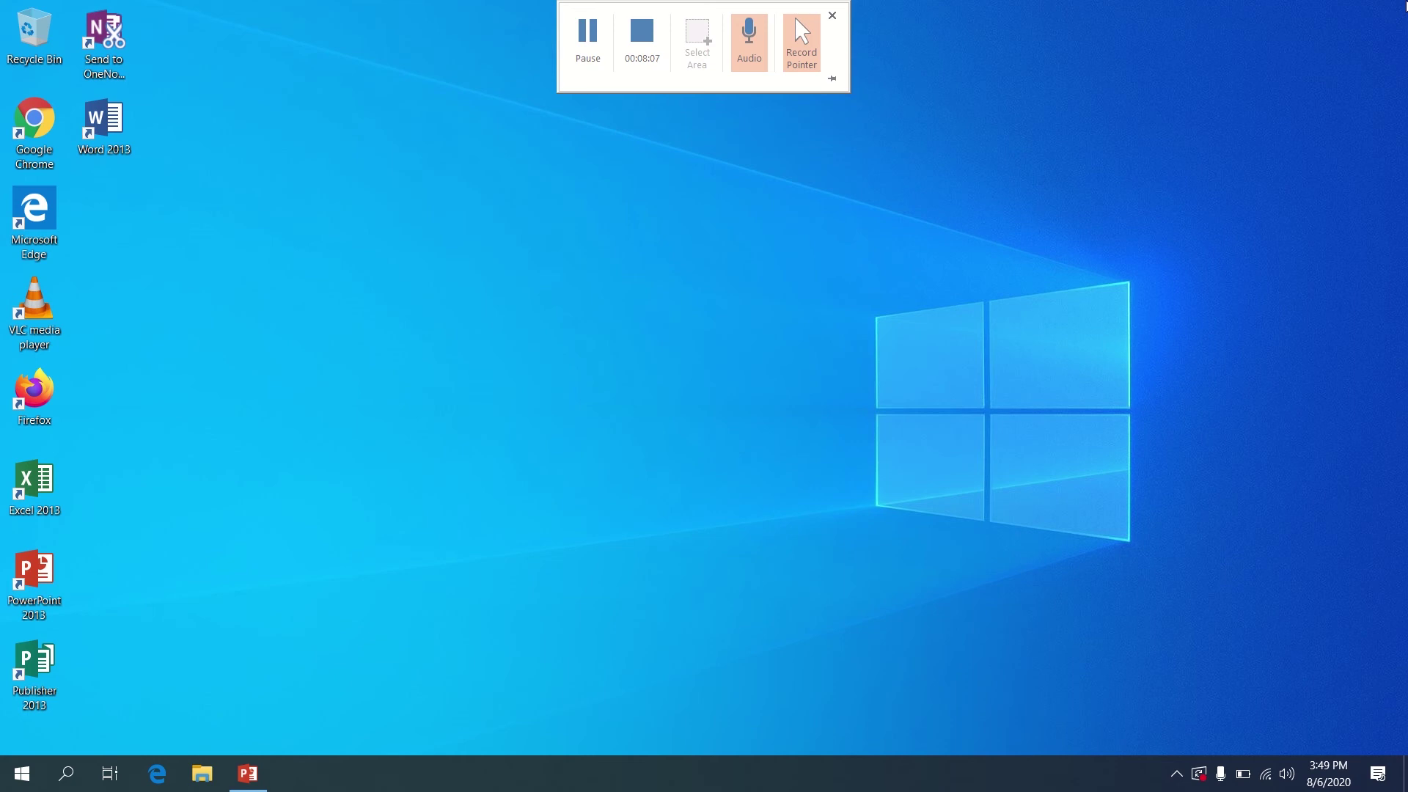
click(76, 779)
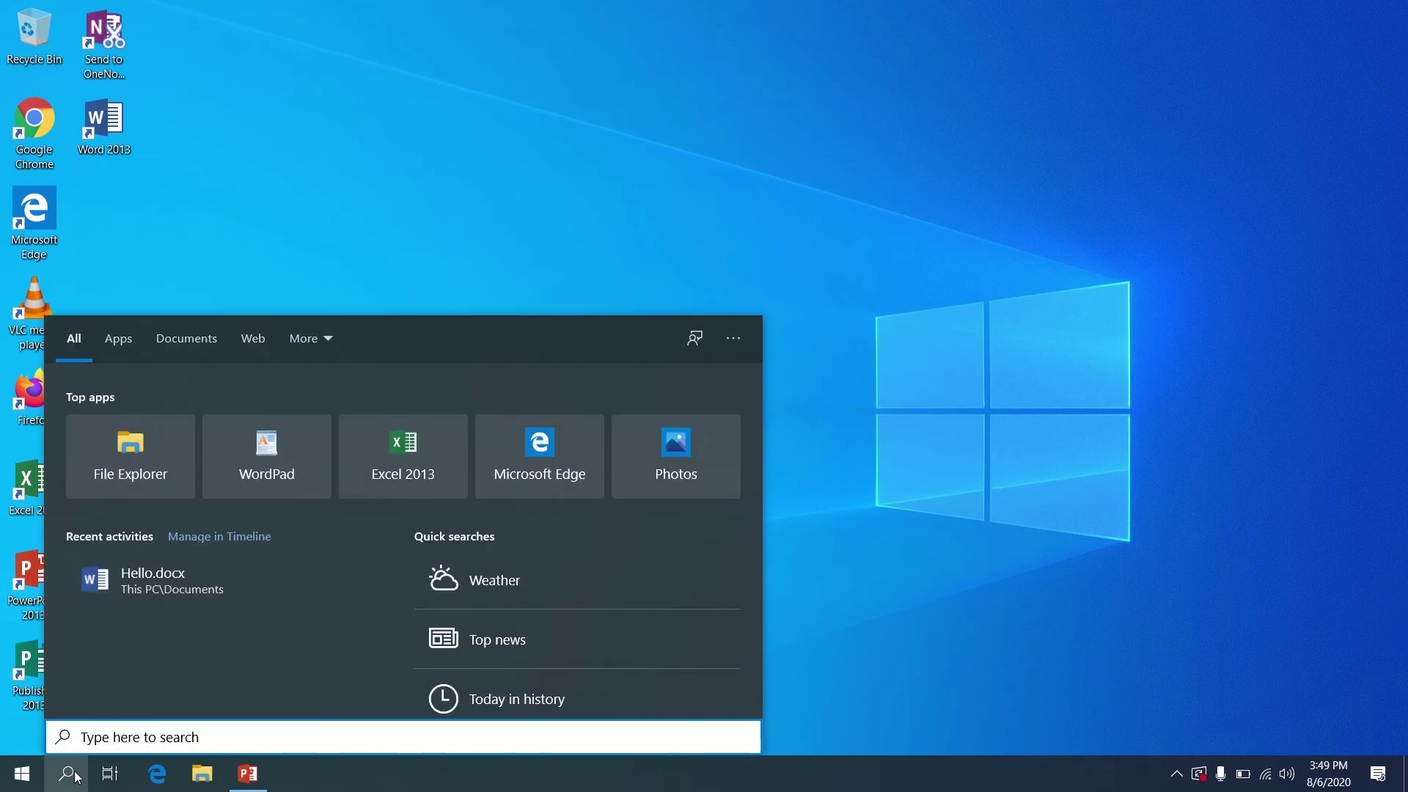
text(hekk)
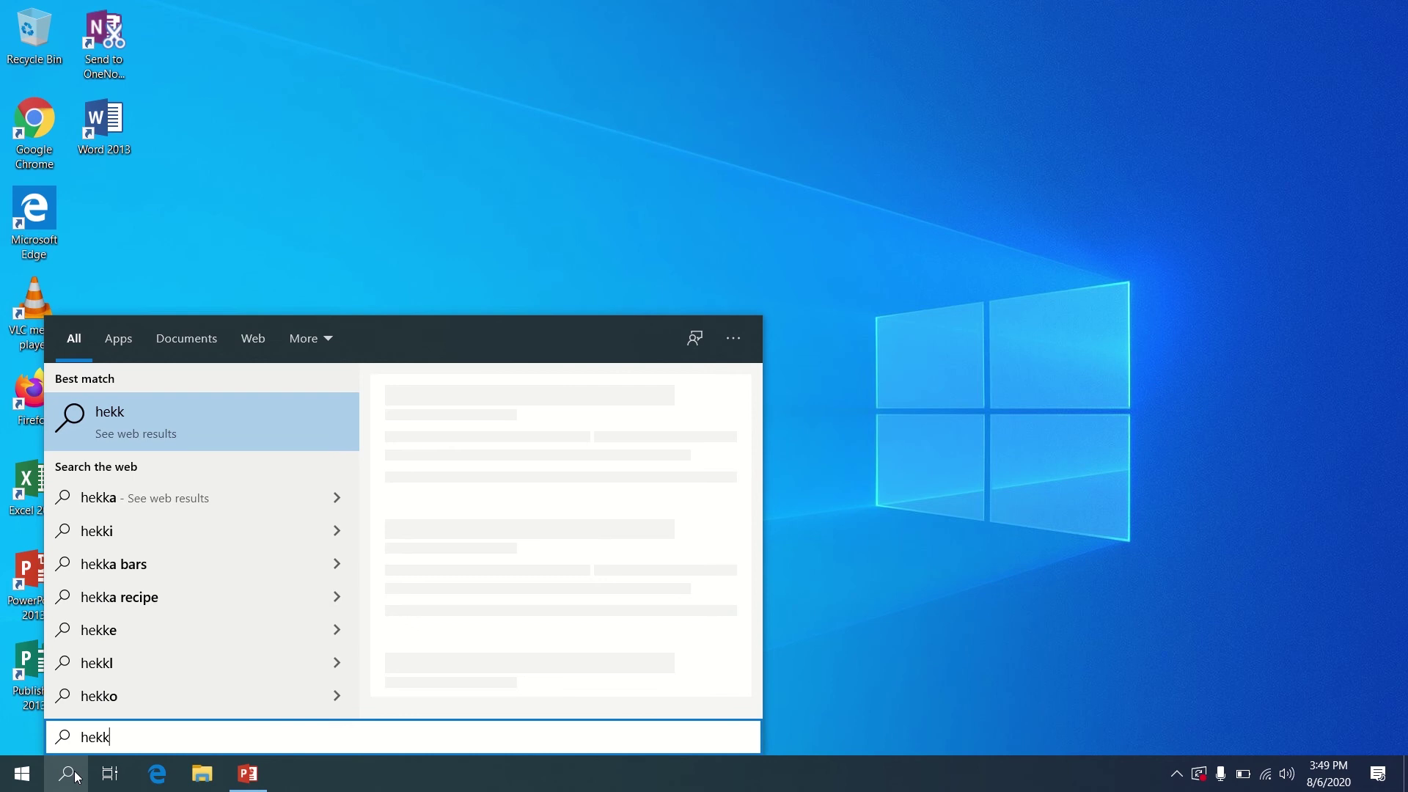
key(BackSpace)
key(BackSpace)
text(llo)
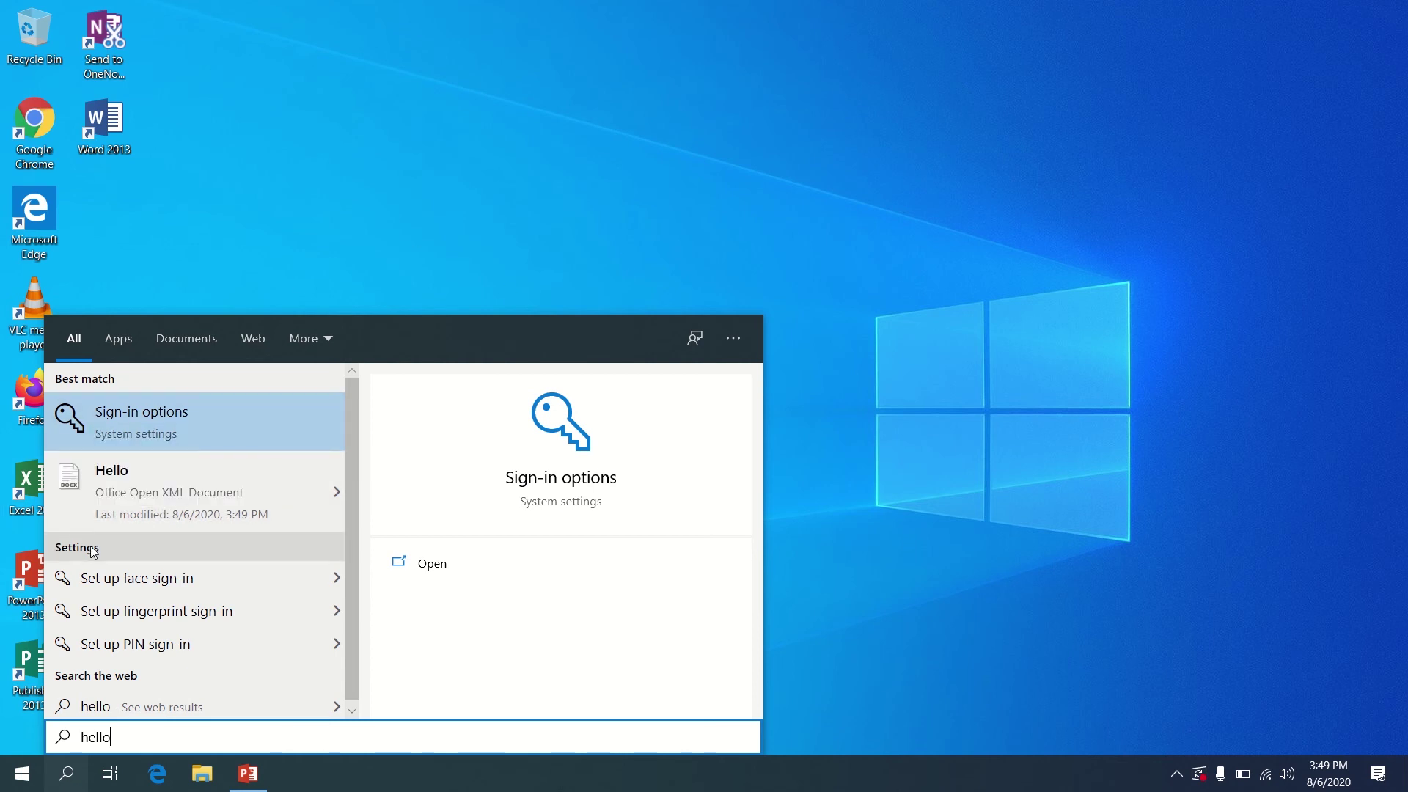
click(104, 507)
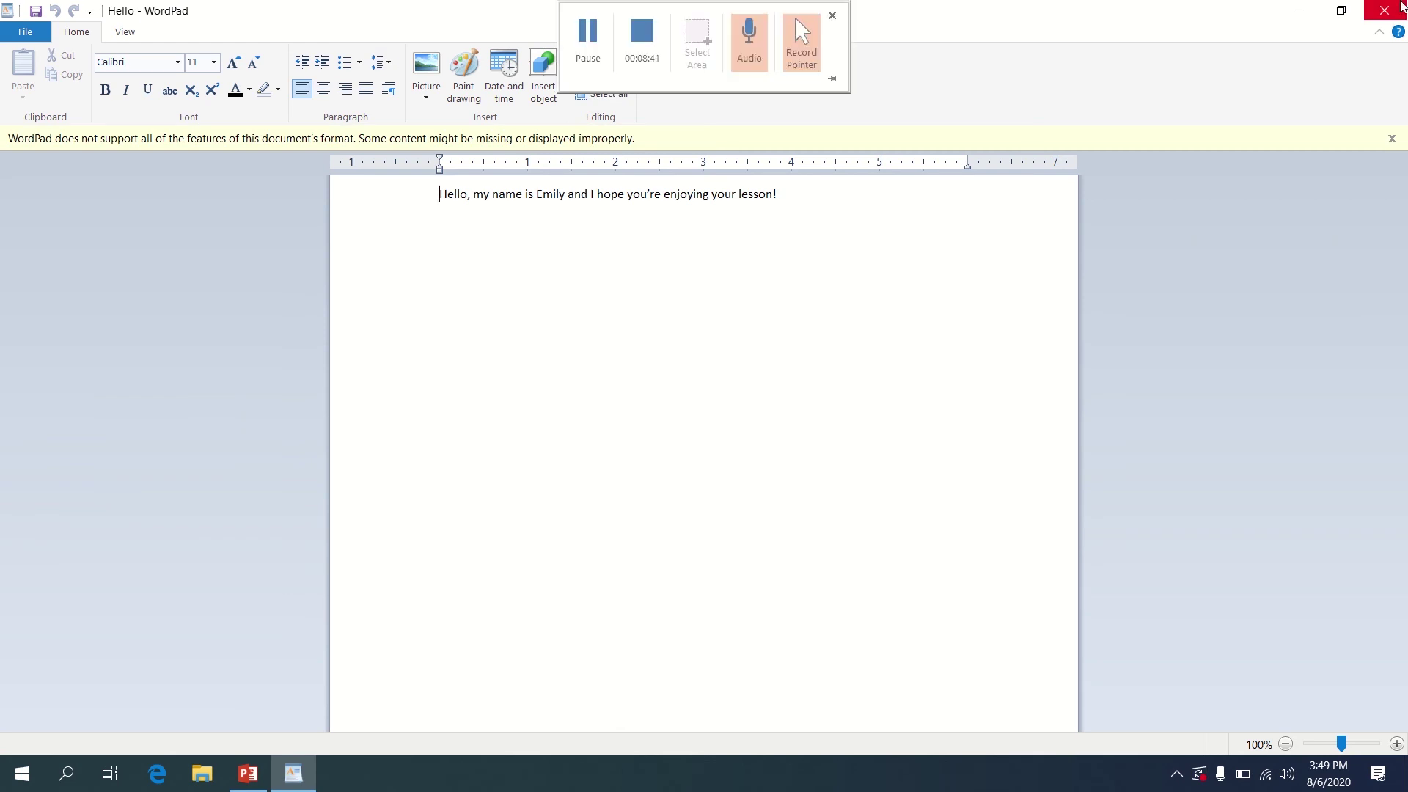
click(1389, 11)
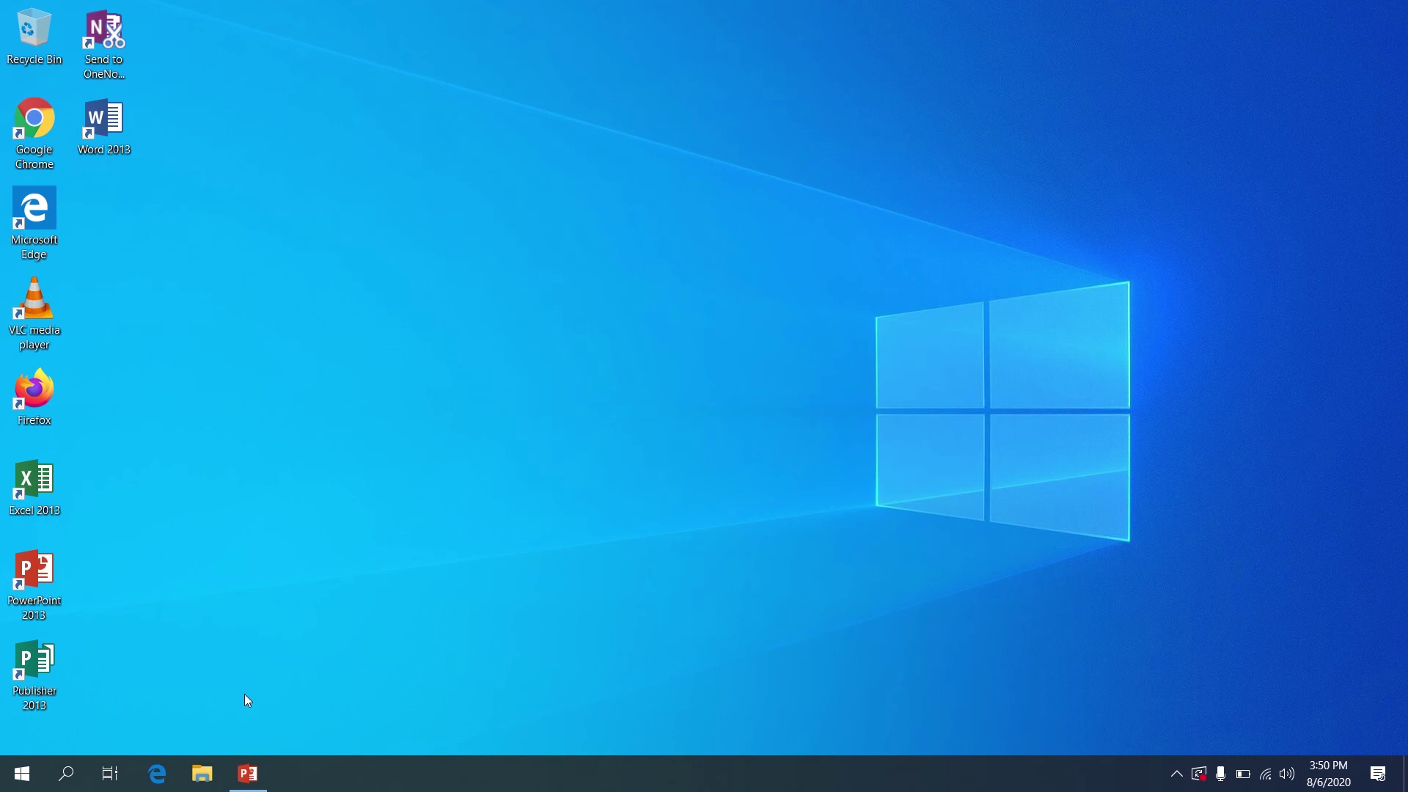
Open Documents in File Explorer, select the Hello file, and cancel its rename
click(203, 774)
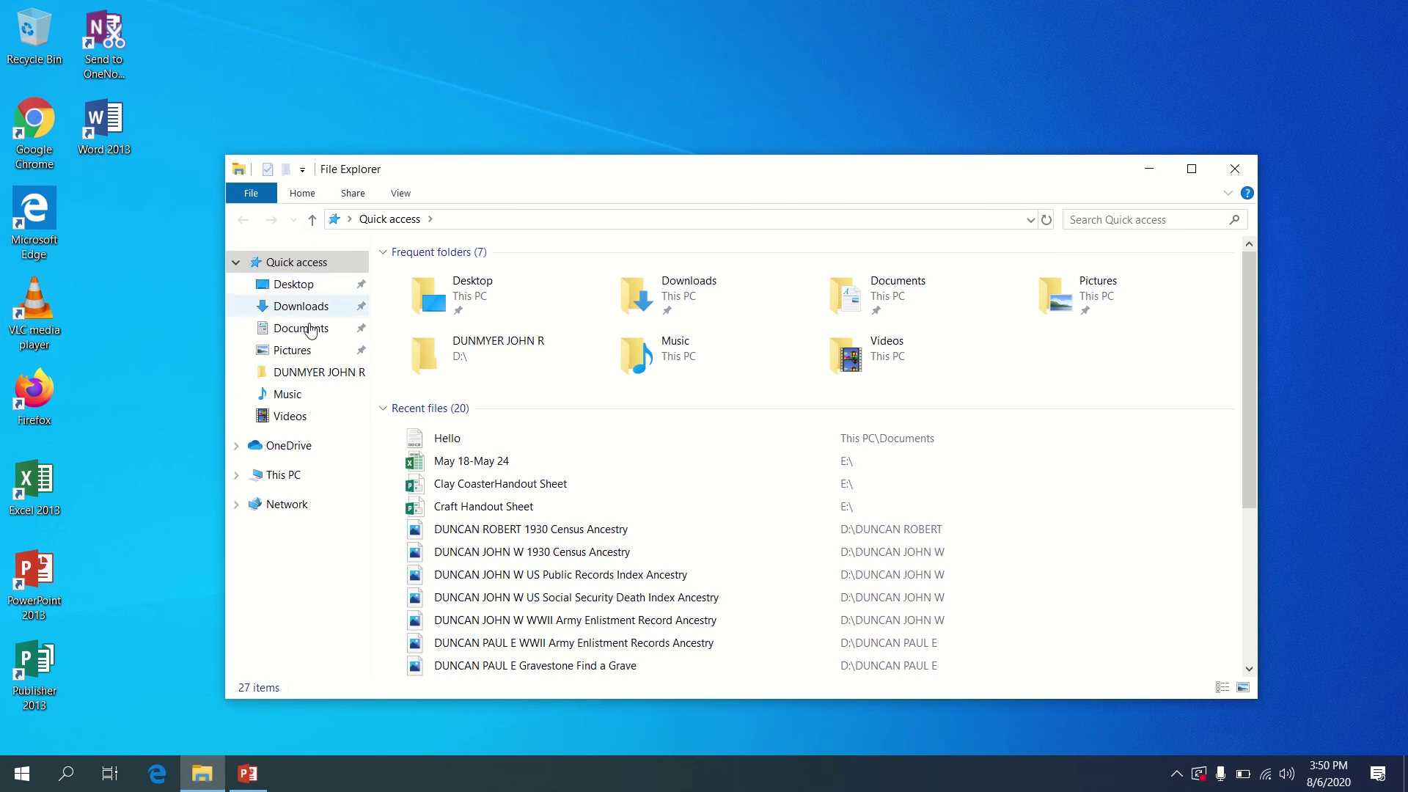
click(310, 330)
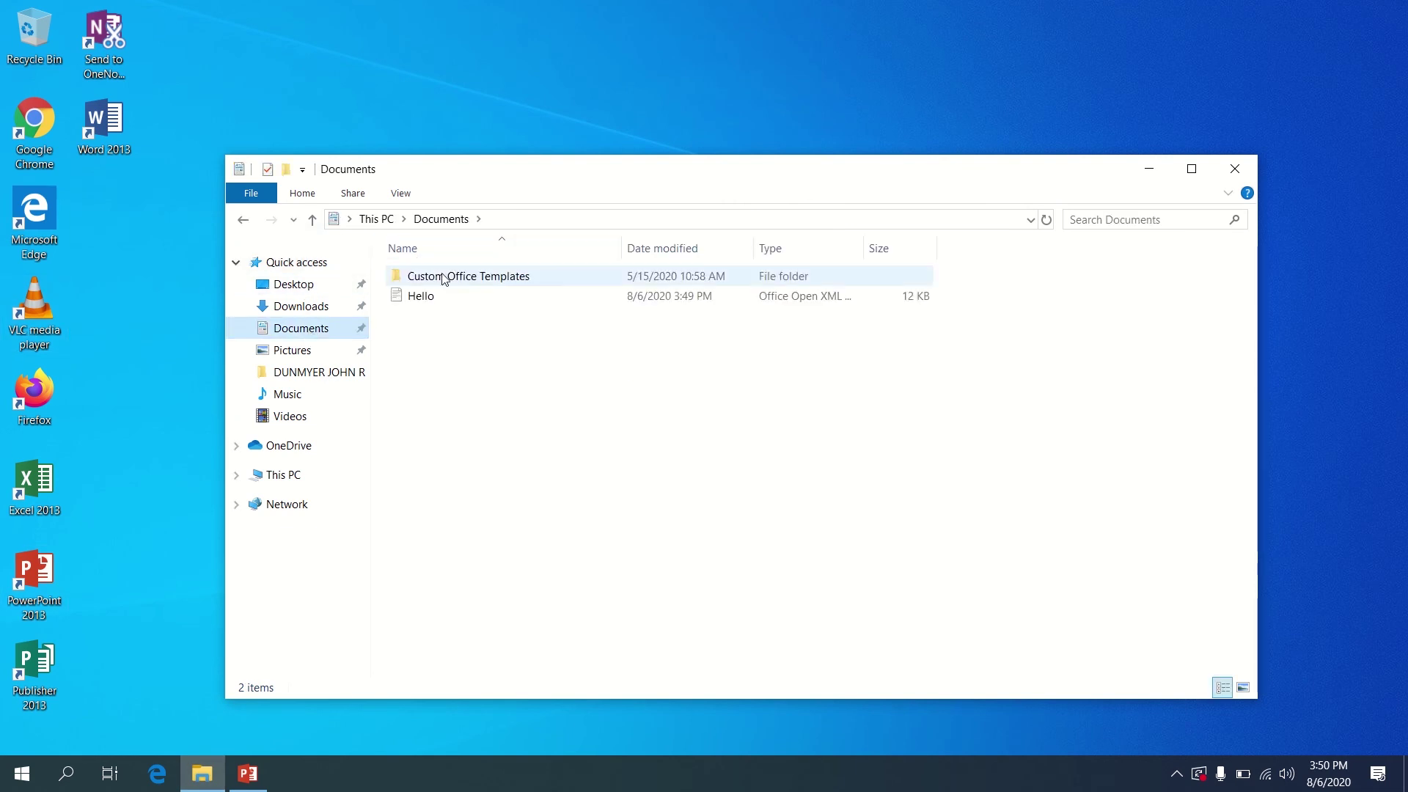
click(445, 302)
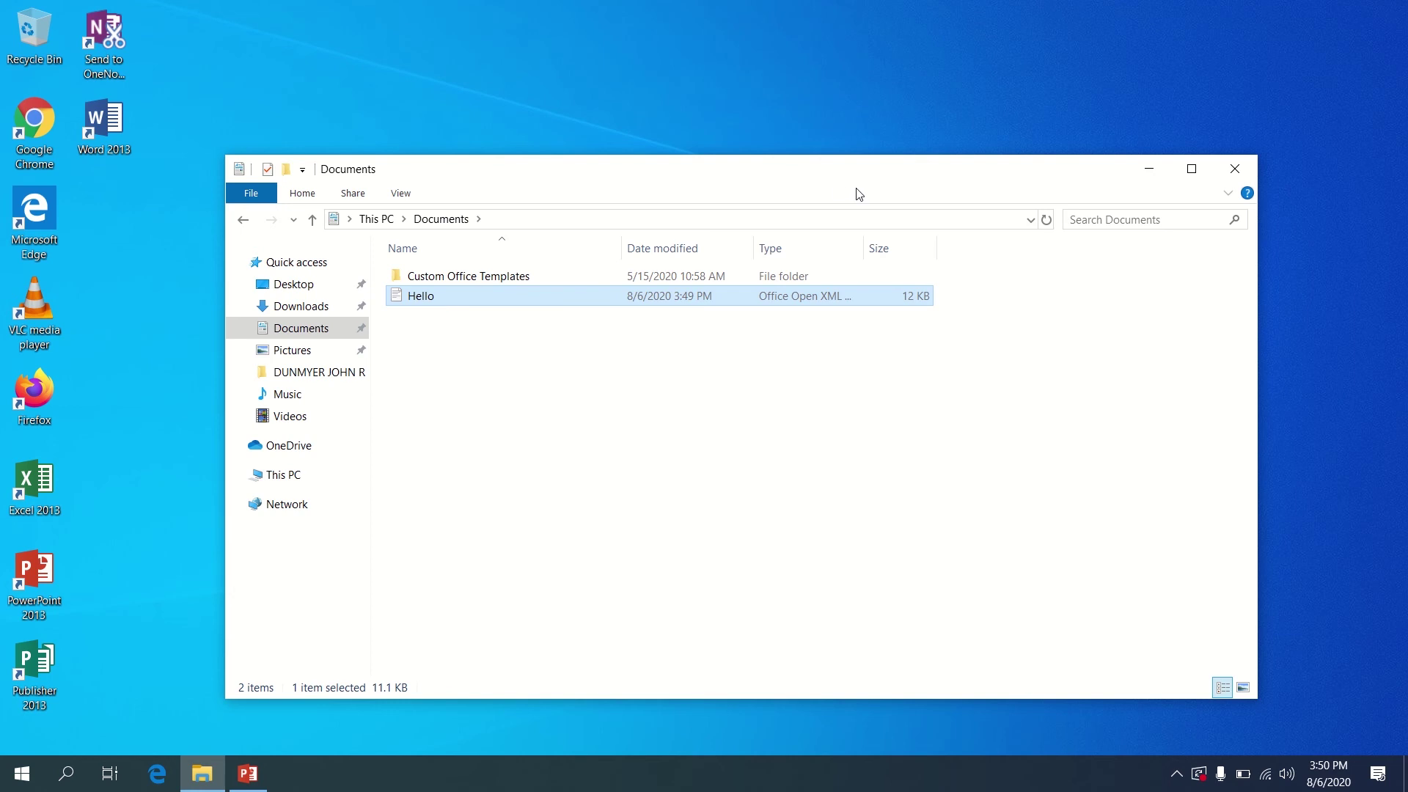
click(450, 299)
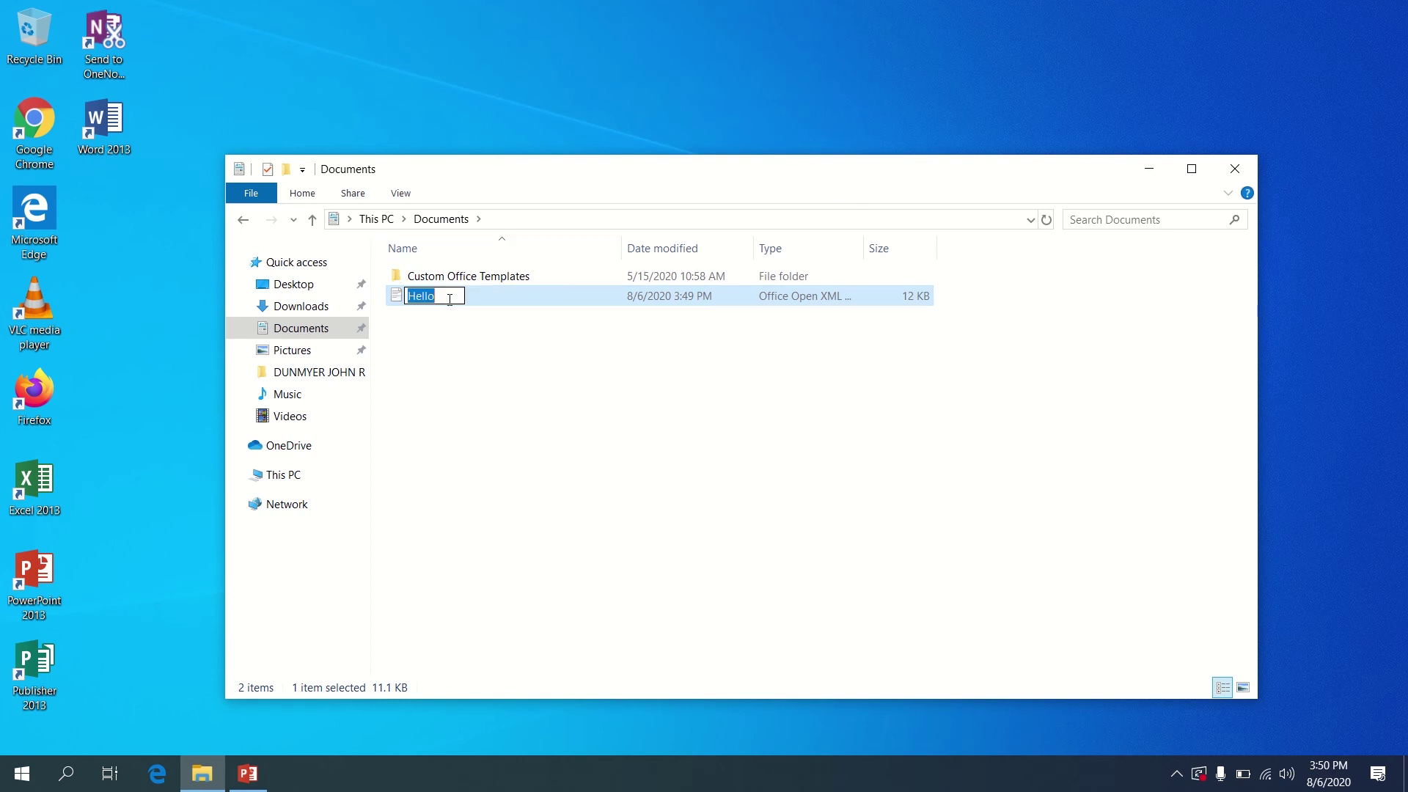
click(489, 287)
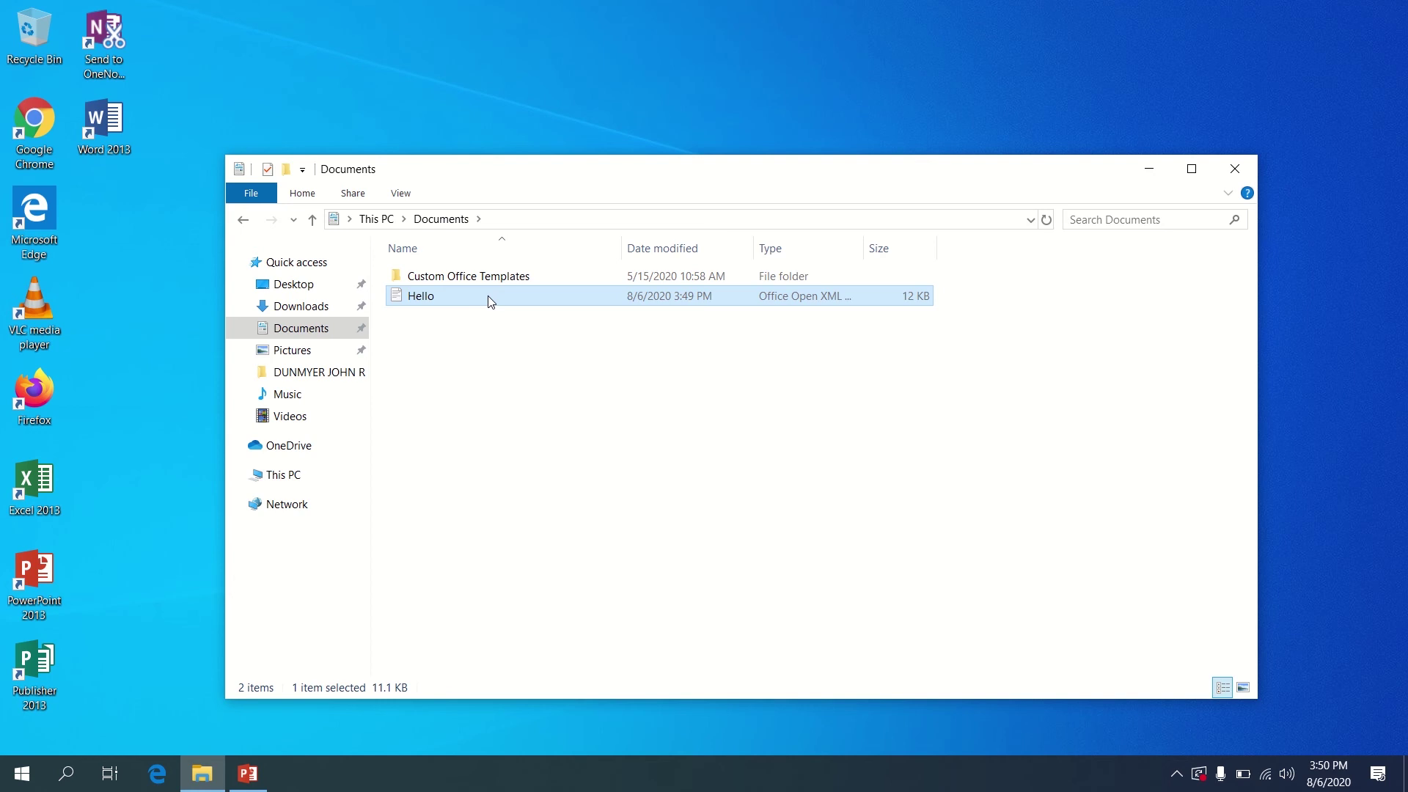
Delete the Hello file from Documents and close File Explorer
right_click(488, 297)
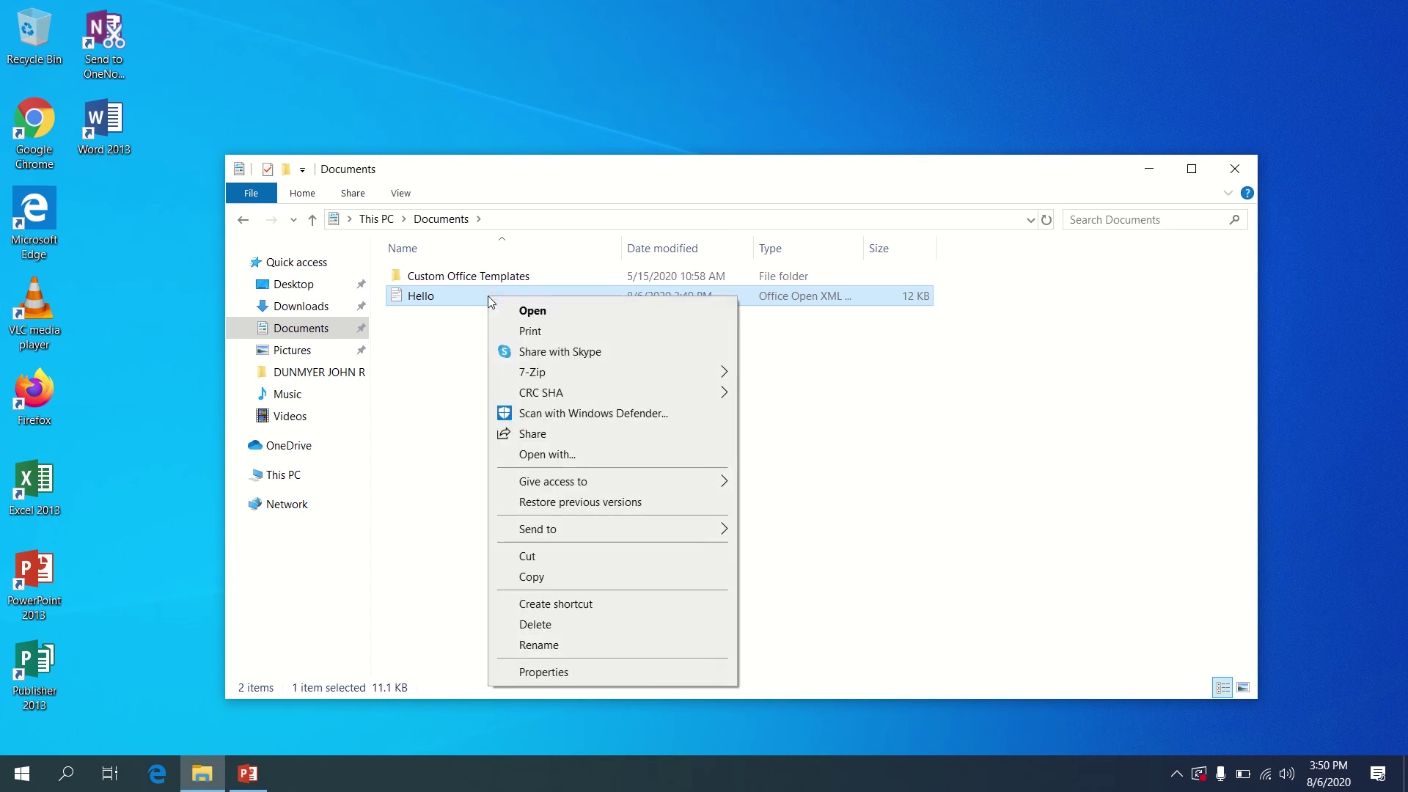
click(601, 628)
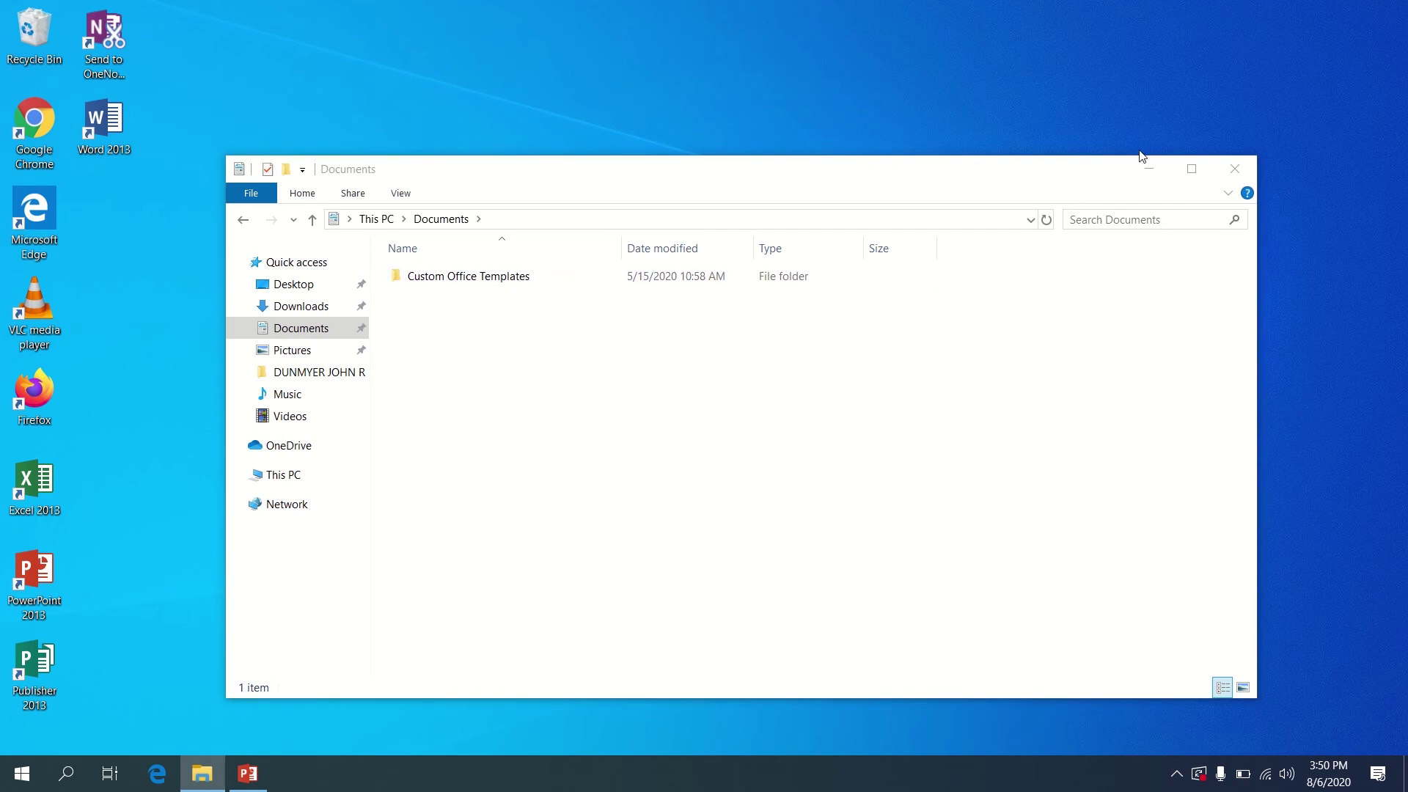
click(1239, 179)
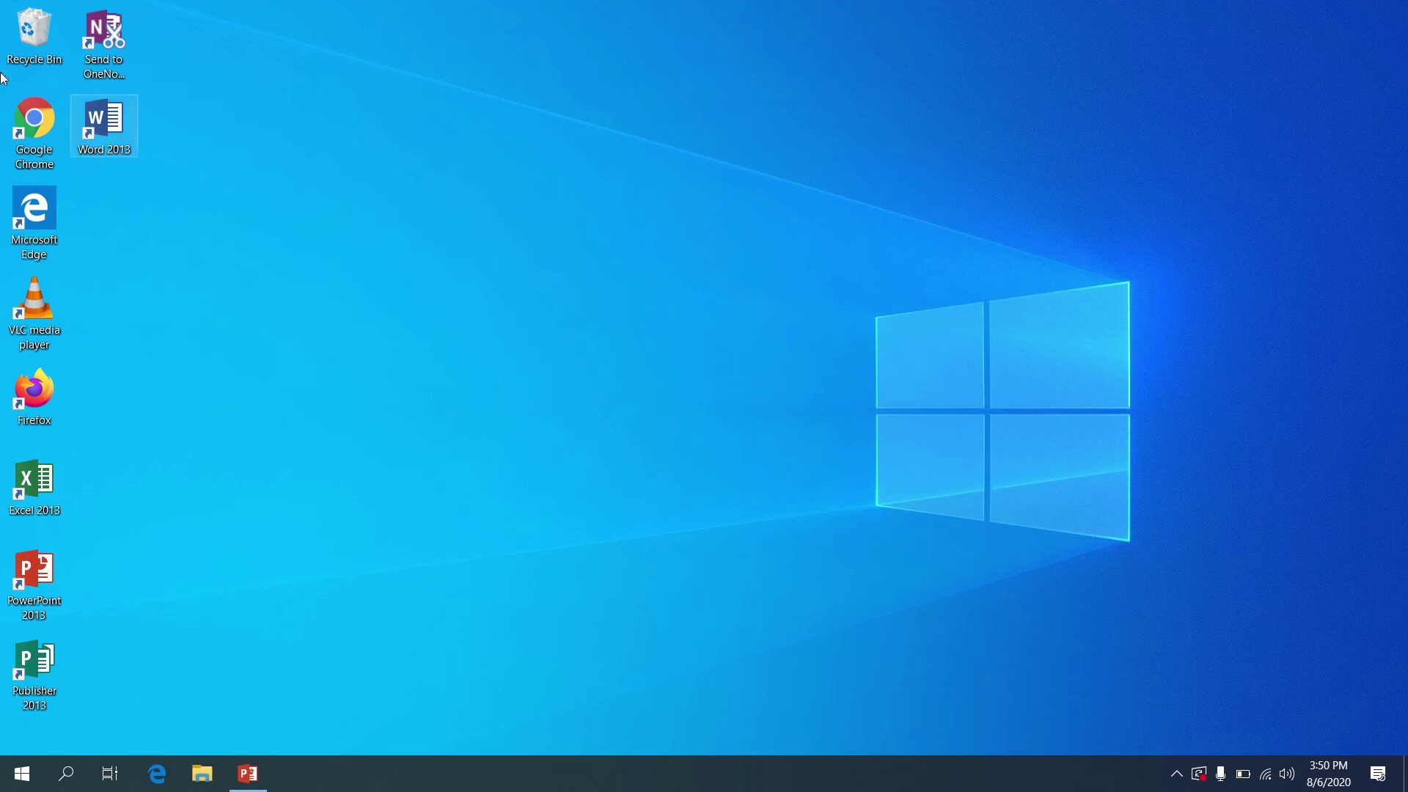
Restore Hello from the Recycle Bin with Undo Delete, then close the bin
double_click(38, 33)
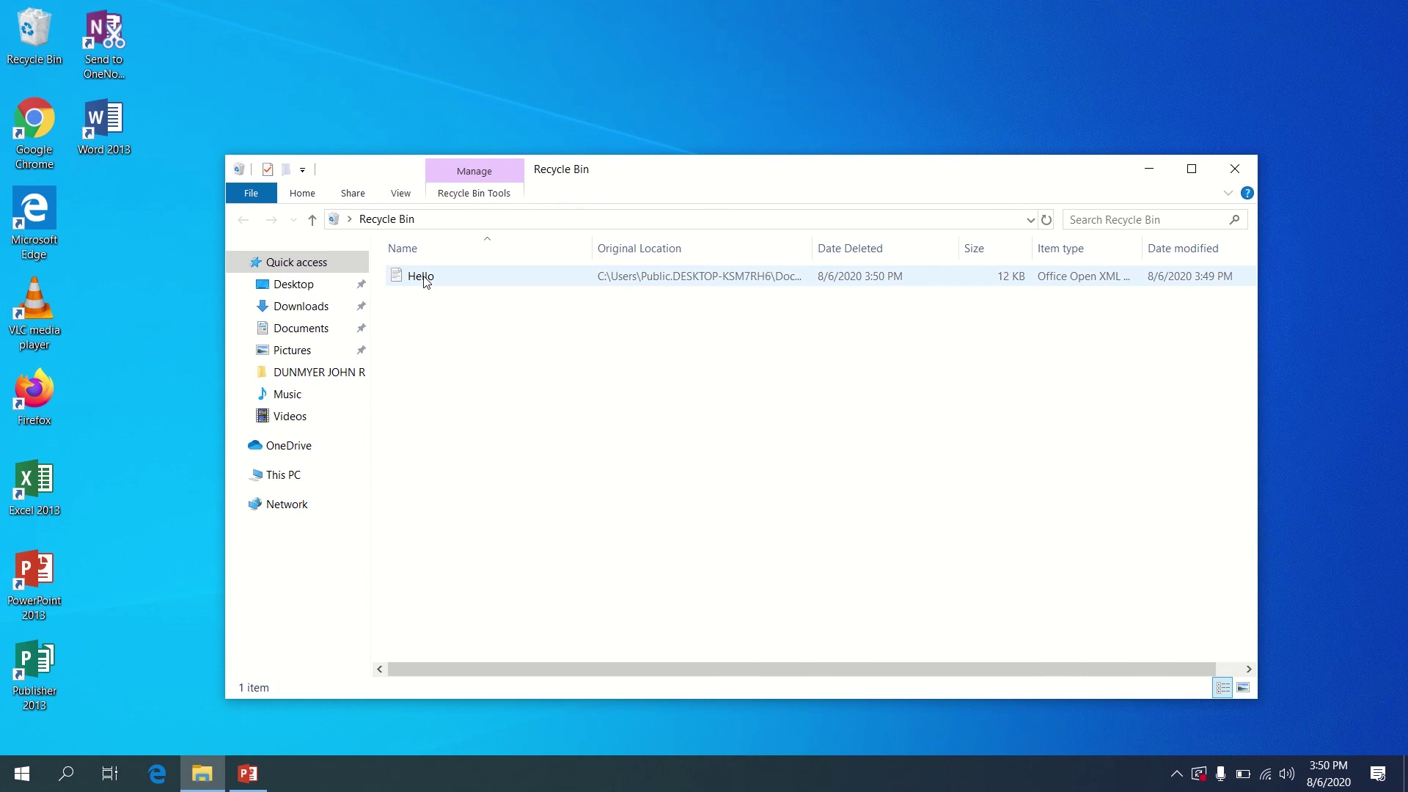
mouse_move(425, 282)
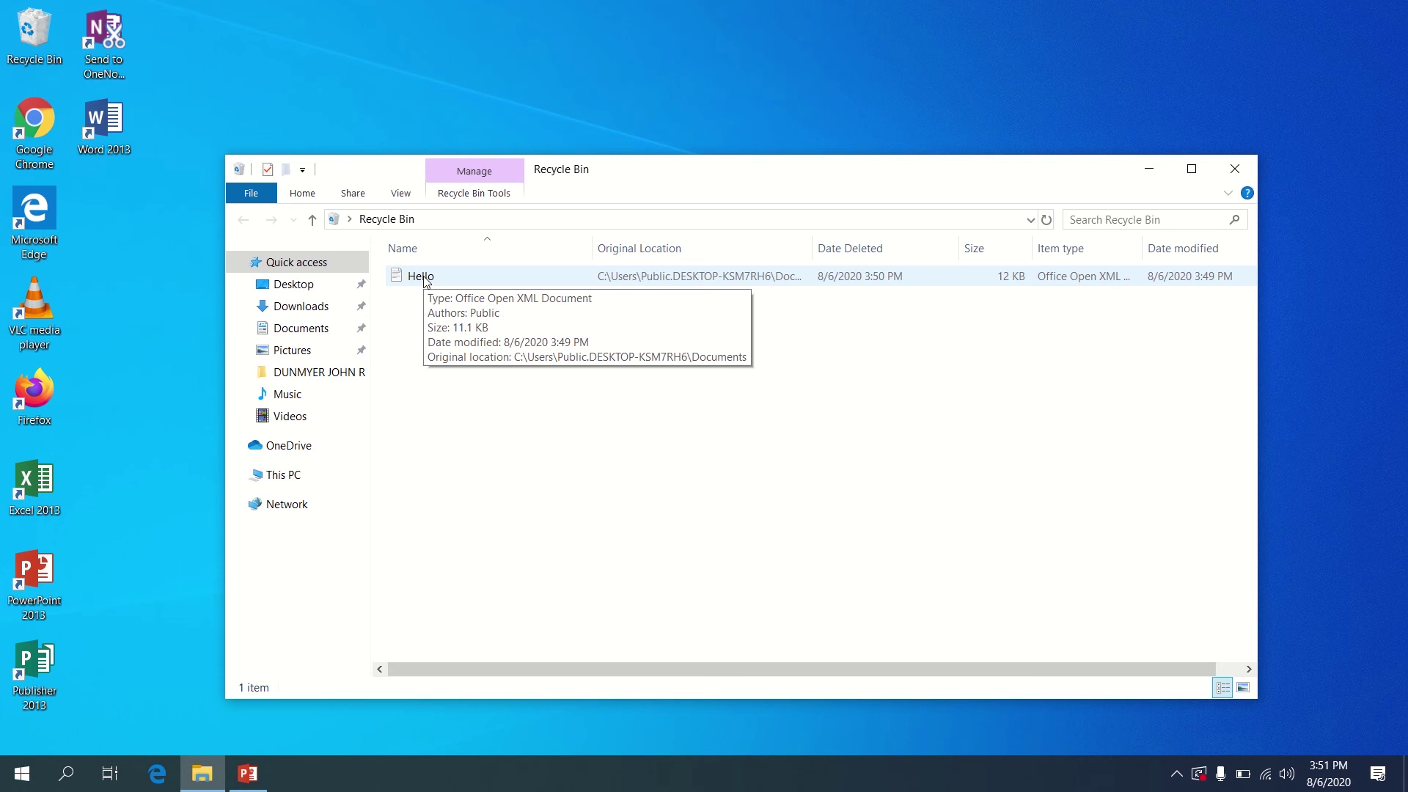
right_click(441, 278)
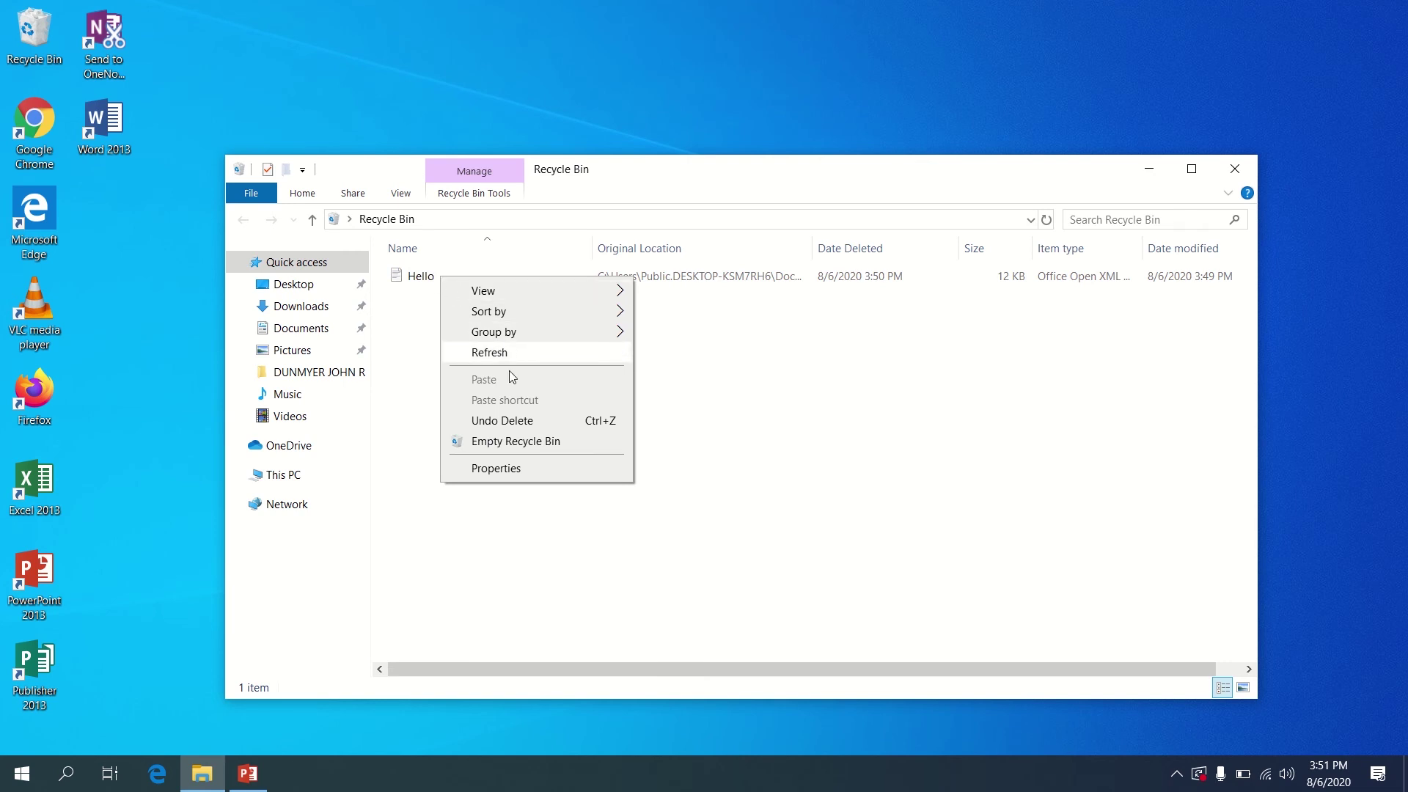
click(535, 422)
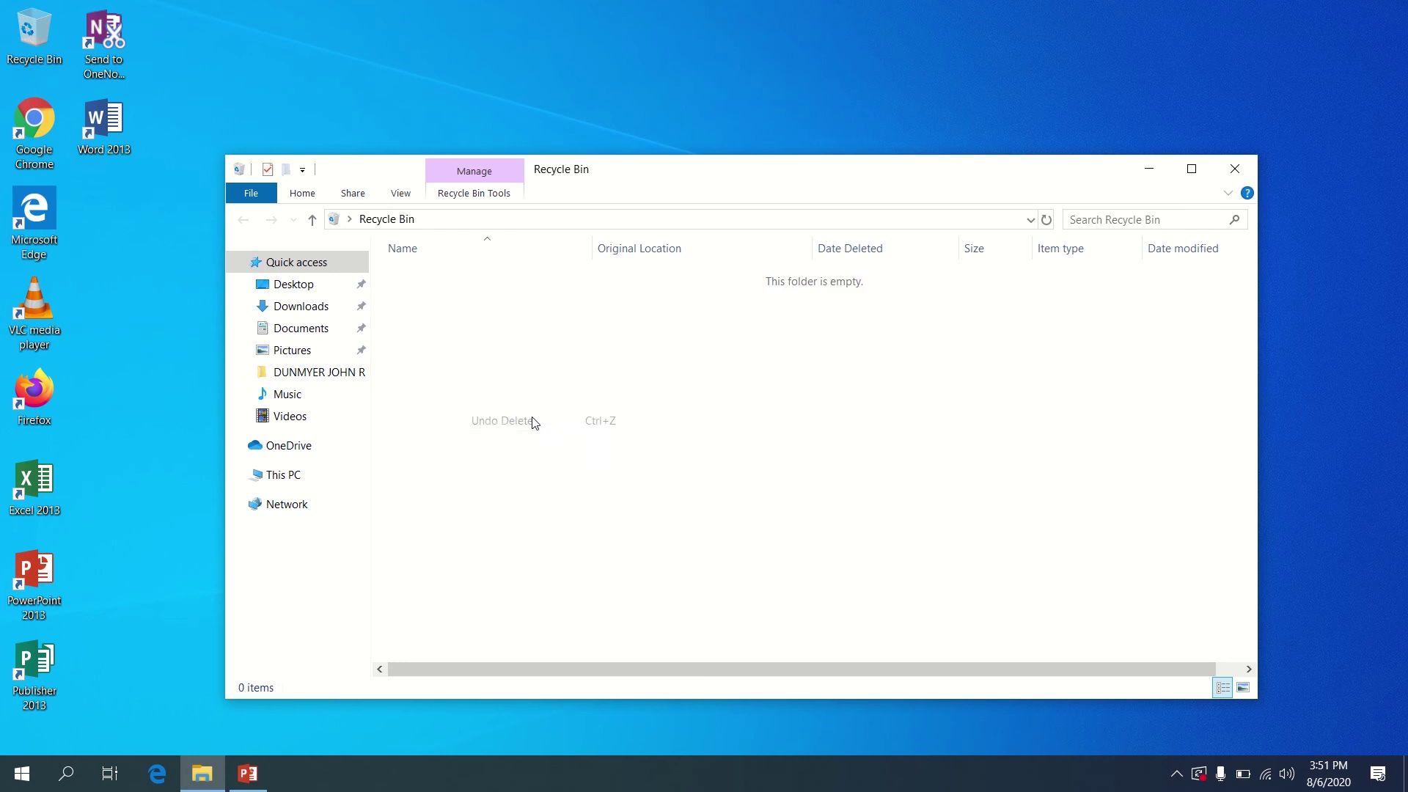
click(1235, 169)
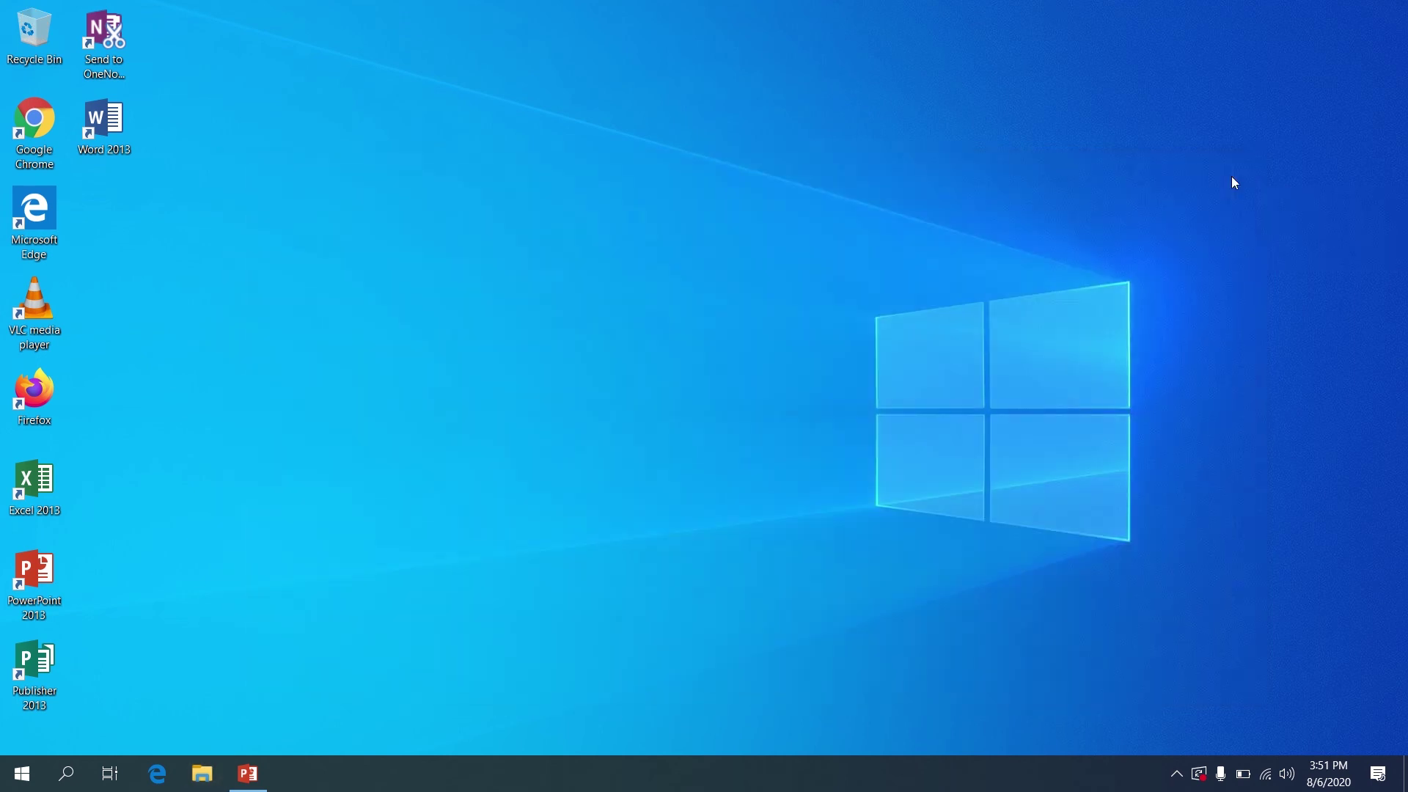
Reopen File Explorer at Documents to see the restored Hello file
click(202, 773)
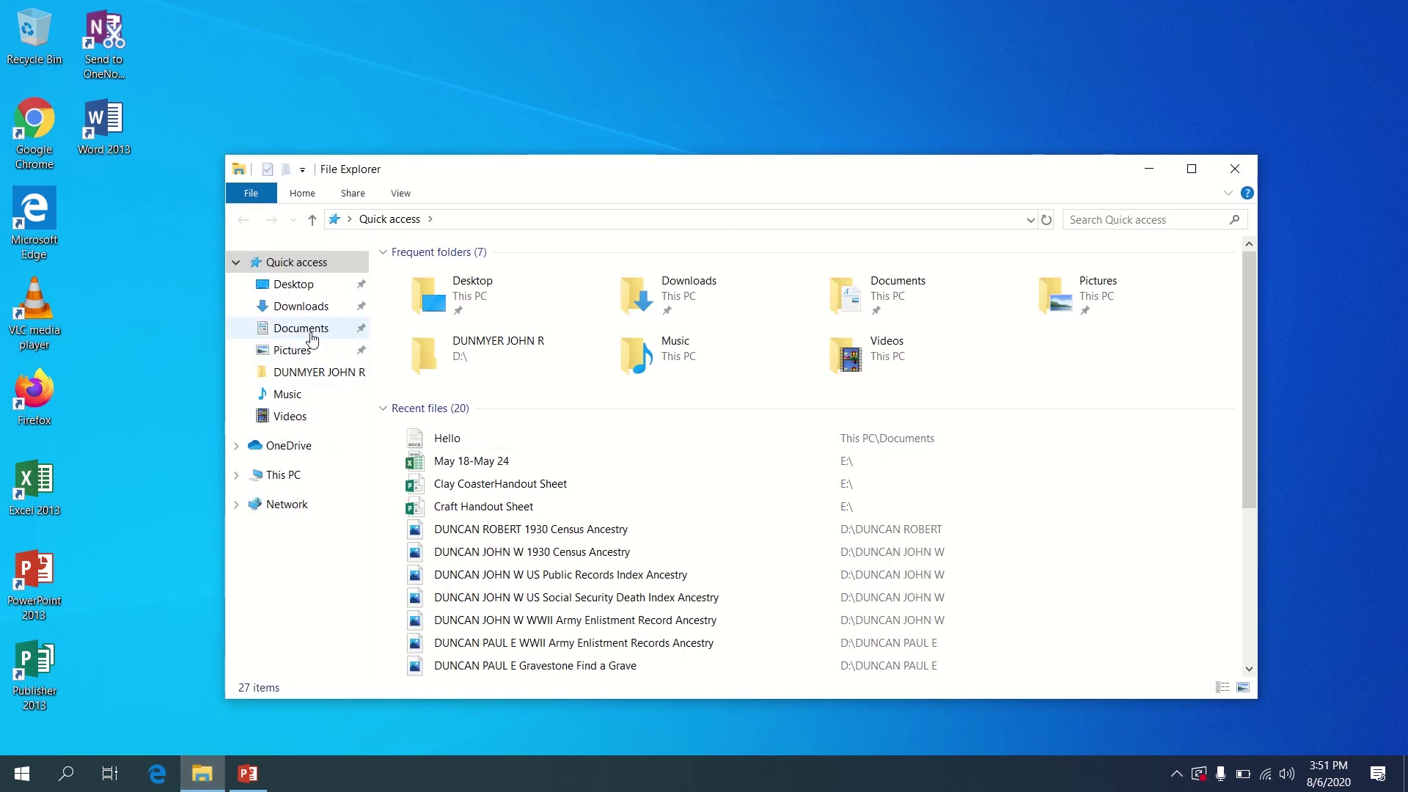
click(312, 339)
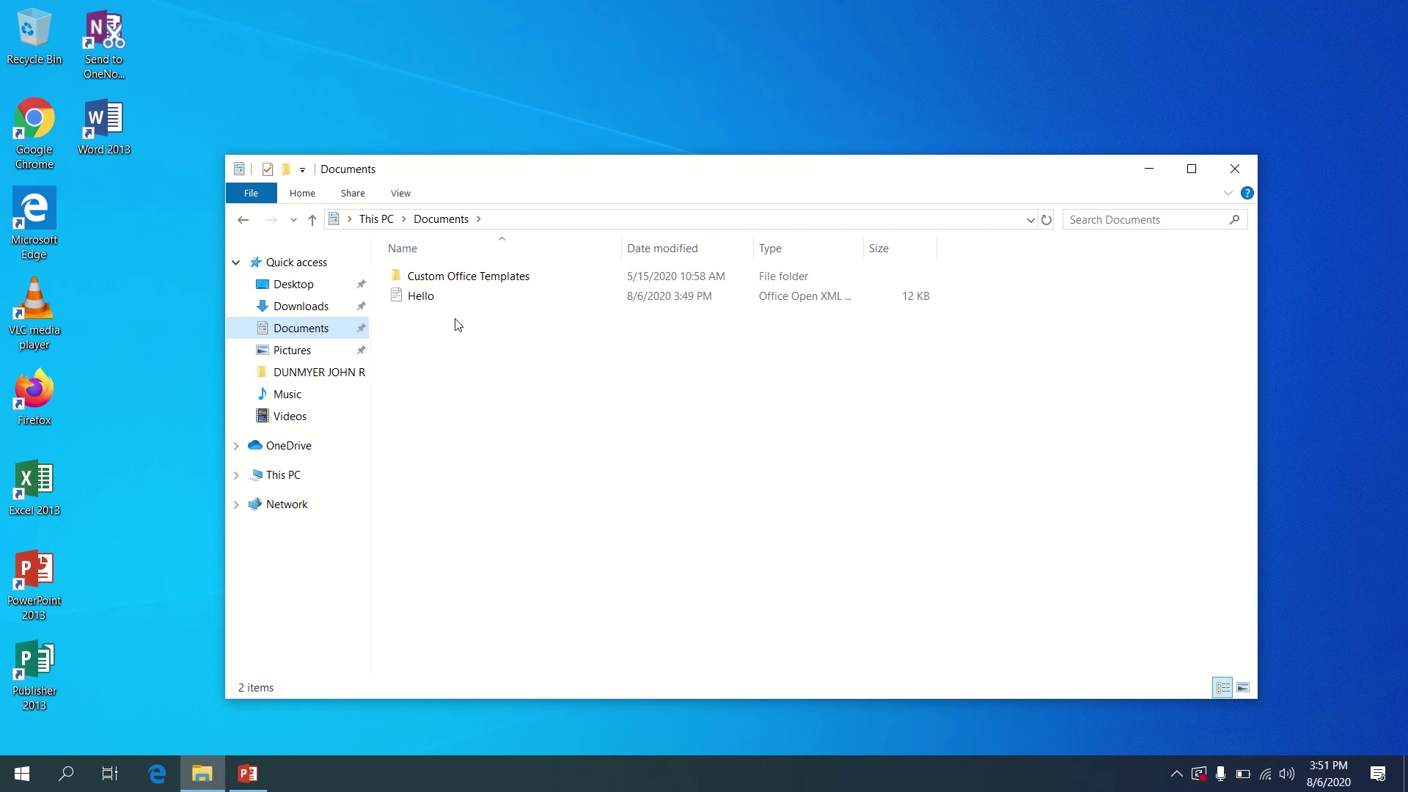
Create a new folder in the Documents folder
right_click(531, 372)
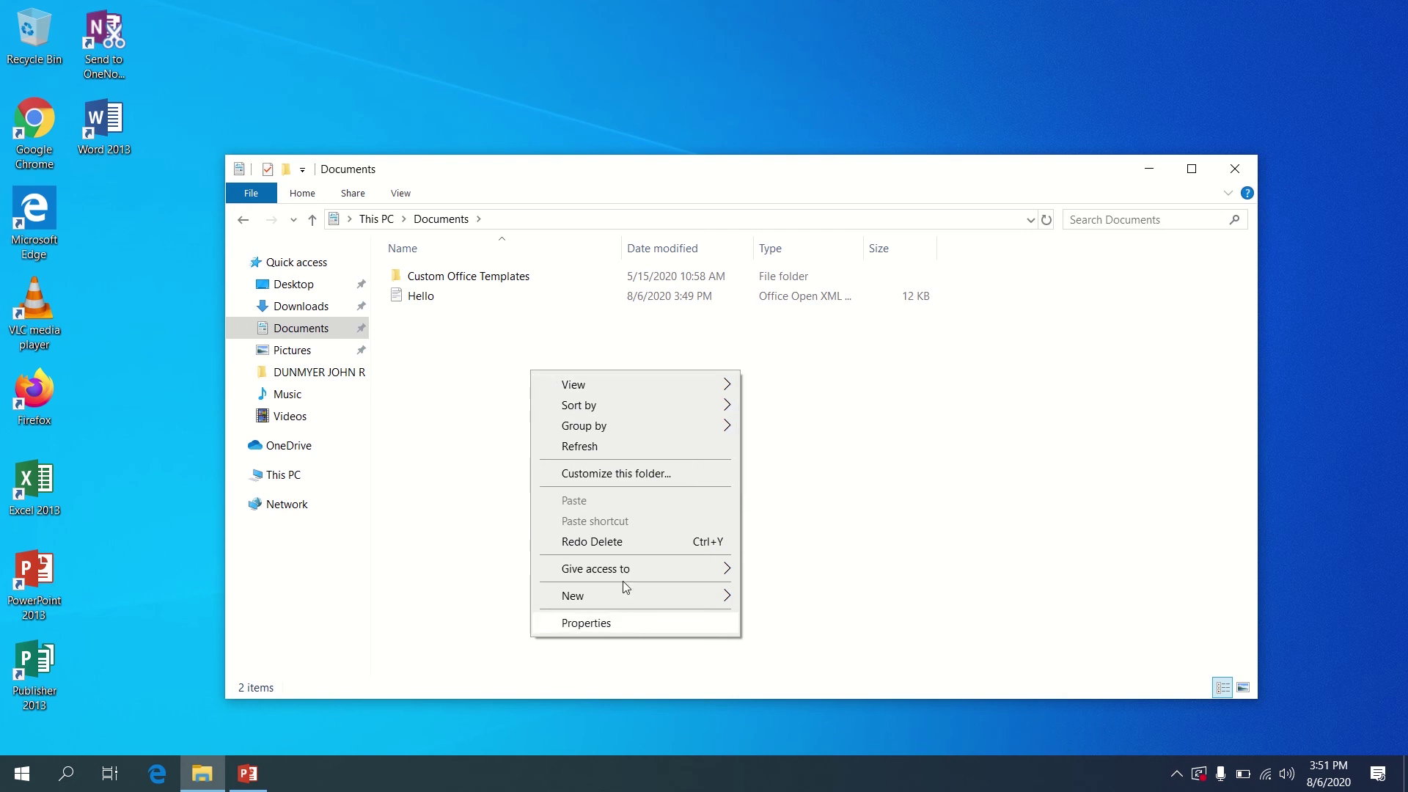
mouse_move(634, 606)
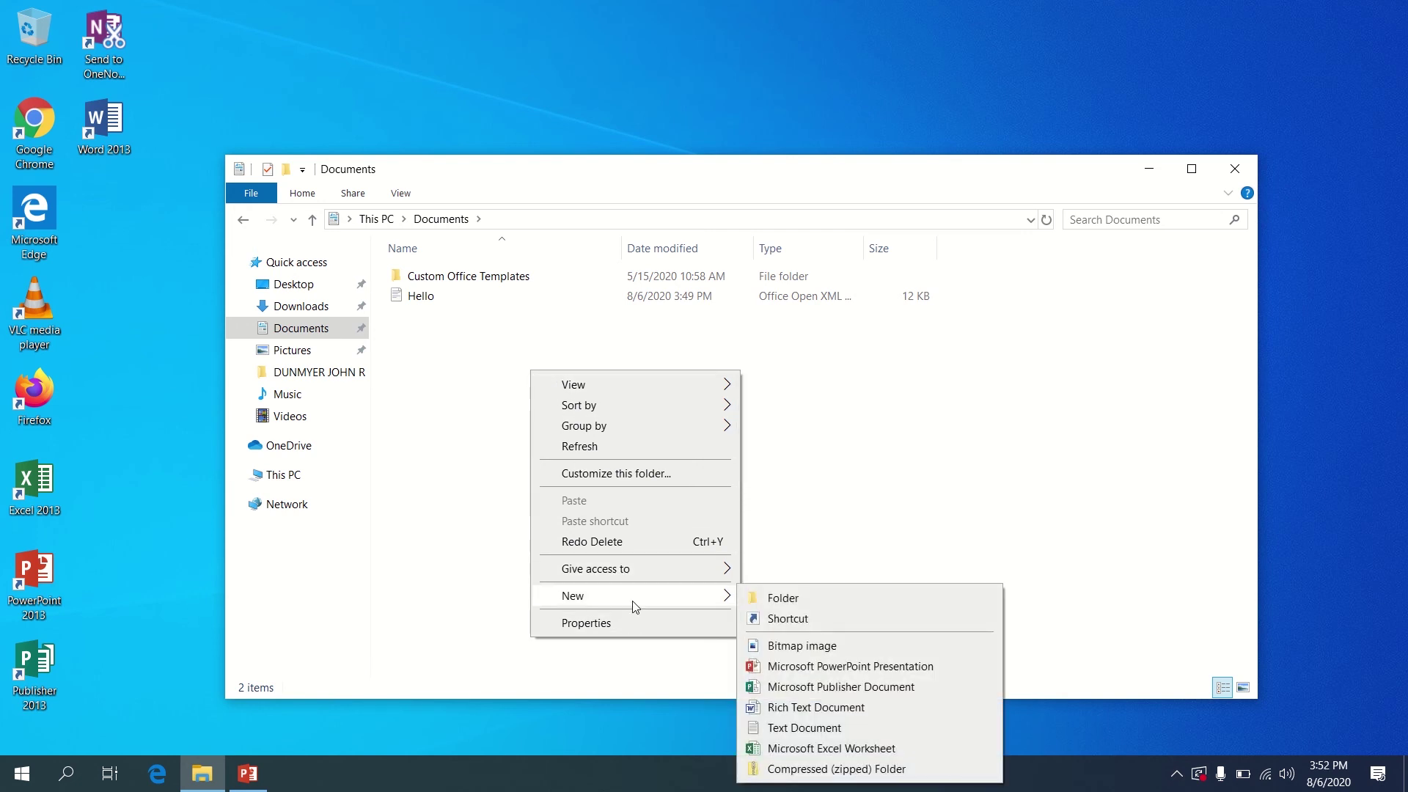
click(784, 600)
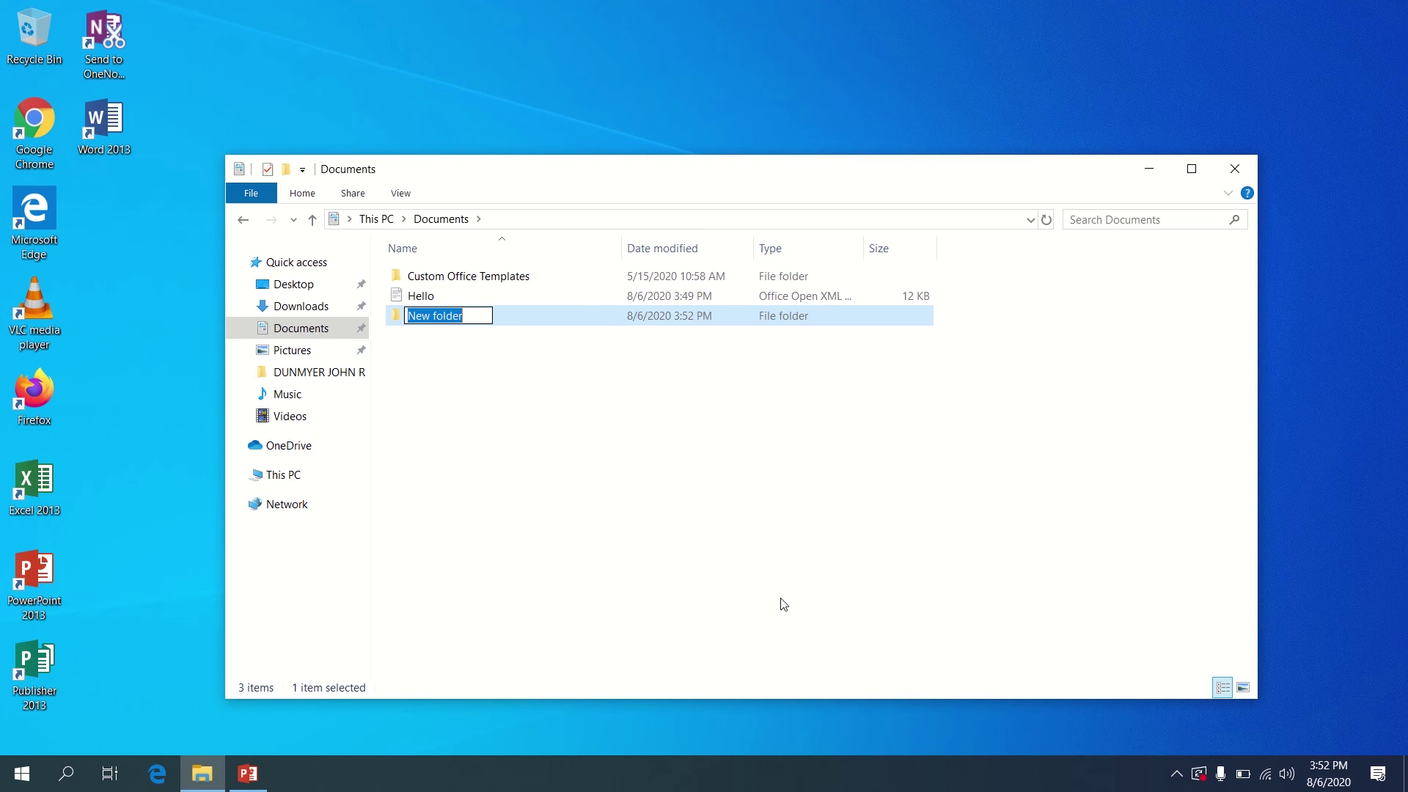
Name the new folder 'Sample', correcting typos, and select the Hello file
text(Sam)
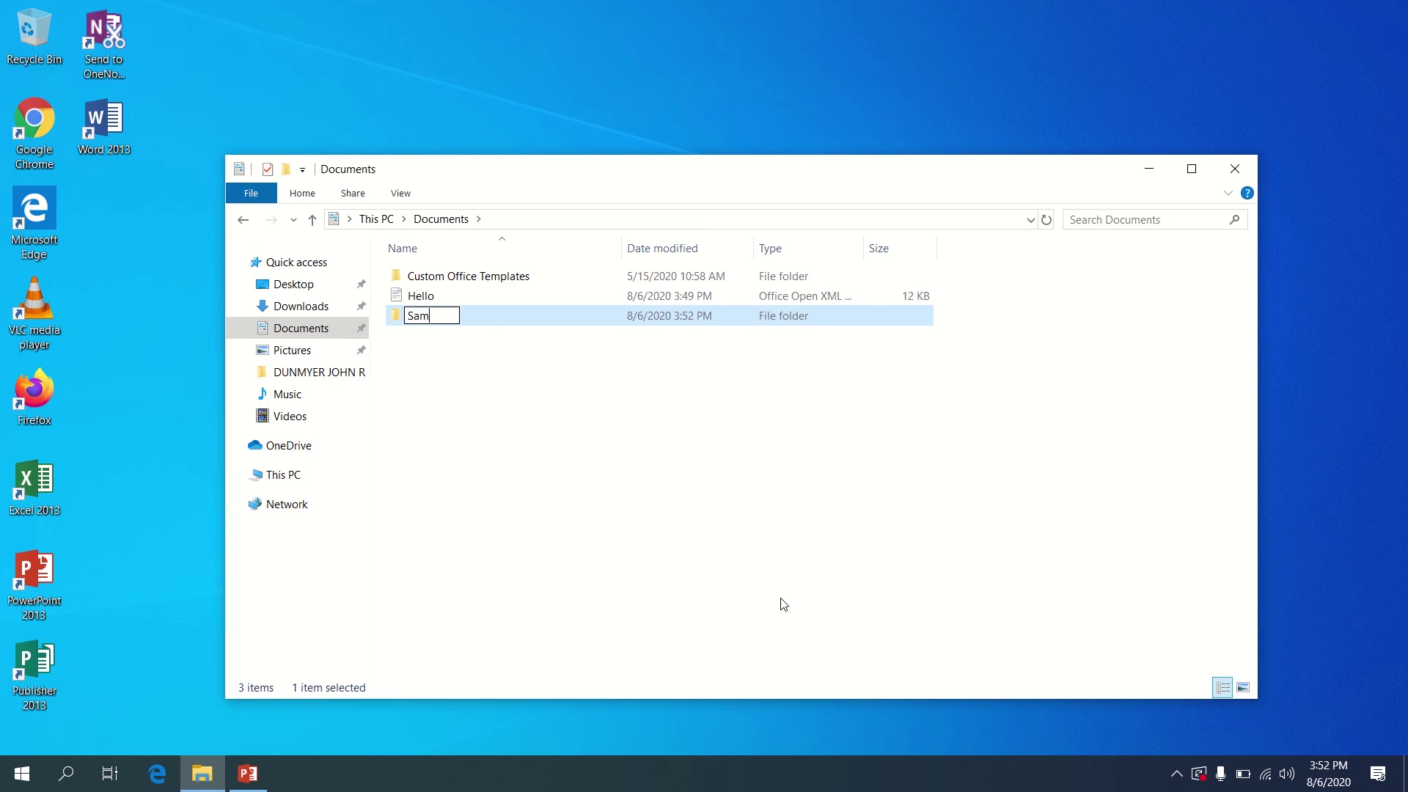
text(u)
key(BackSpace)
text(plw)
key(BackSpace)
text(e)
click(816, 525)
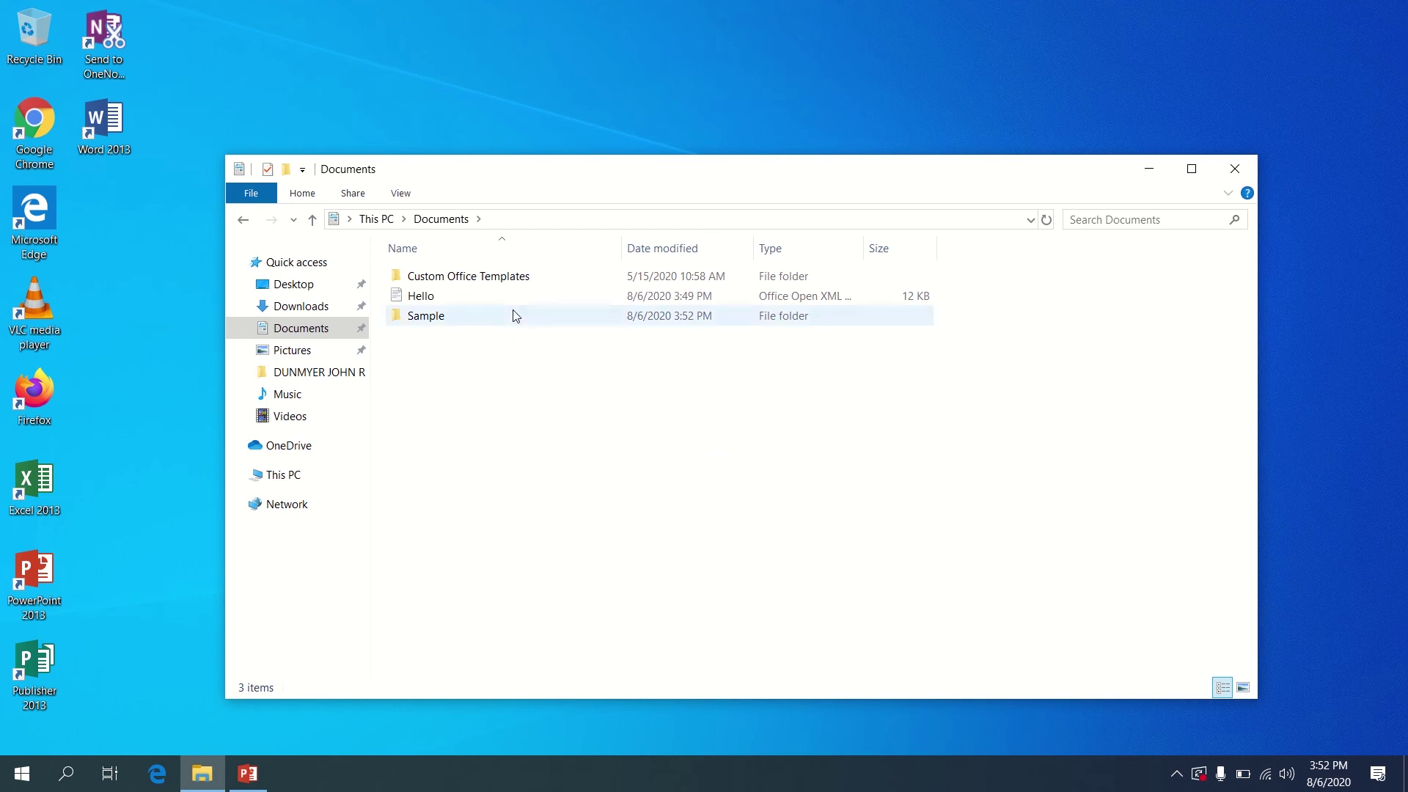
click(463, 306)
Cut Hello from Documents and paste it into the Sample folder
right_click(464, 305)
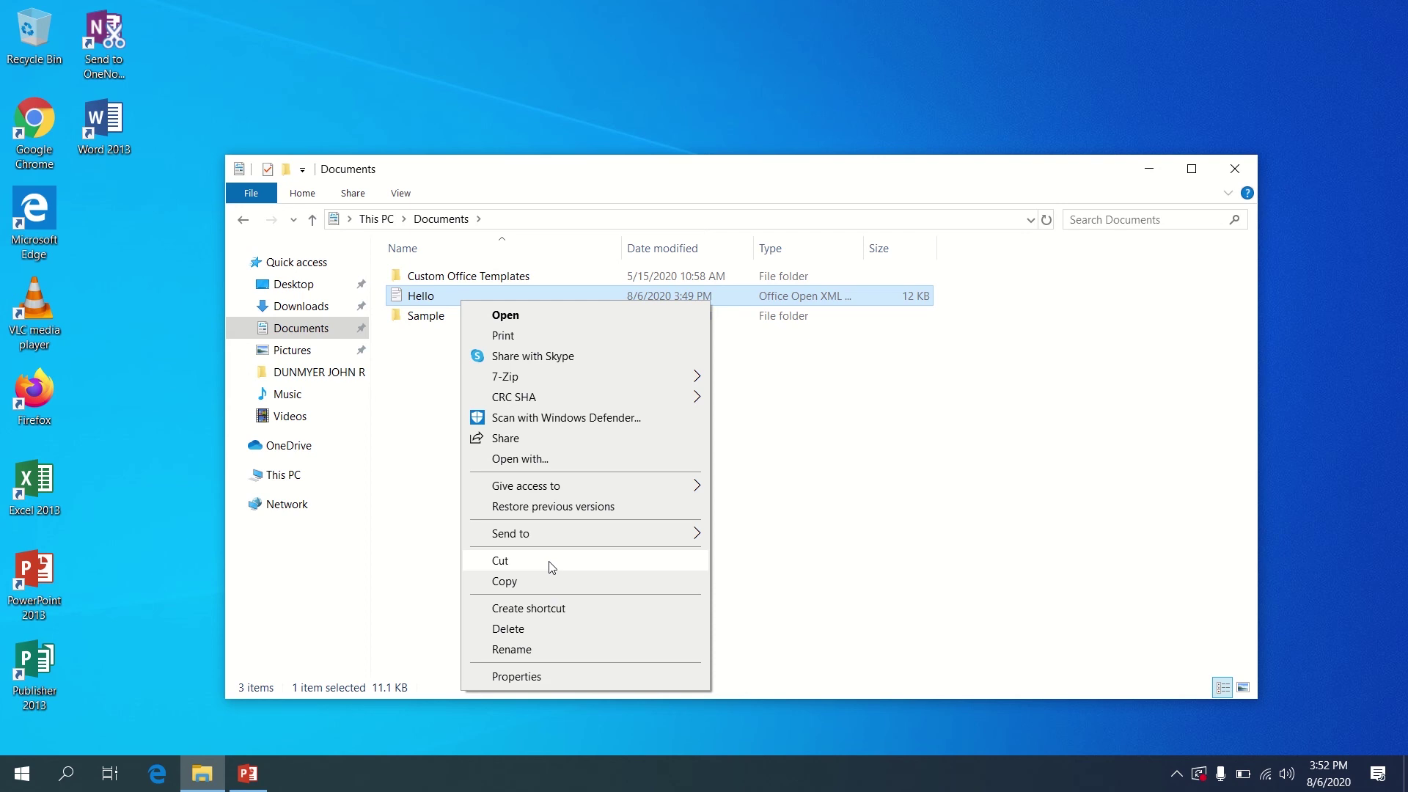
click(551, 561)
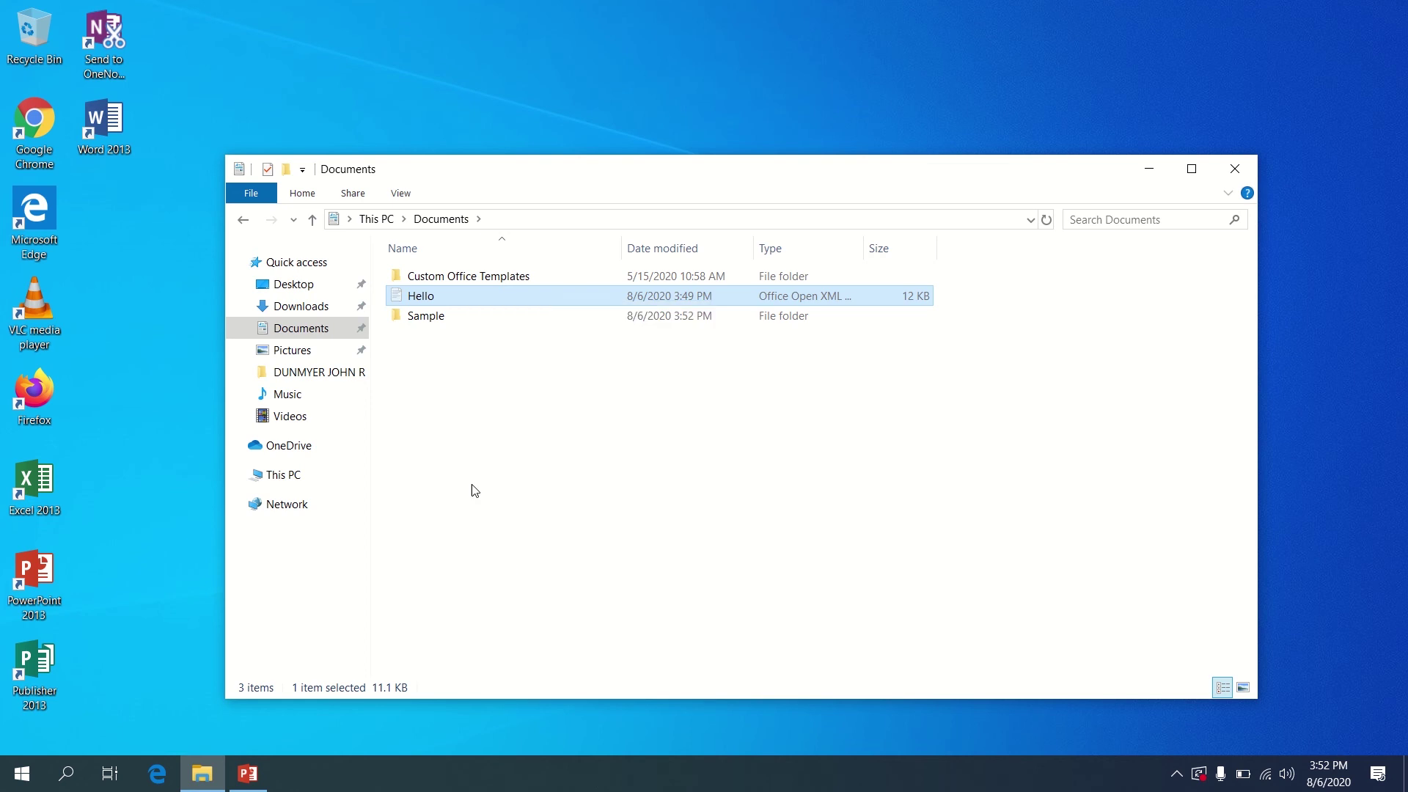
double_click(431, 319)
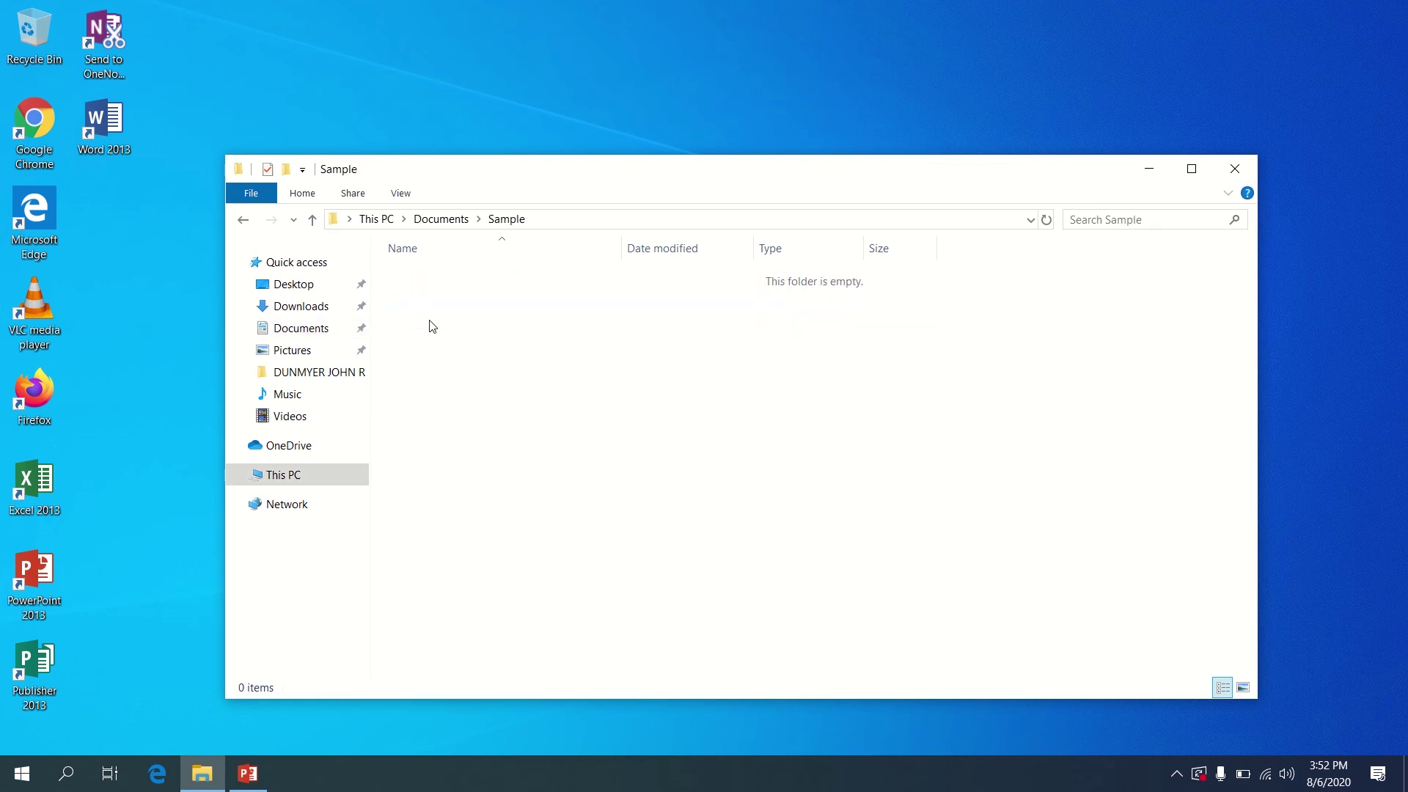
right_click(492, 337)
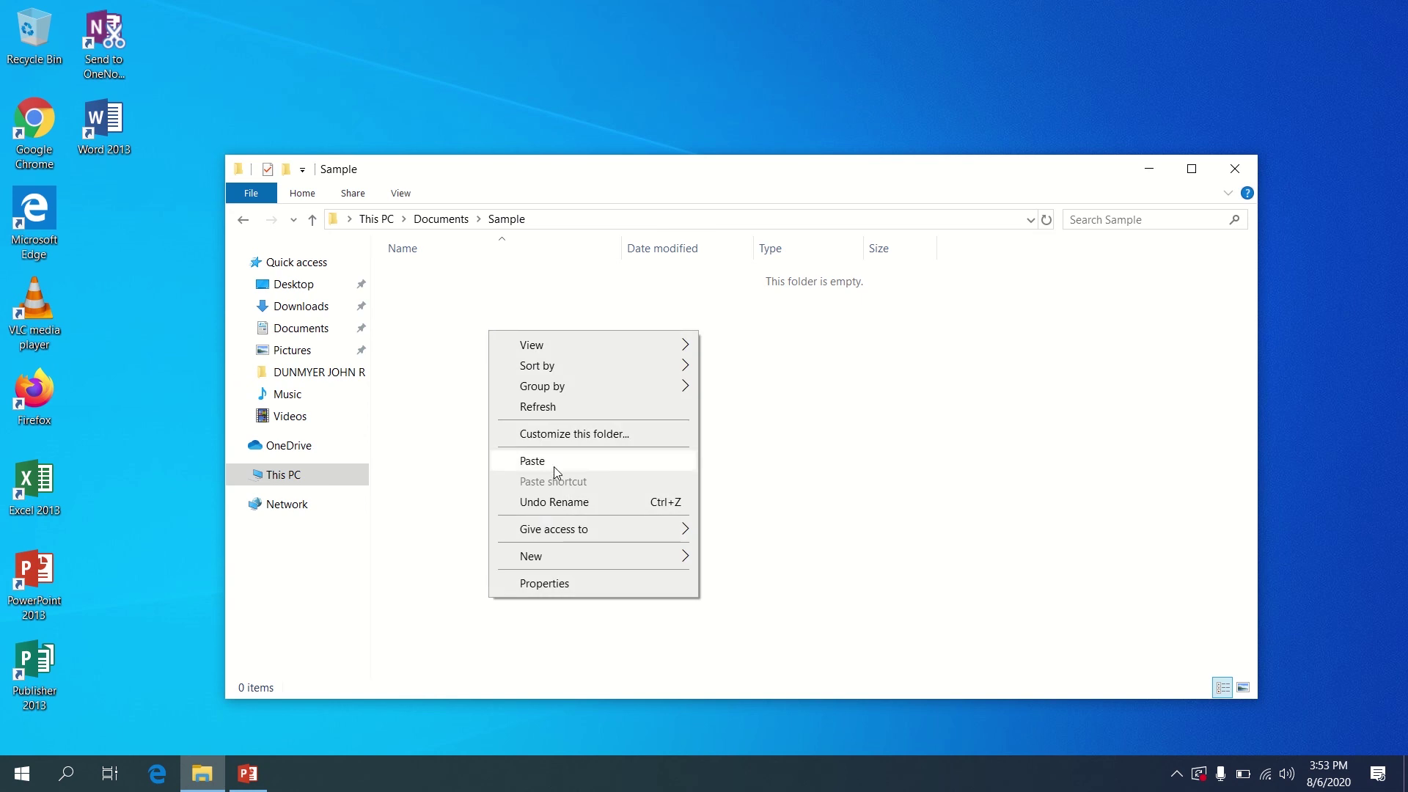
click(532, 460)
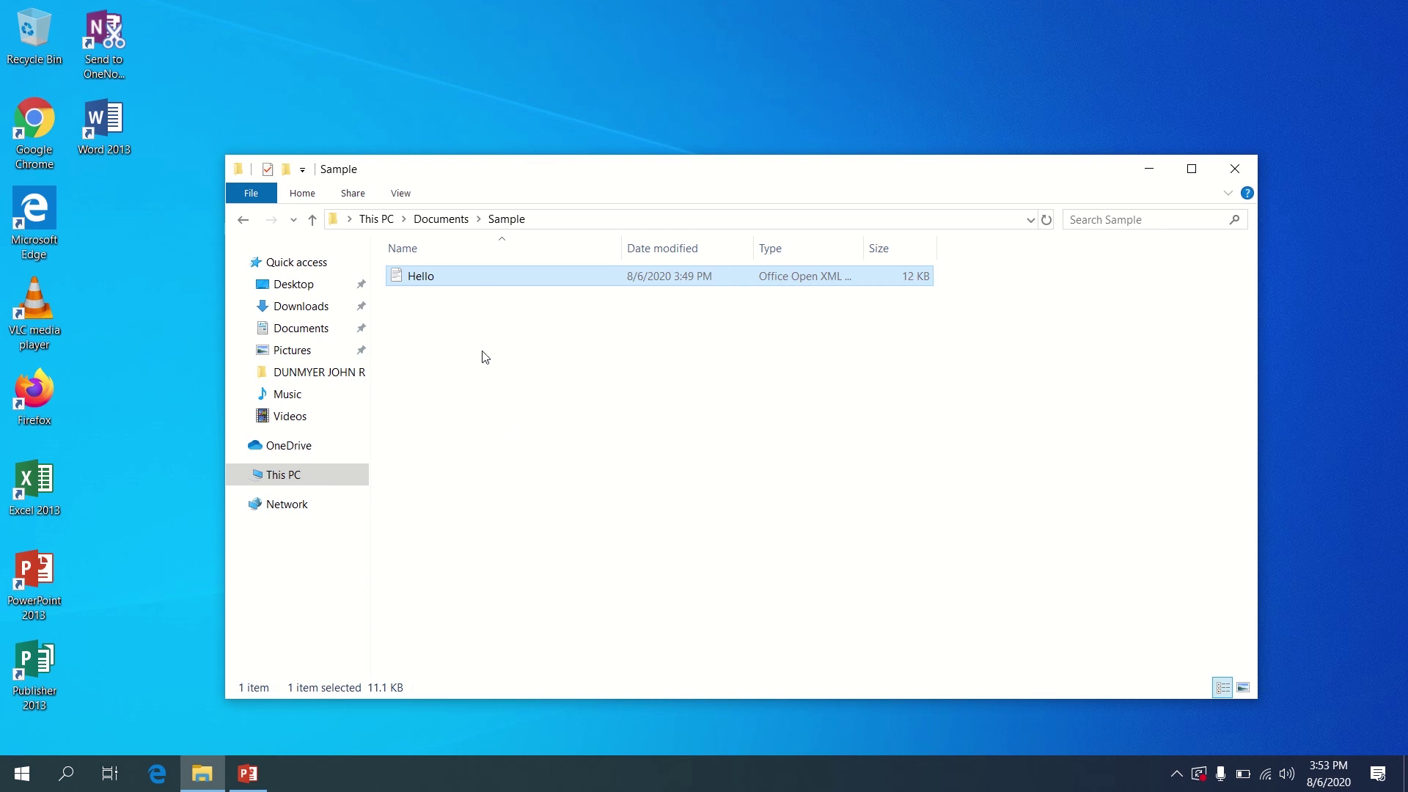
Drag Hello from Sample onto Documents and open the Documents folder
click(467, 311)
click(464, 281)
drag(462, 279, 304, 328)
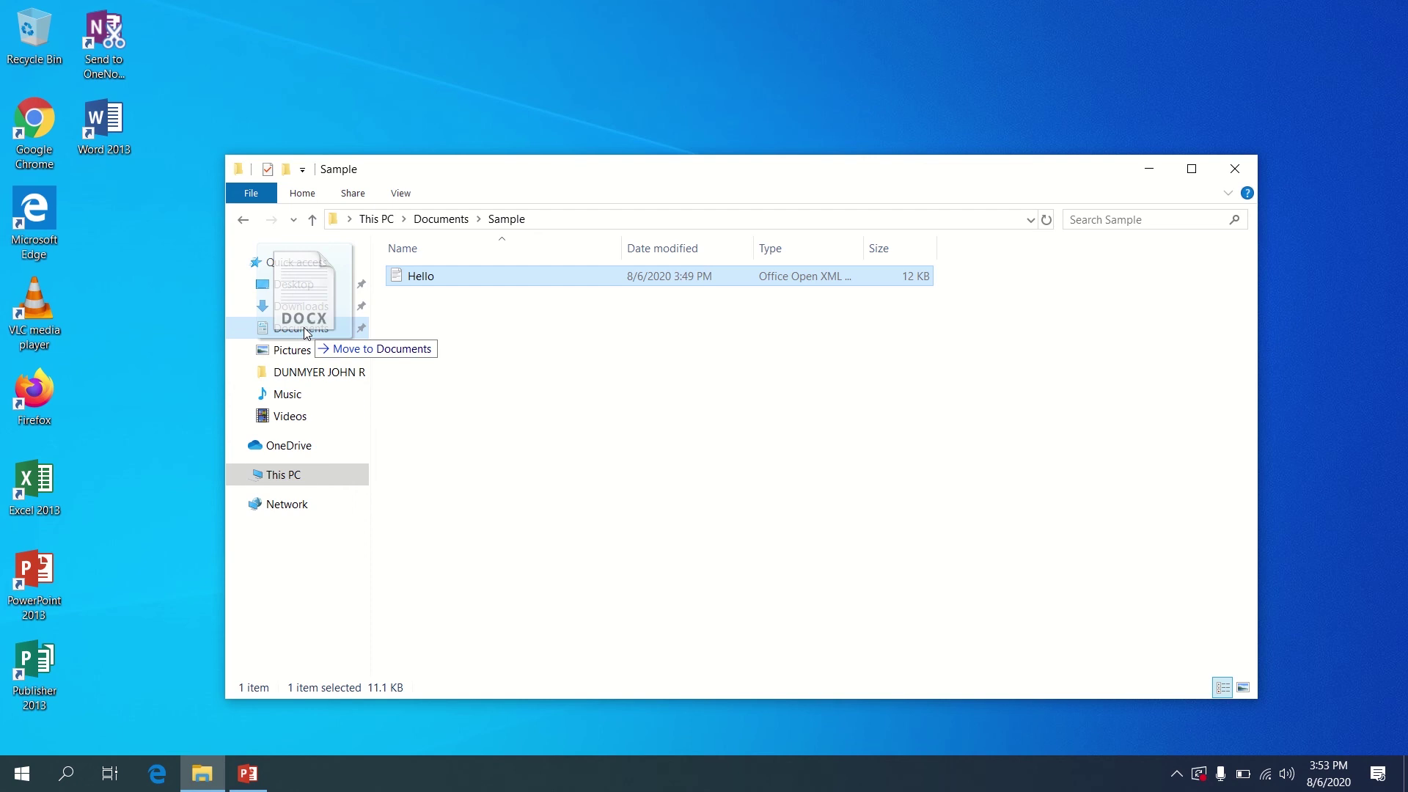
drag(304, 327, 304, 327)
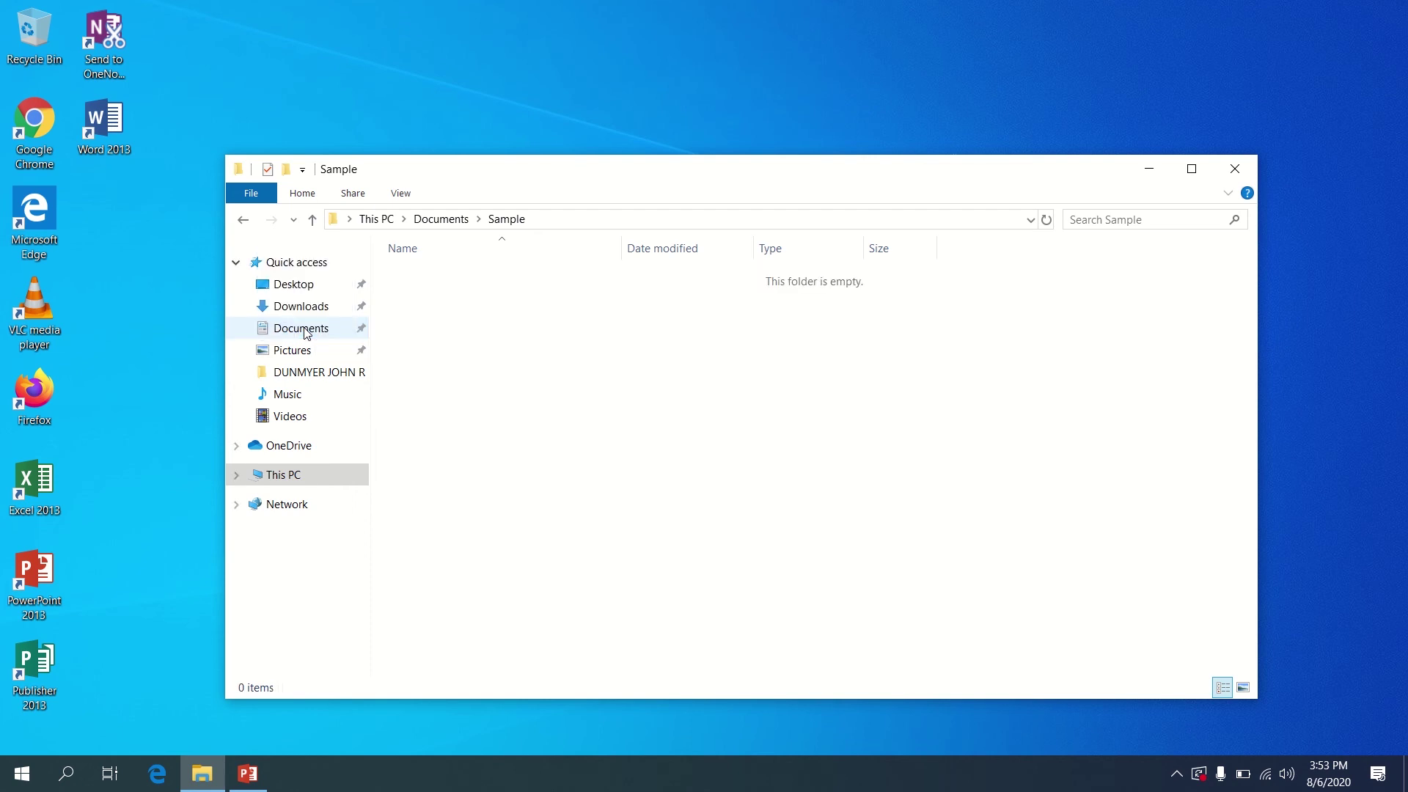
click(307, 332)
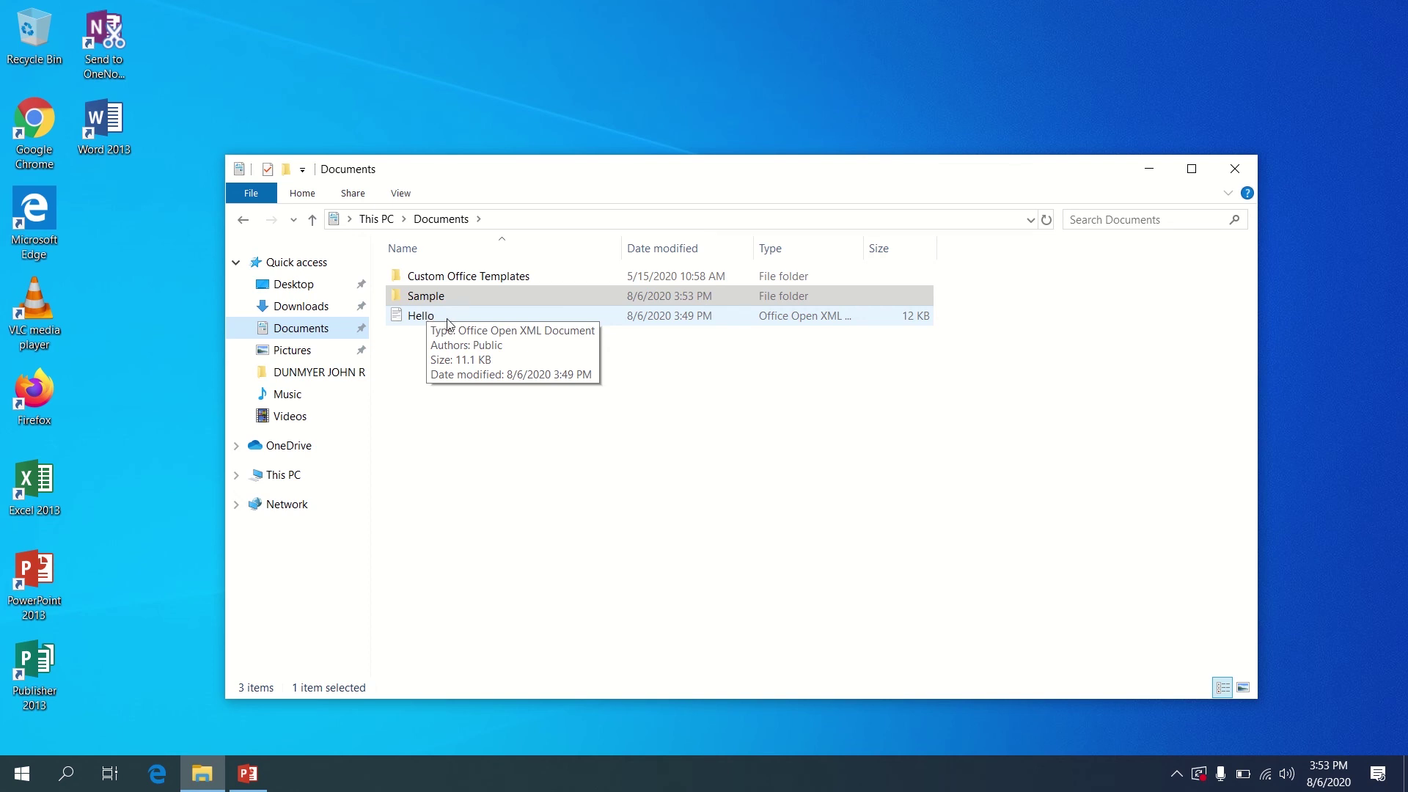
Delete Hello from Documents and close File Explorer
right_click(452, 326)
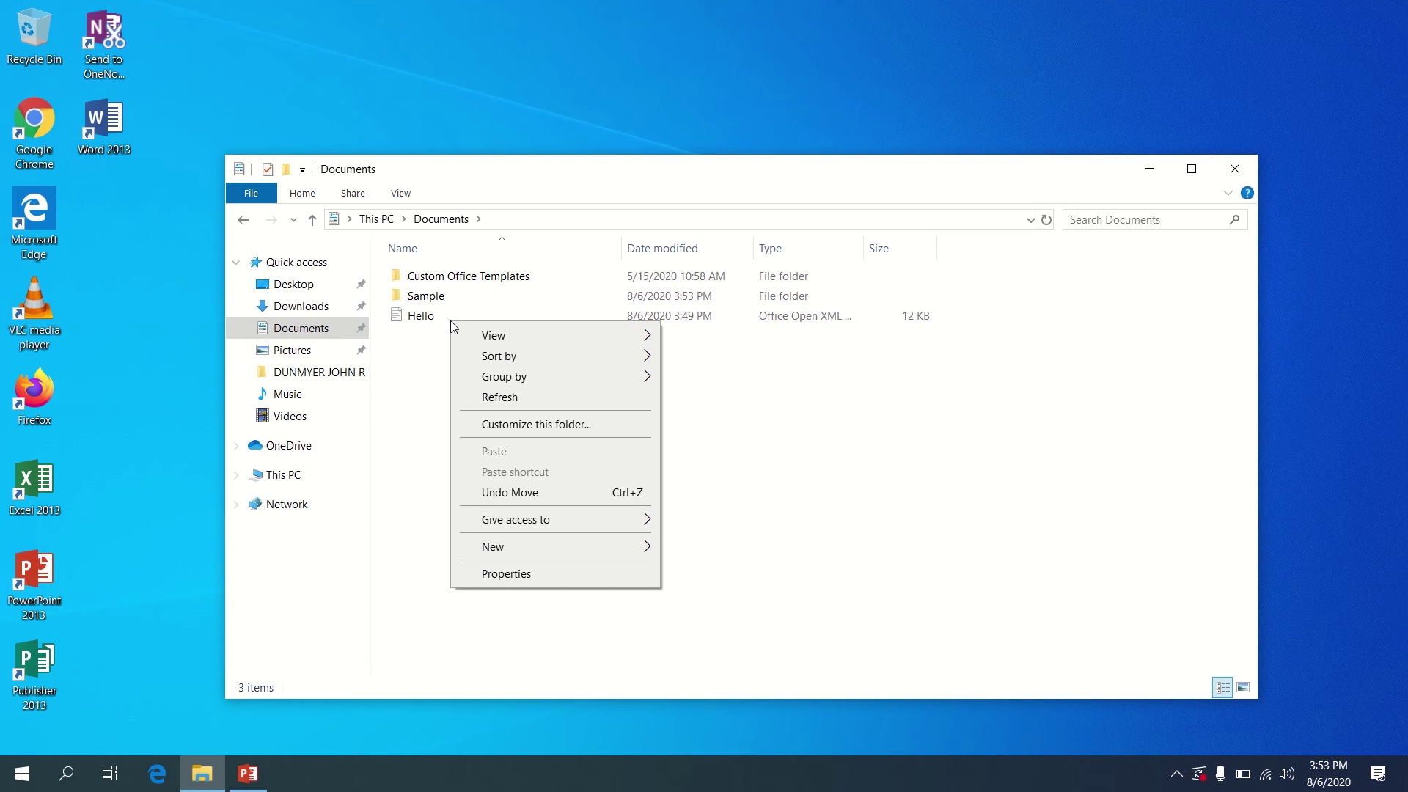
click(440, 323)
right_click(440, 325)
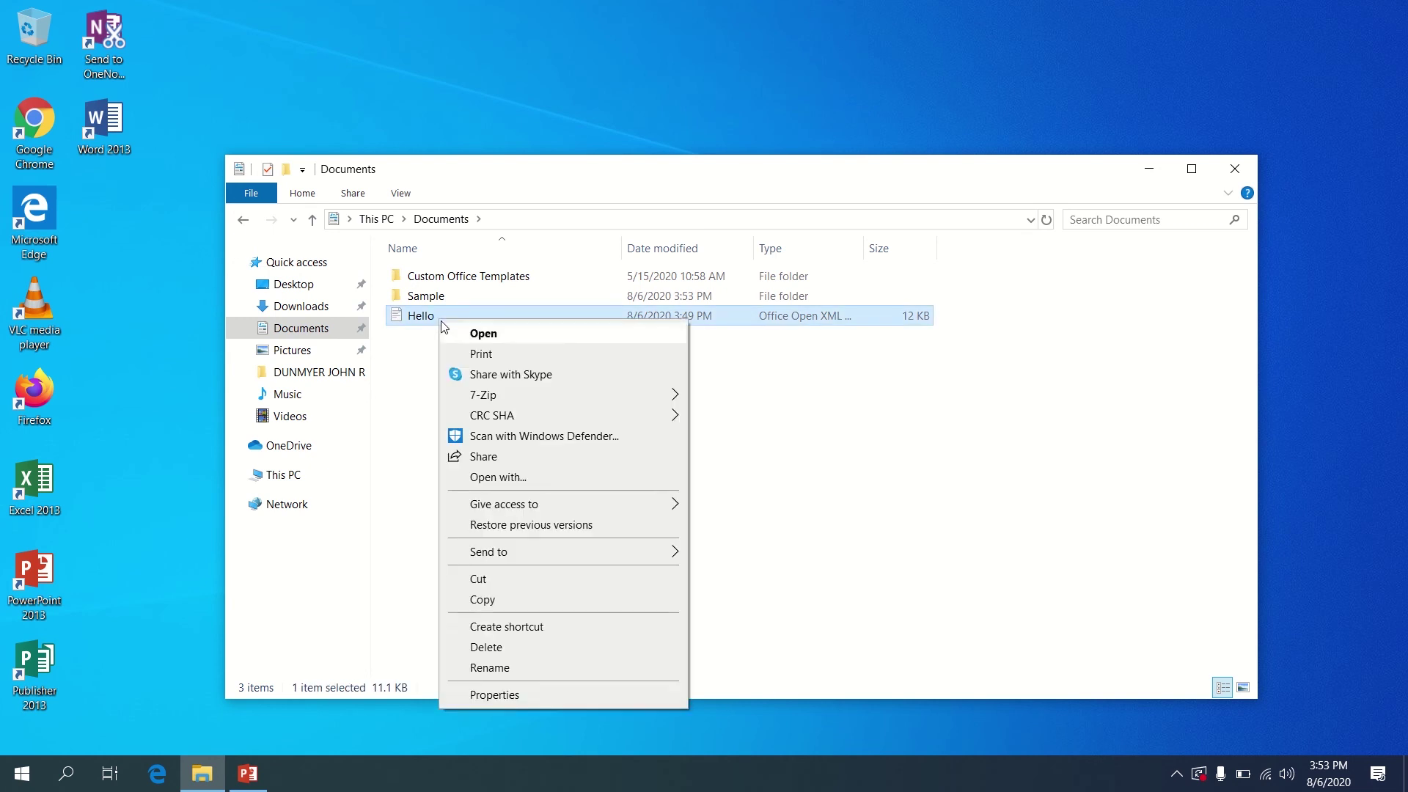
click(544, 649)
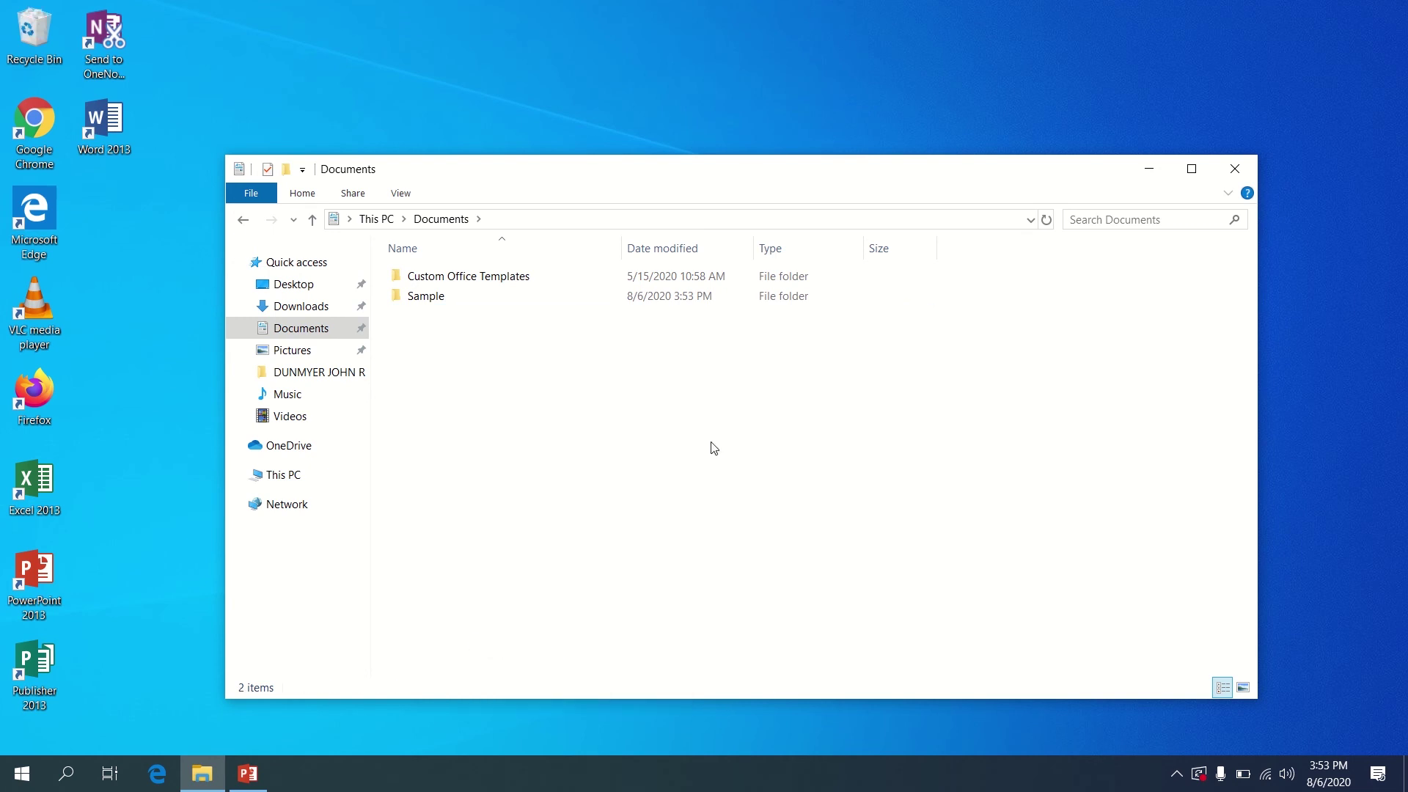
click(1235, 170)
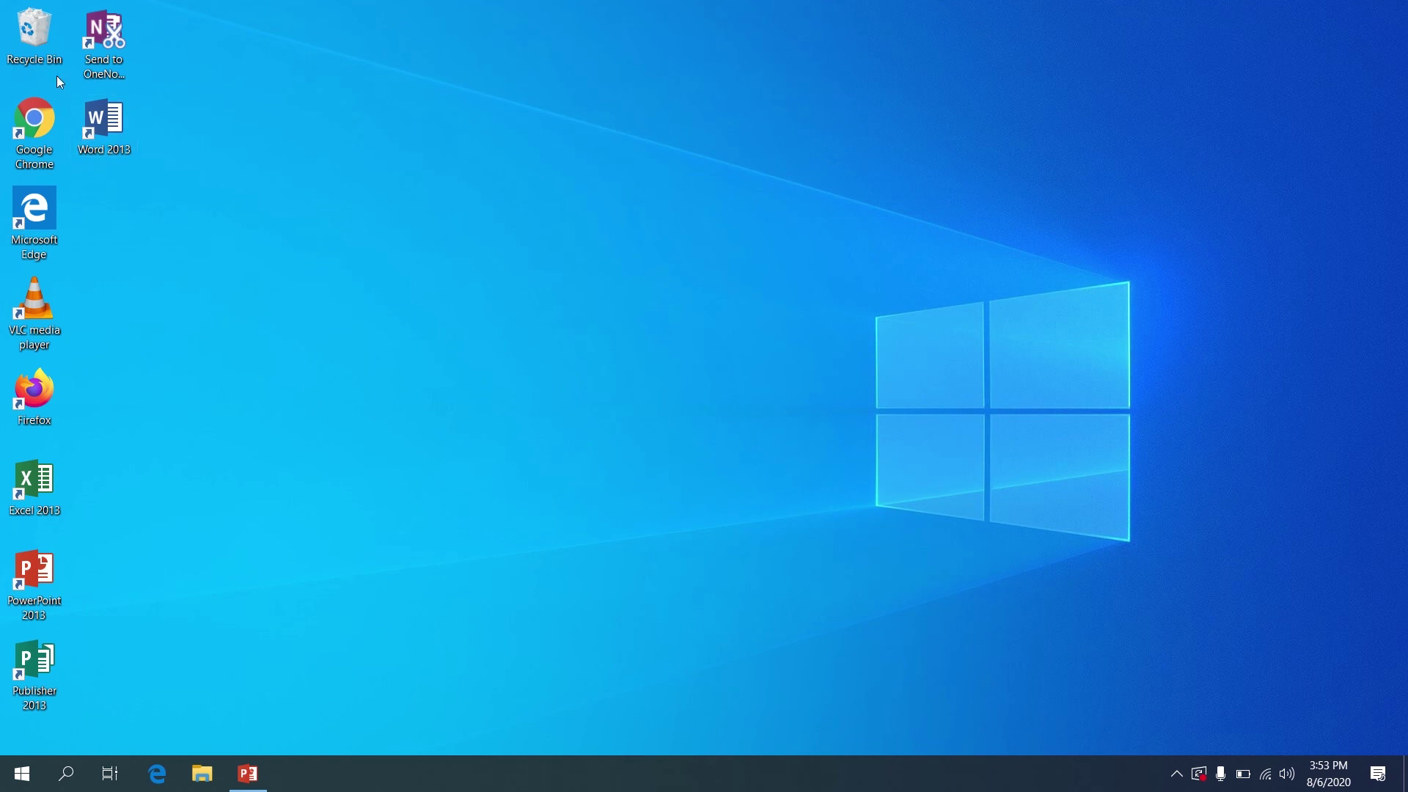
Empty the Recycle Bin, confirming Hello's permanent deletion, and close it
double_click(36, 41)
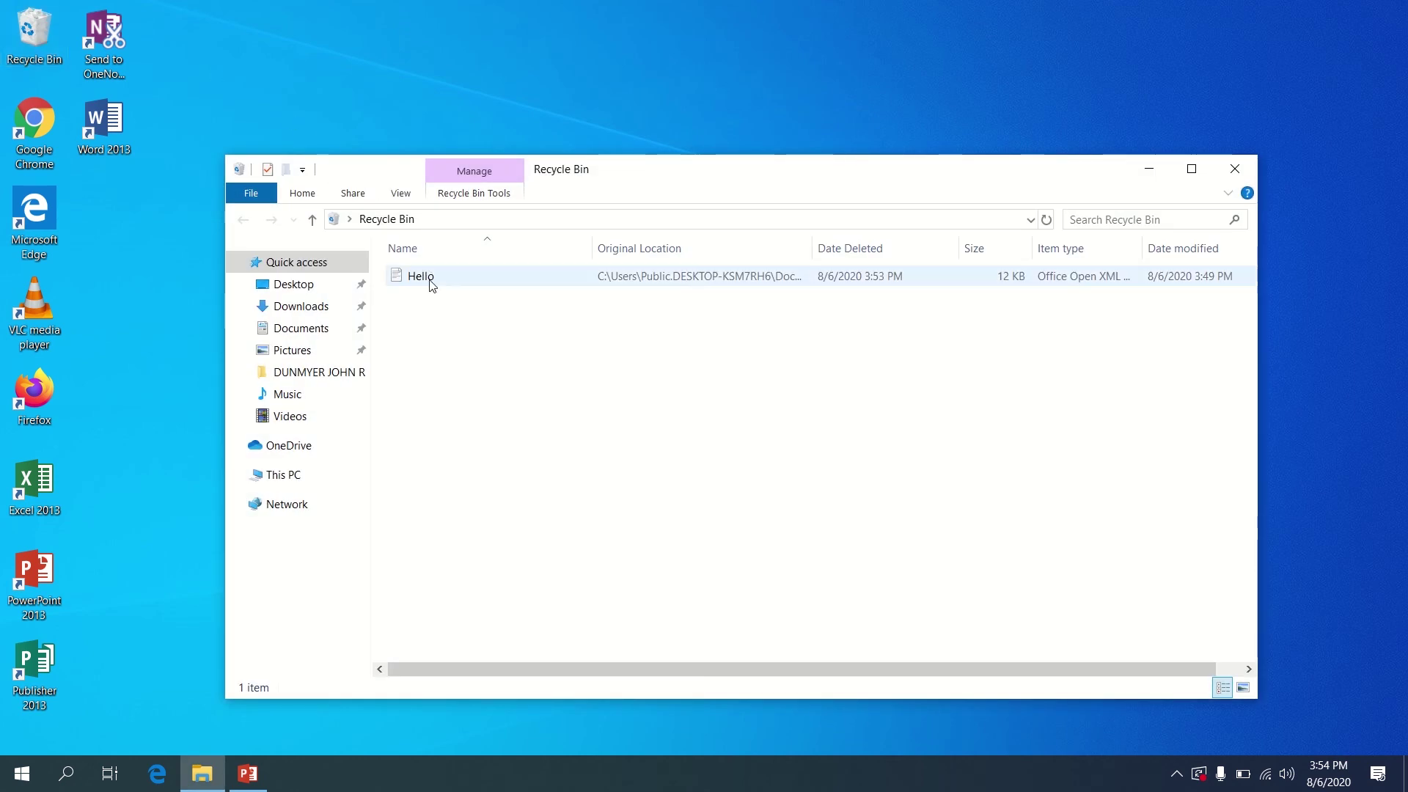
right_click(436, 277)
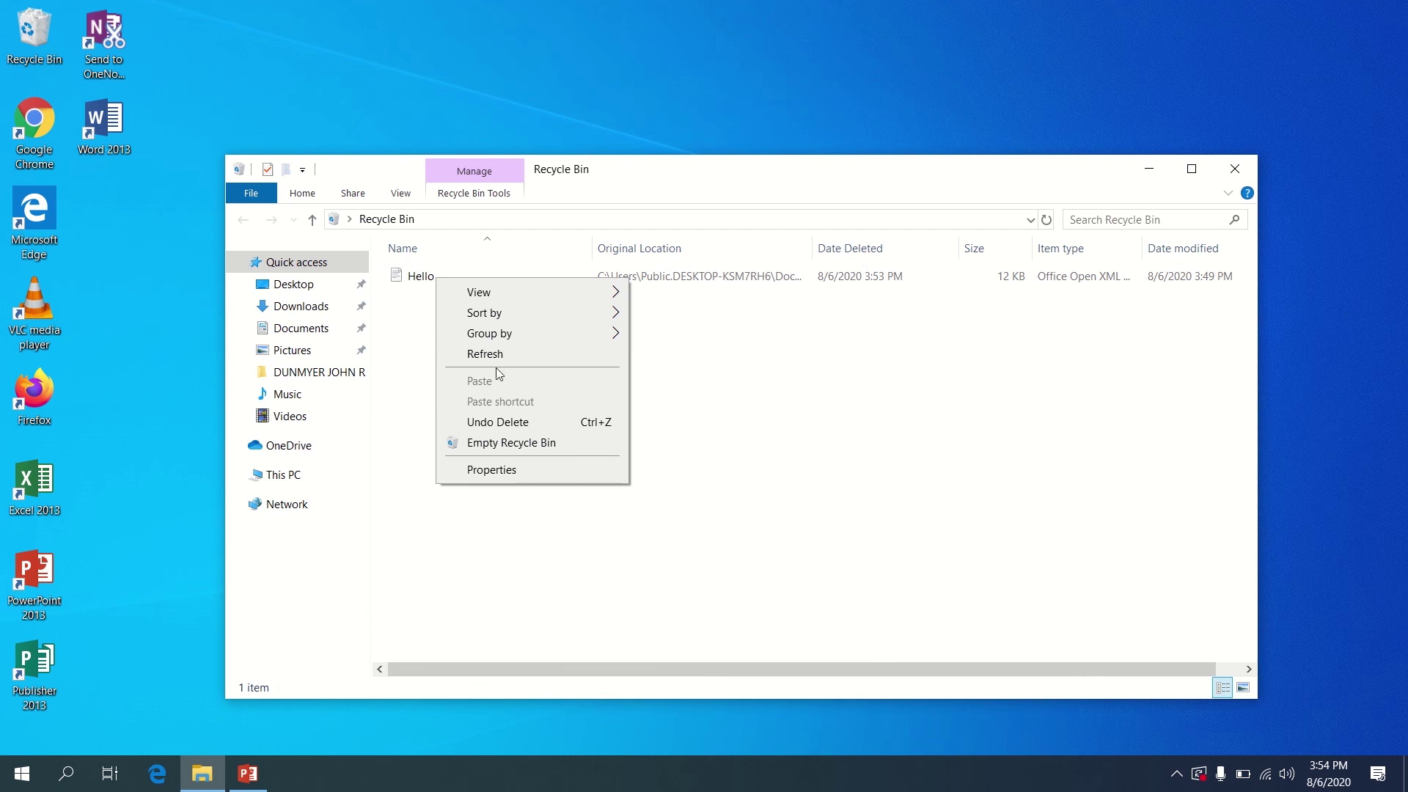
click(486, 444)
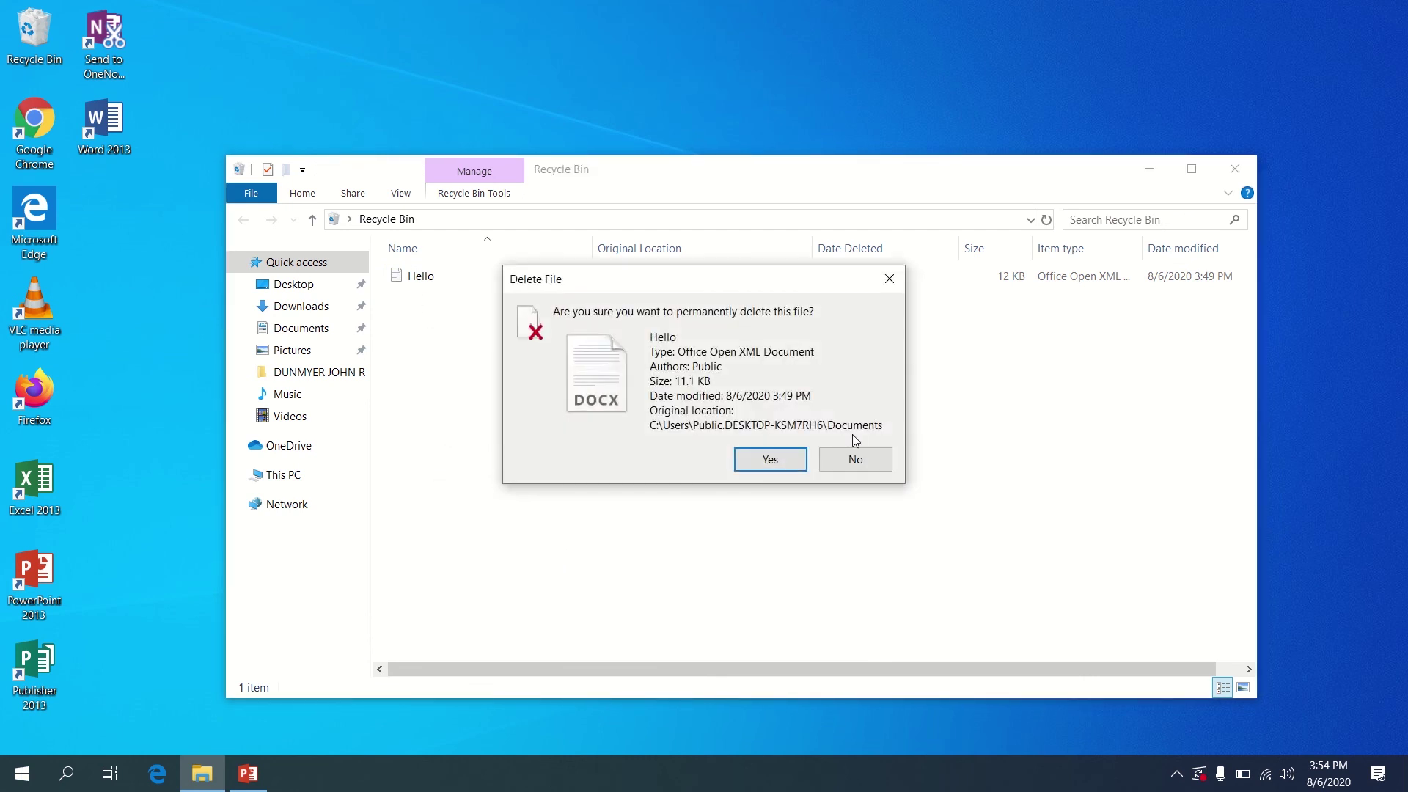
click(775, 465)
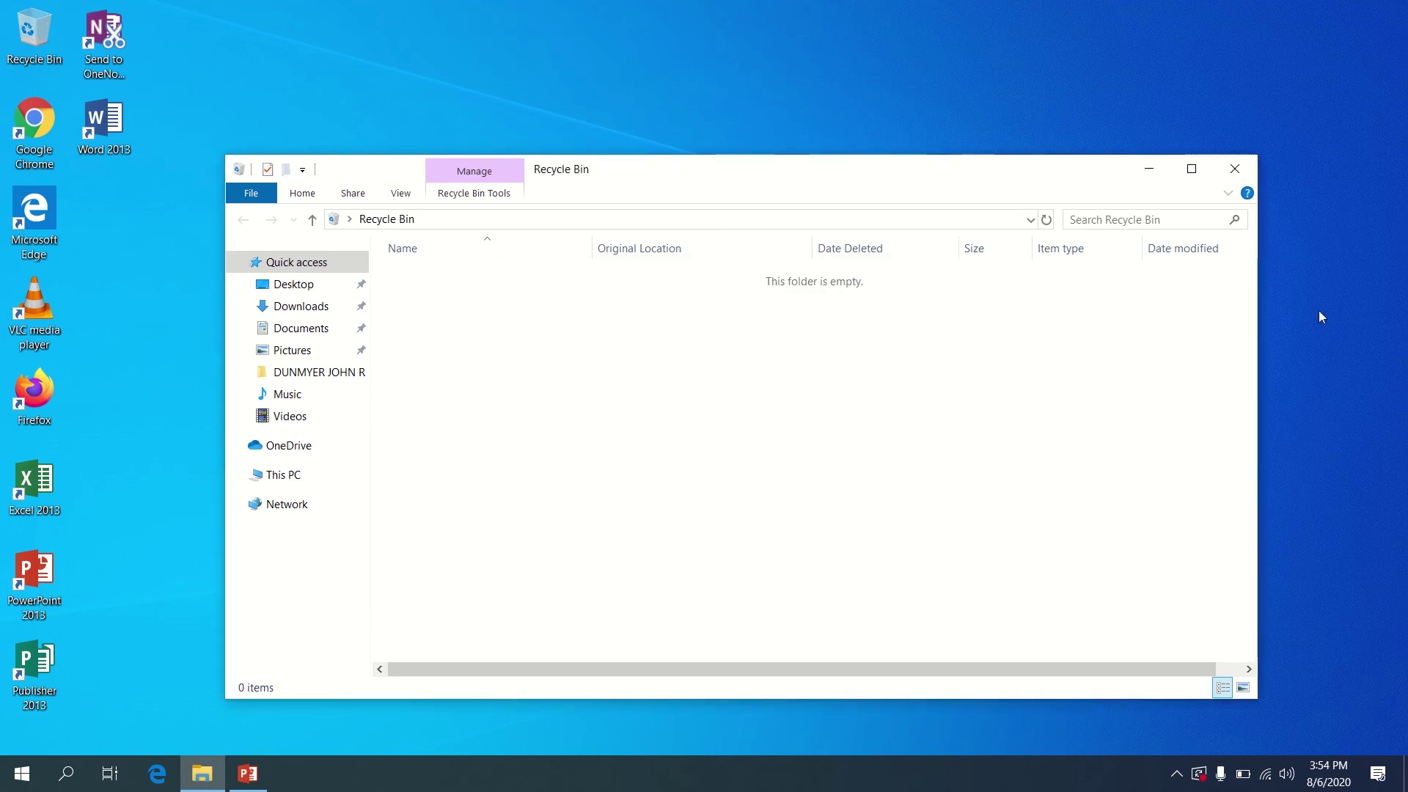
click(1241, 176)
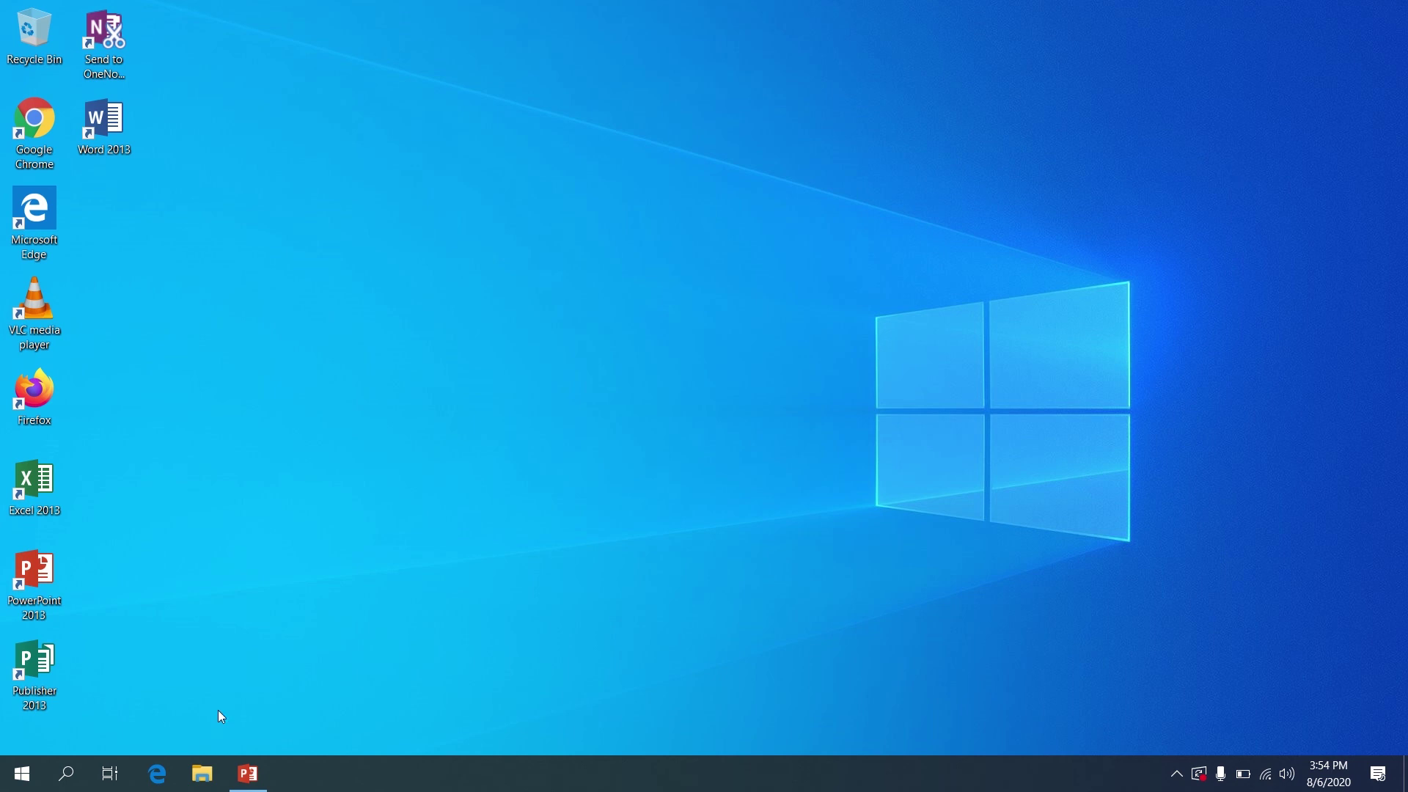
Launch File Explorer from the taskbar
click(210, 763)
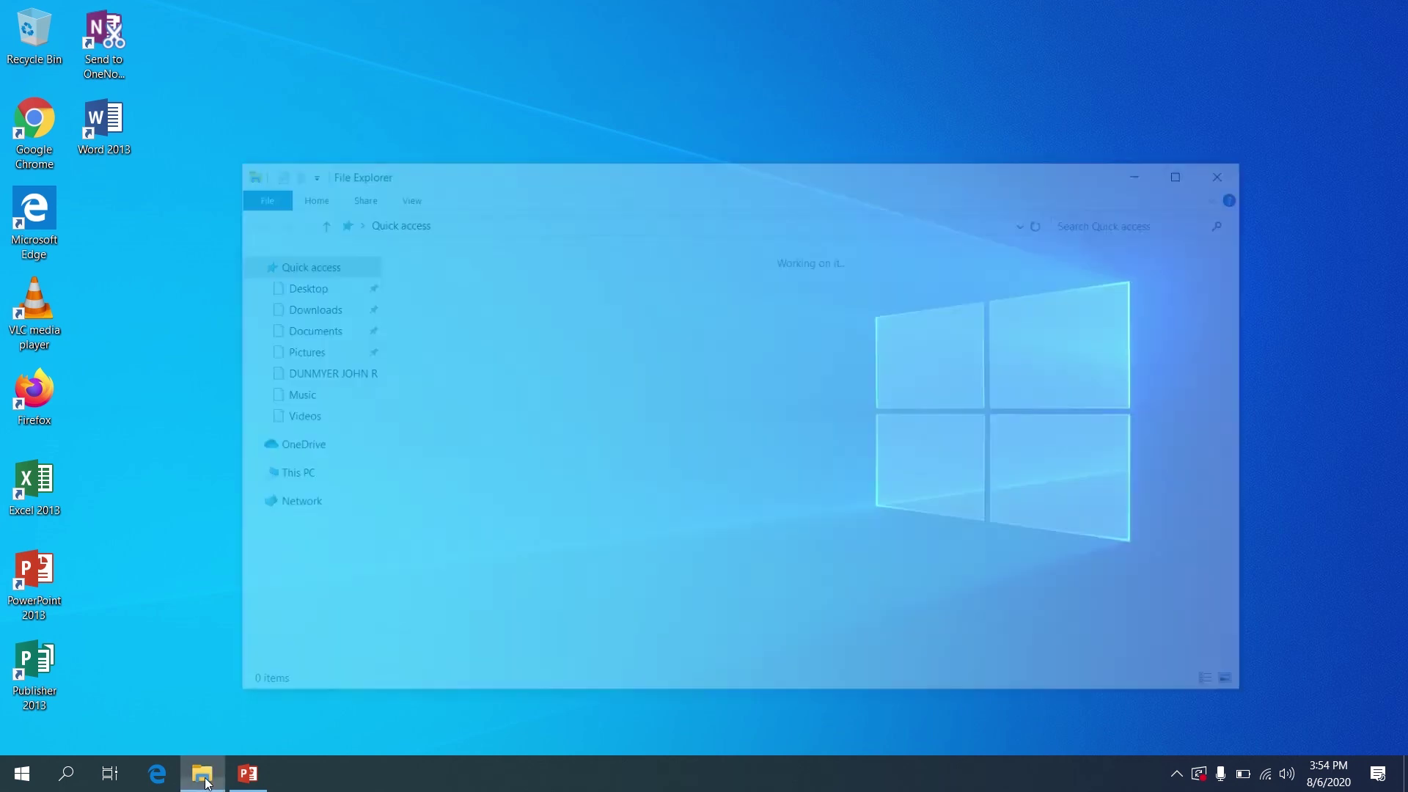
Bring File Explorer forward and expand This PC to list its drives
click(208, 772)
click(206, 782)
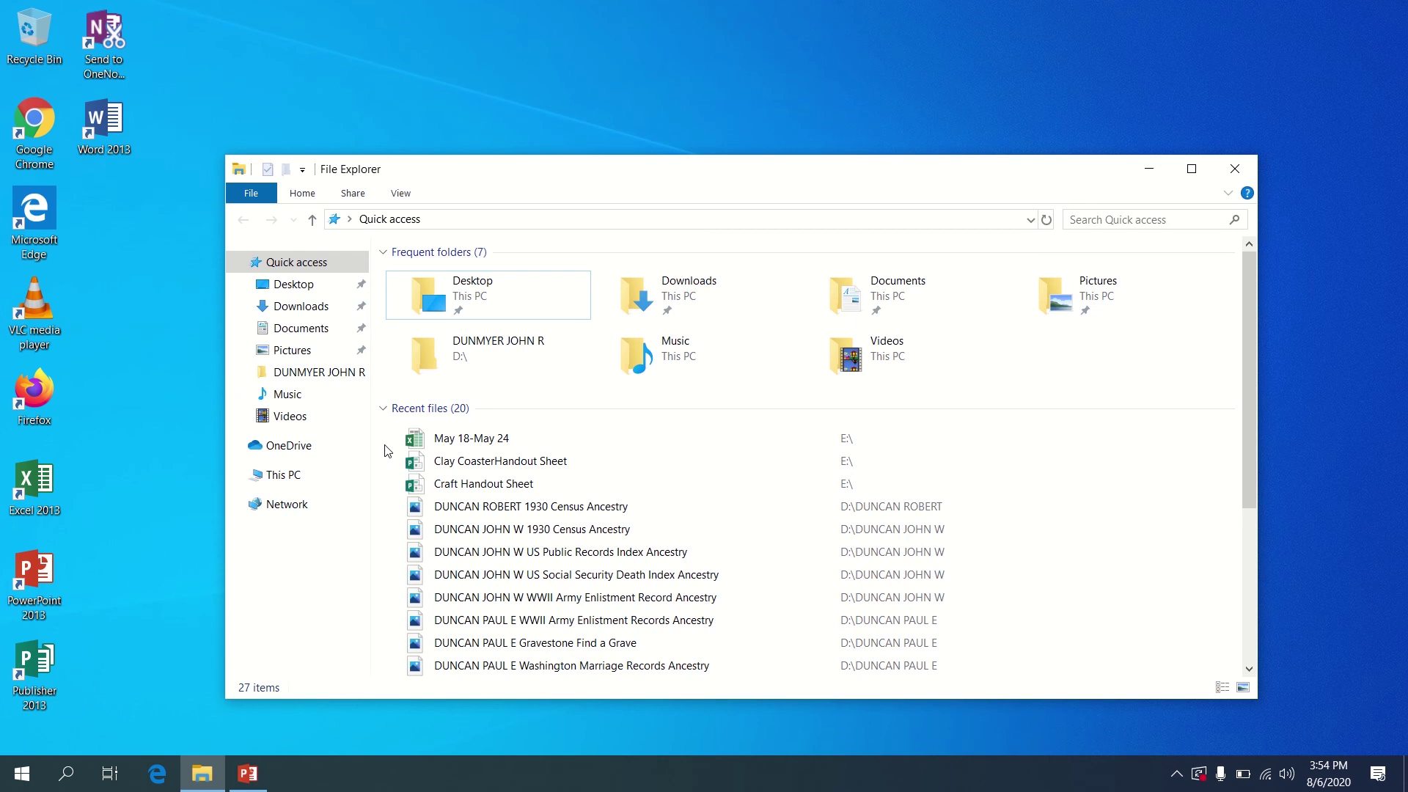
click(237, 475)
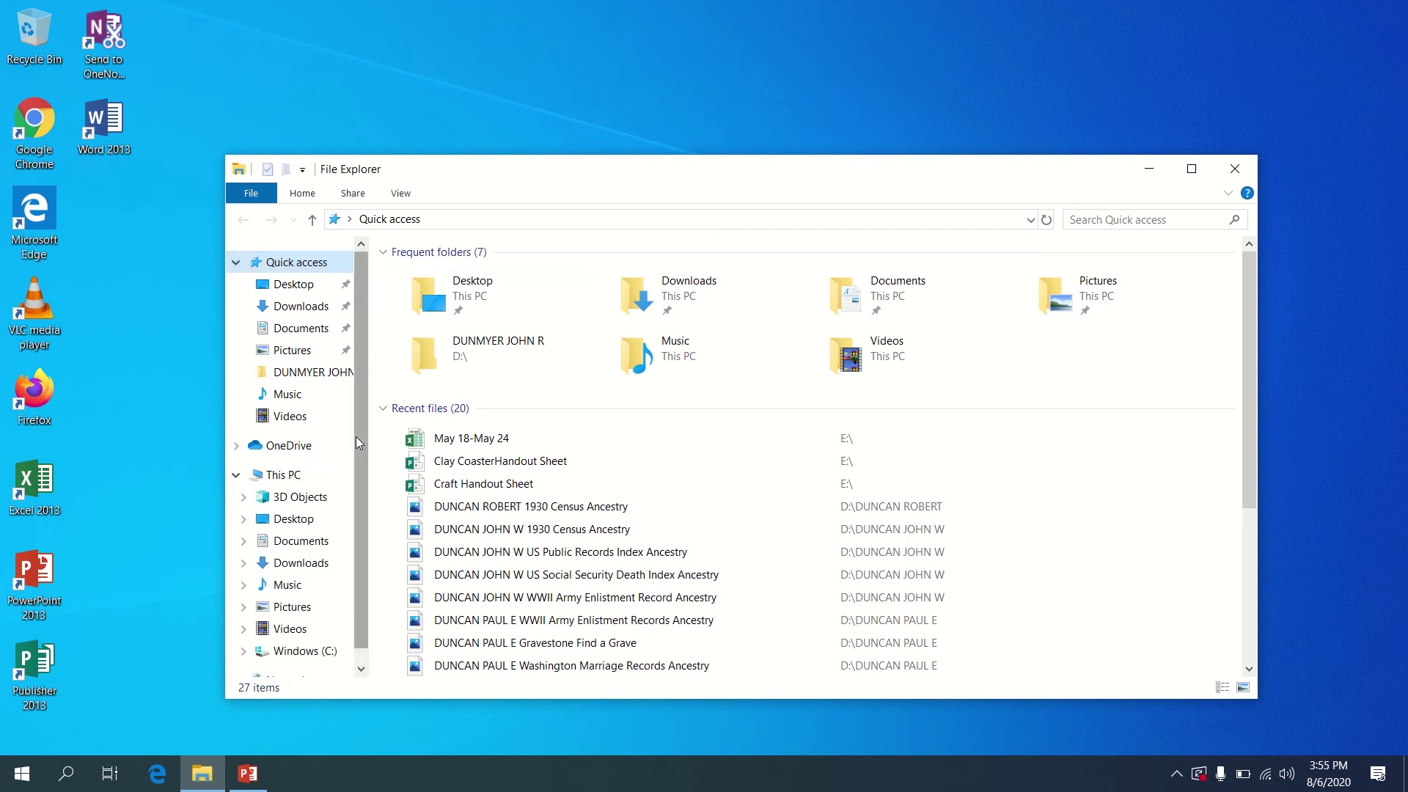
scroll(355, 437, down, 1)
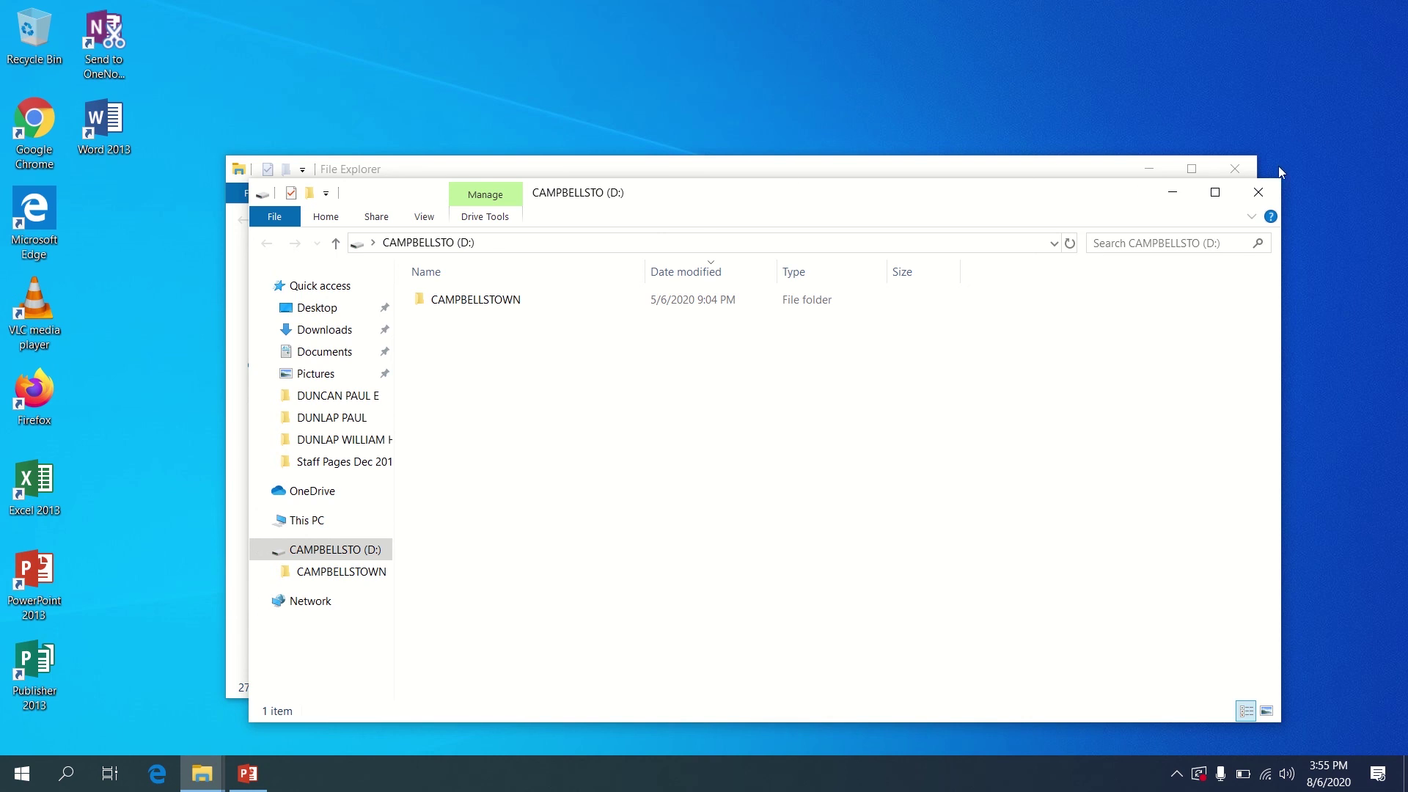
Close the extra drive window and open the CAMPBELLSTOWN folder showing its 24 files
click(1259, 193)
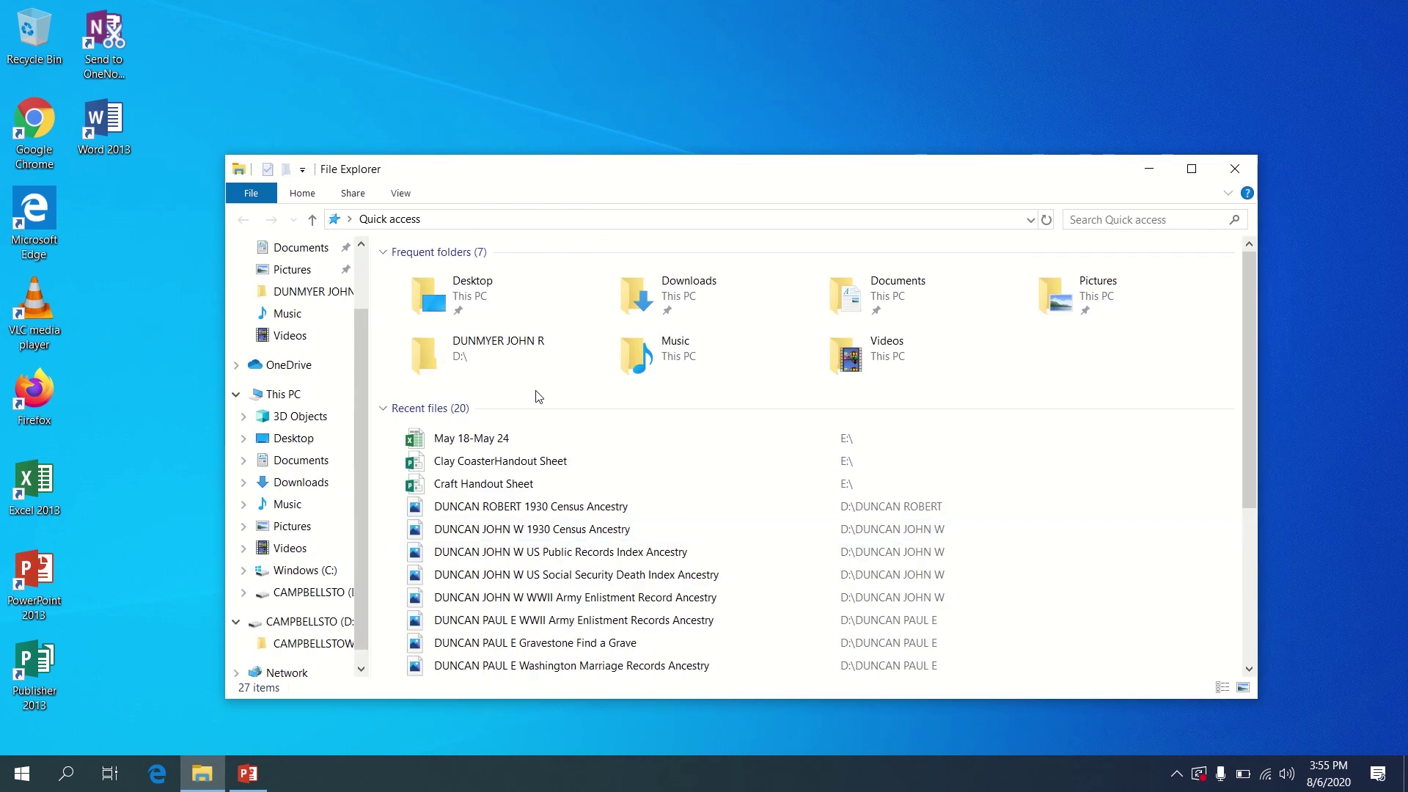
scroll(369, 448, down, 1)
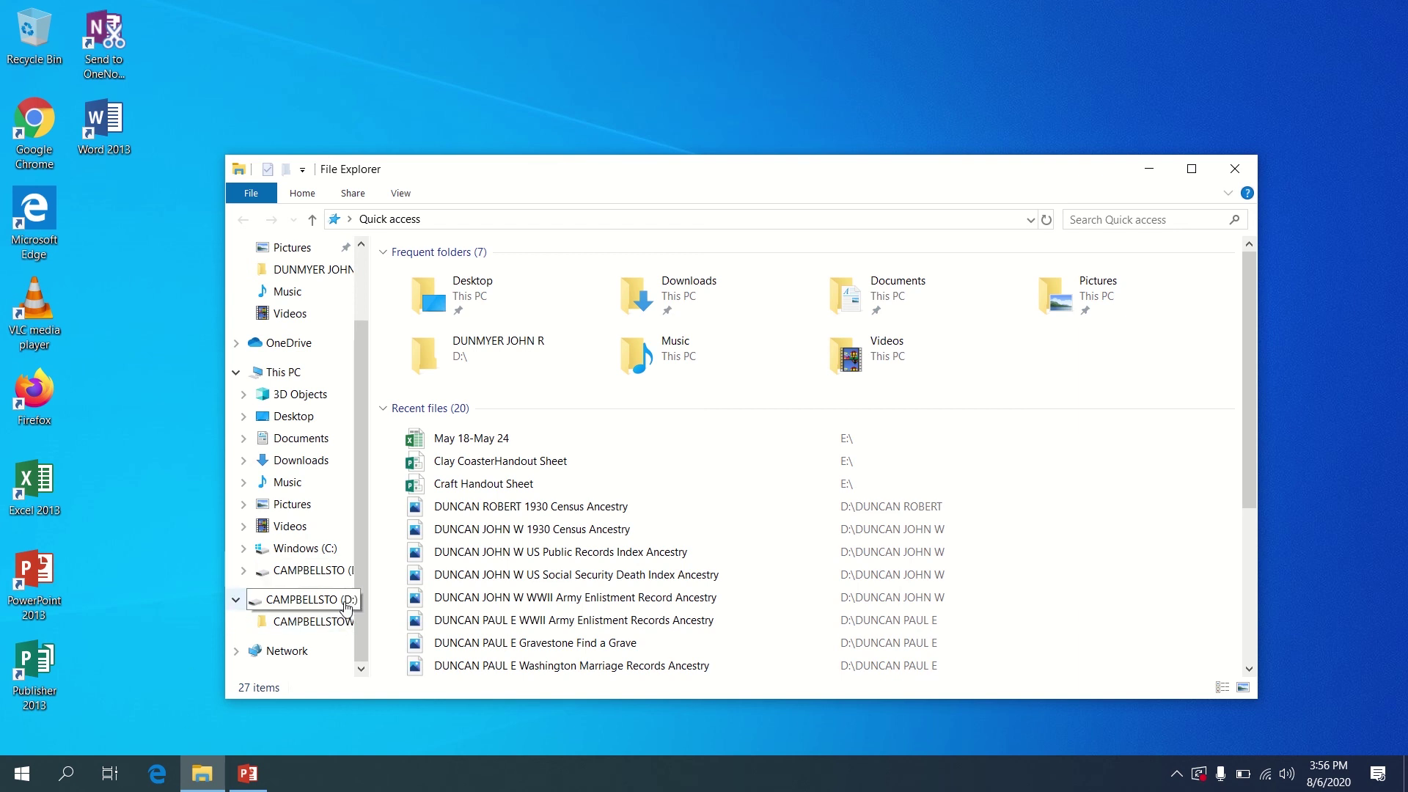
click(331, 633)
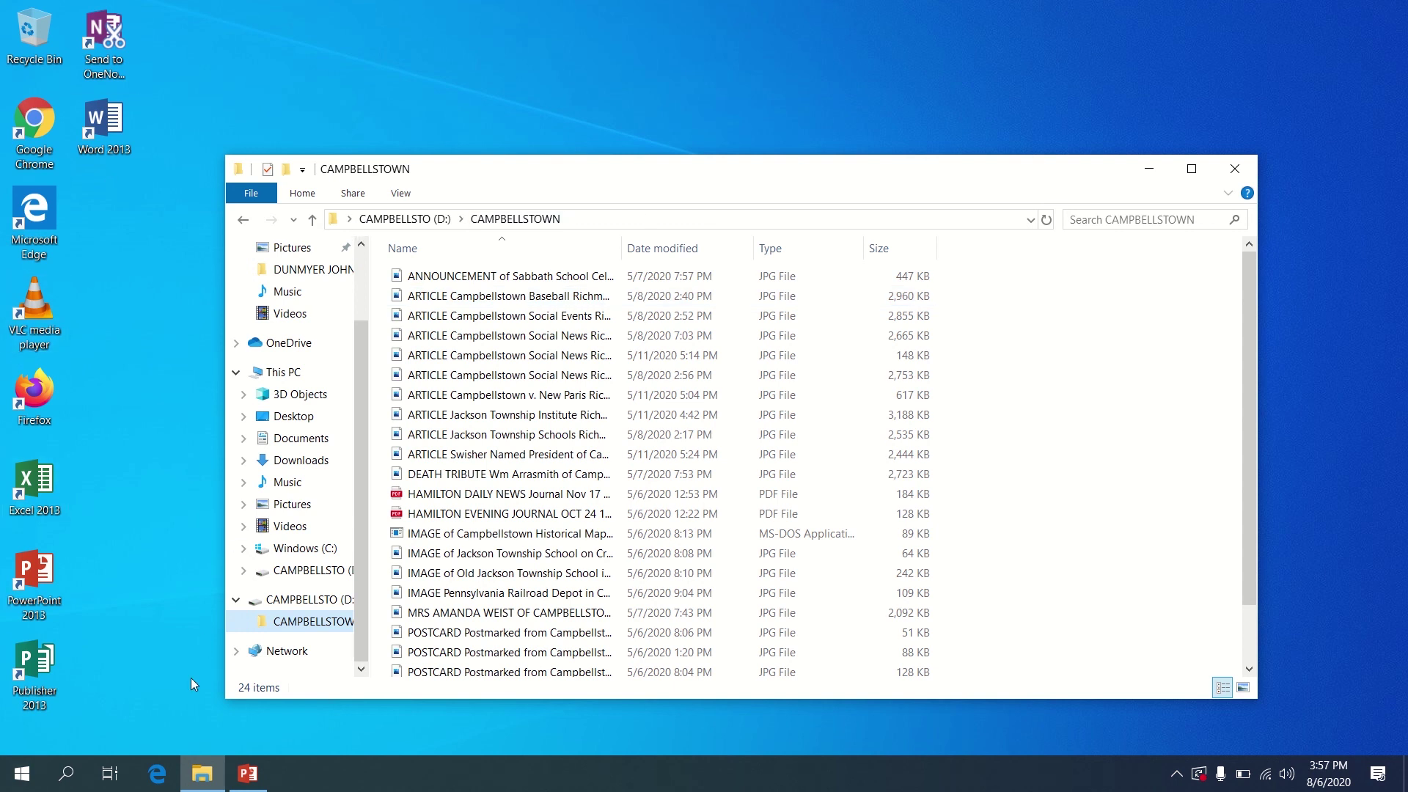
click(158, 776)
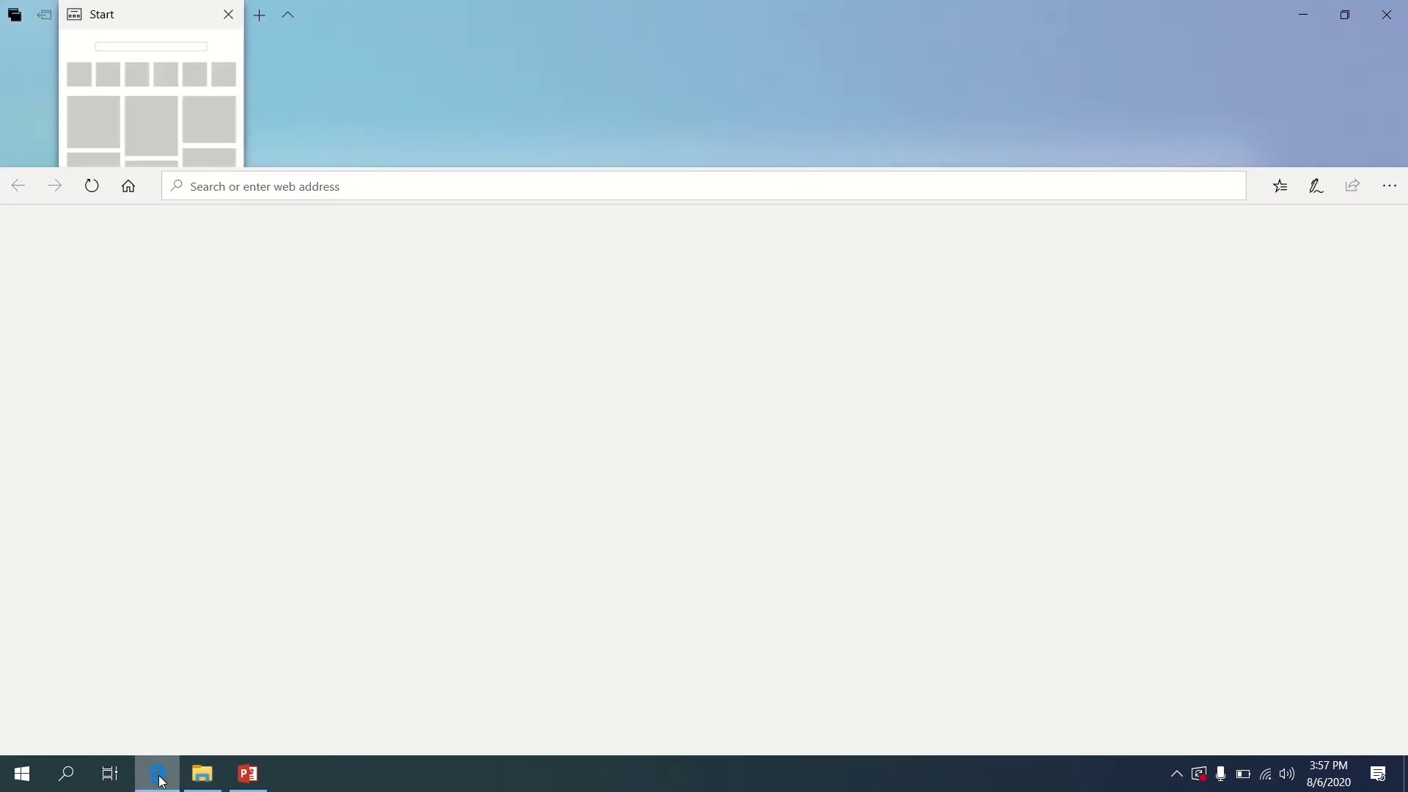
Search 'ionos mail' in Edge and go to the IONOS webmail login page
click(265, 189)
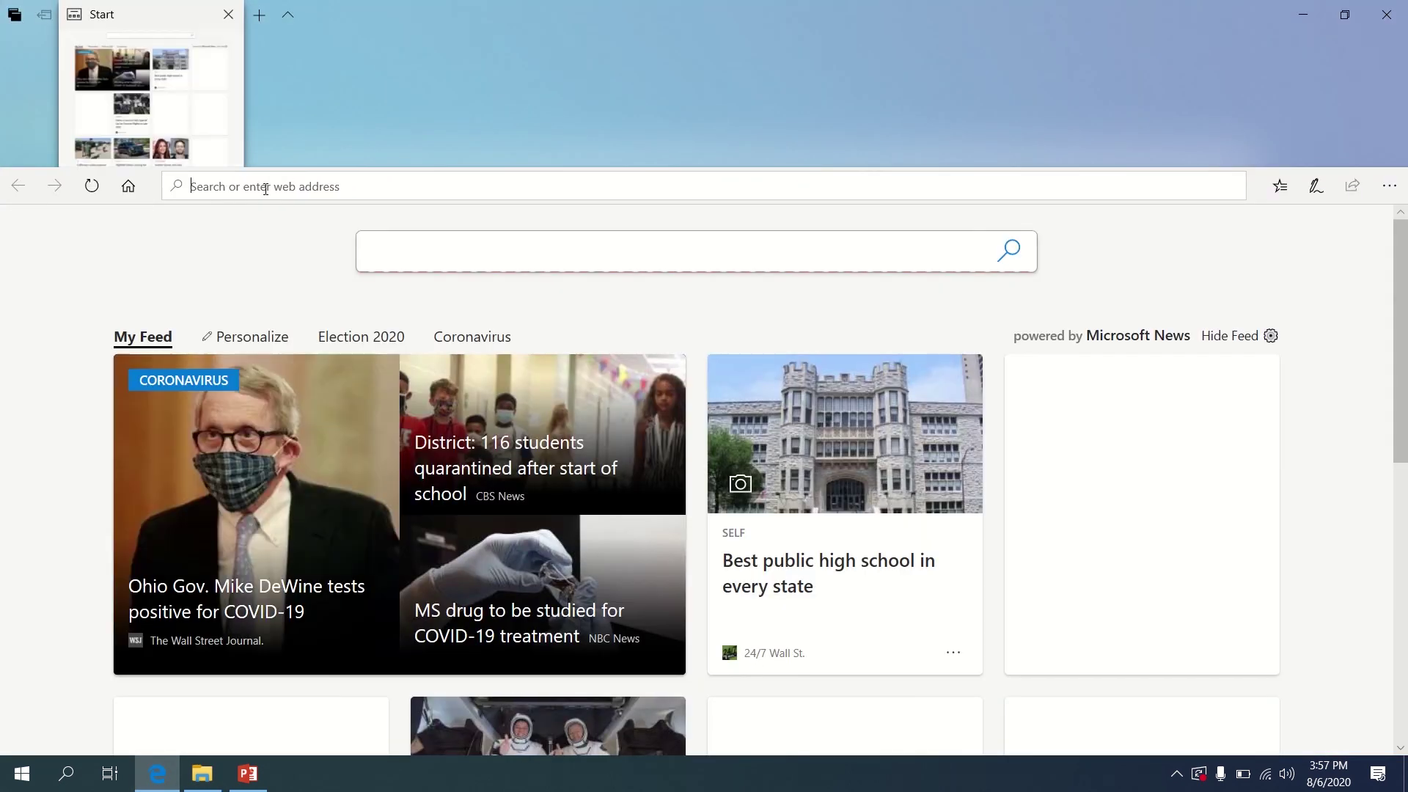
text(ionos mail)
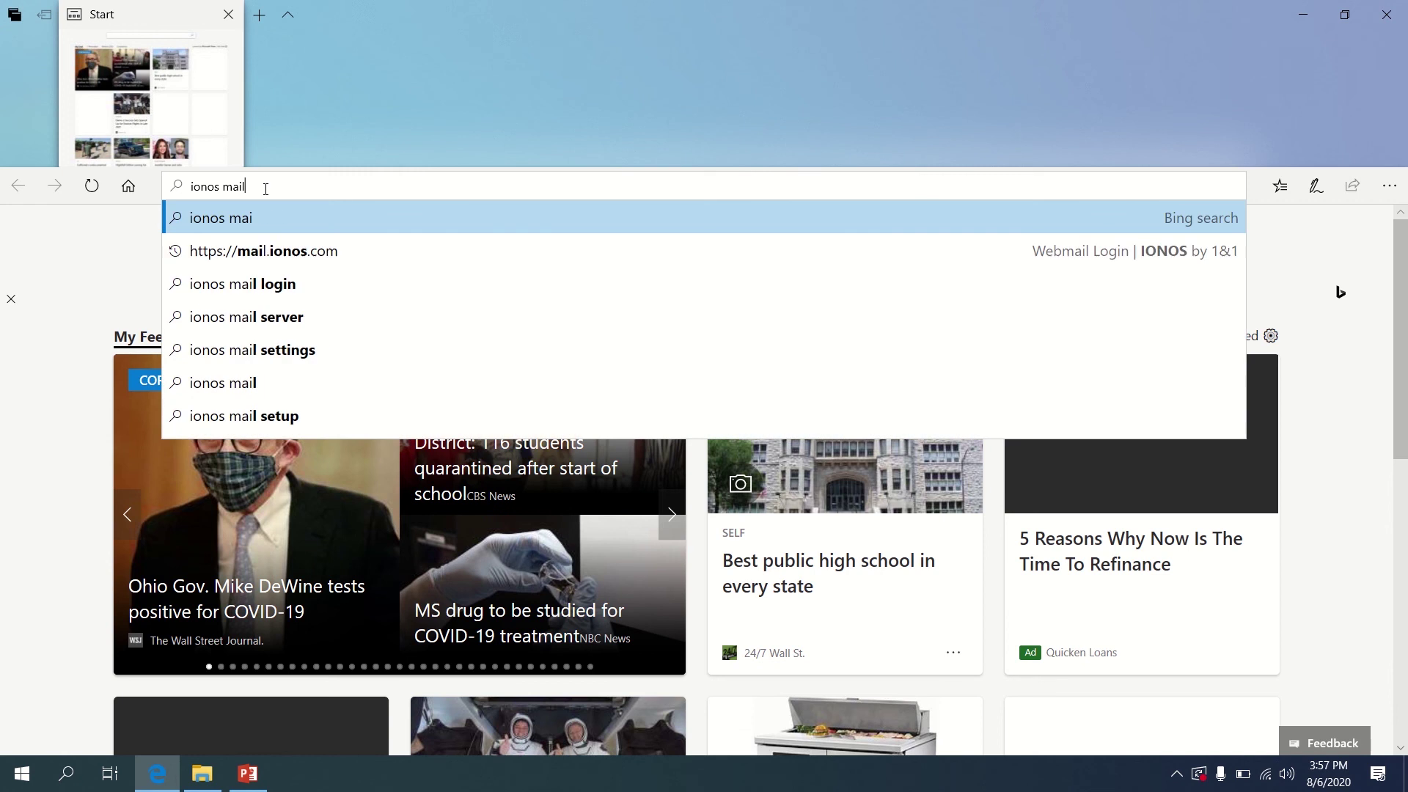
click(278, 251)
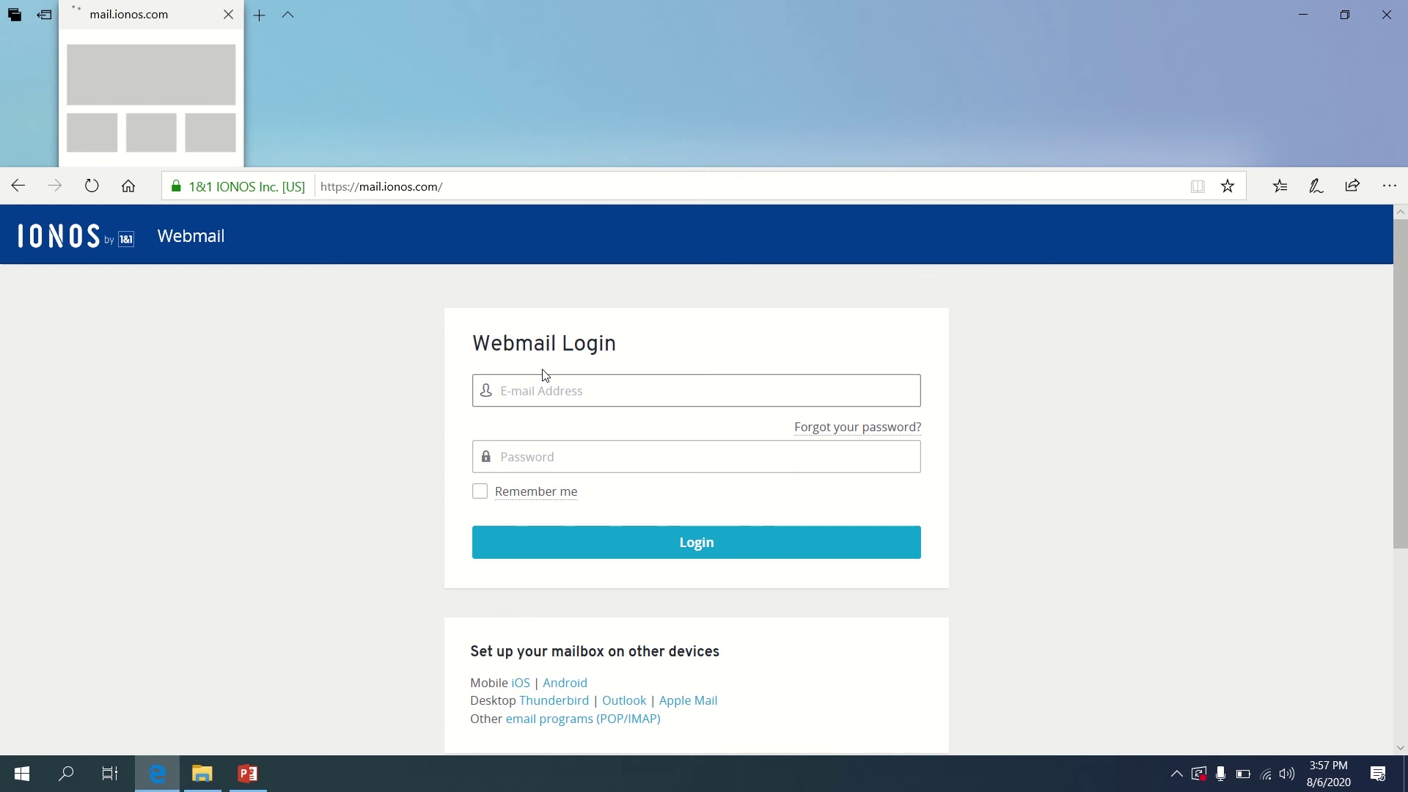
Log in with the library account's e-mail address and password
click(541, 394)
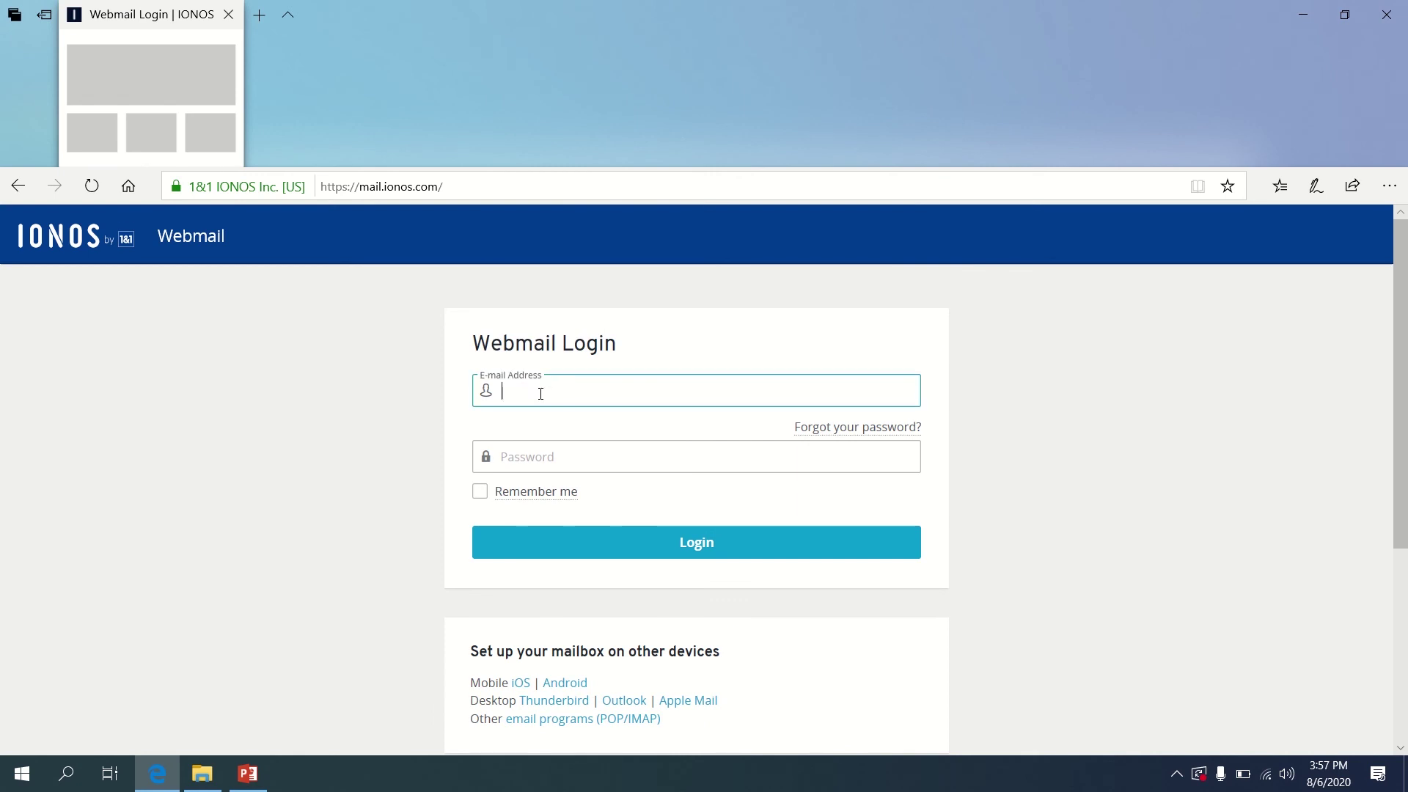
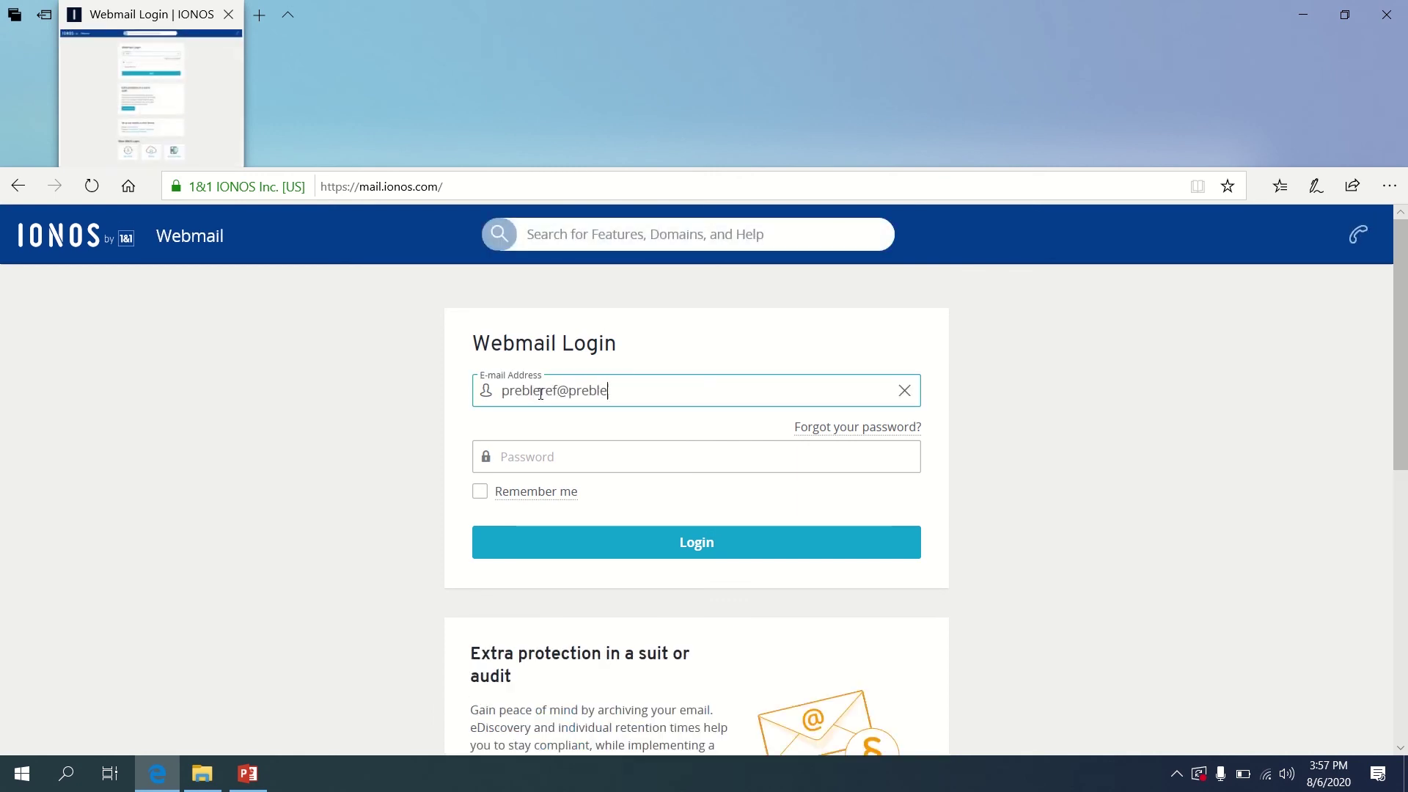
click(540, 454)
text(••••)
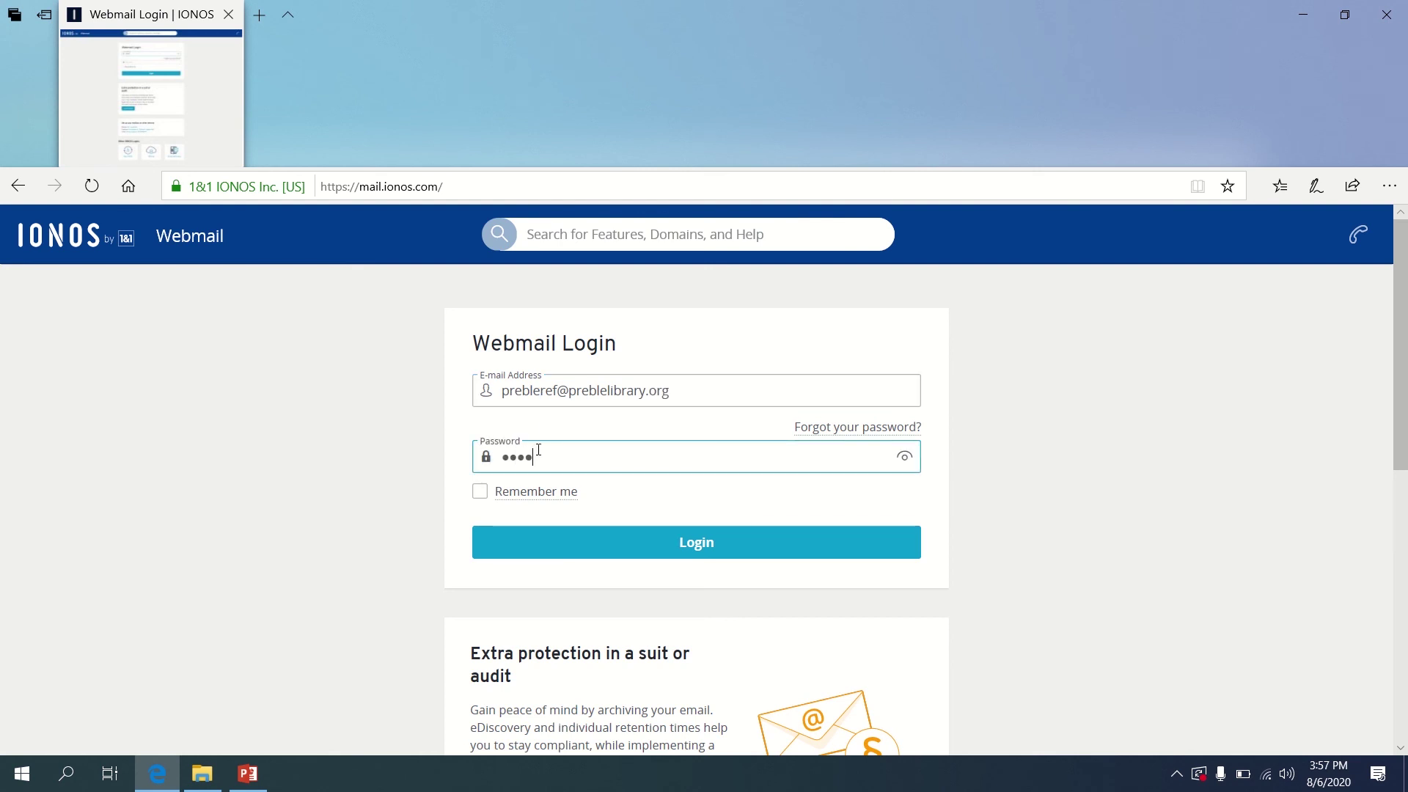
text(••••••)
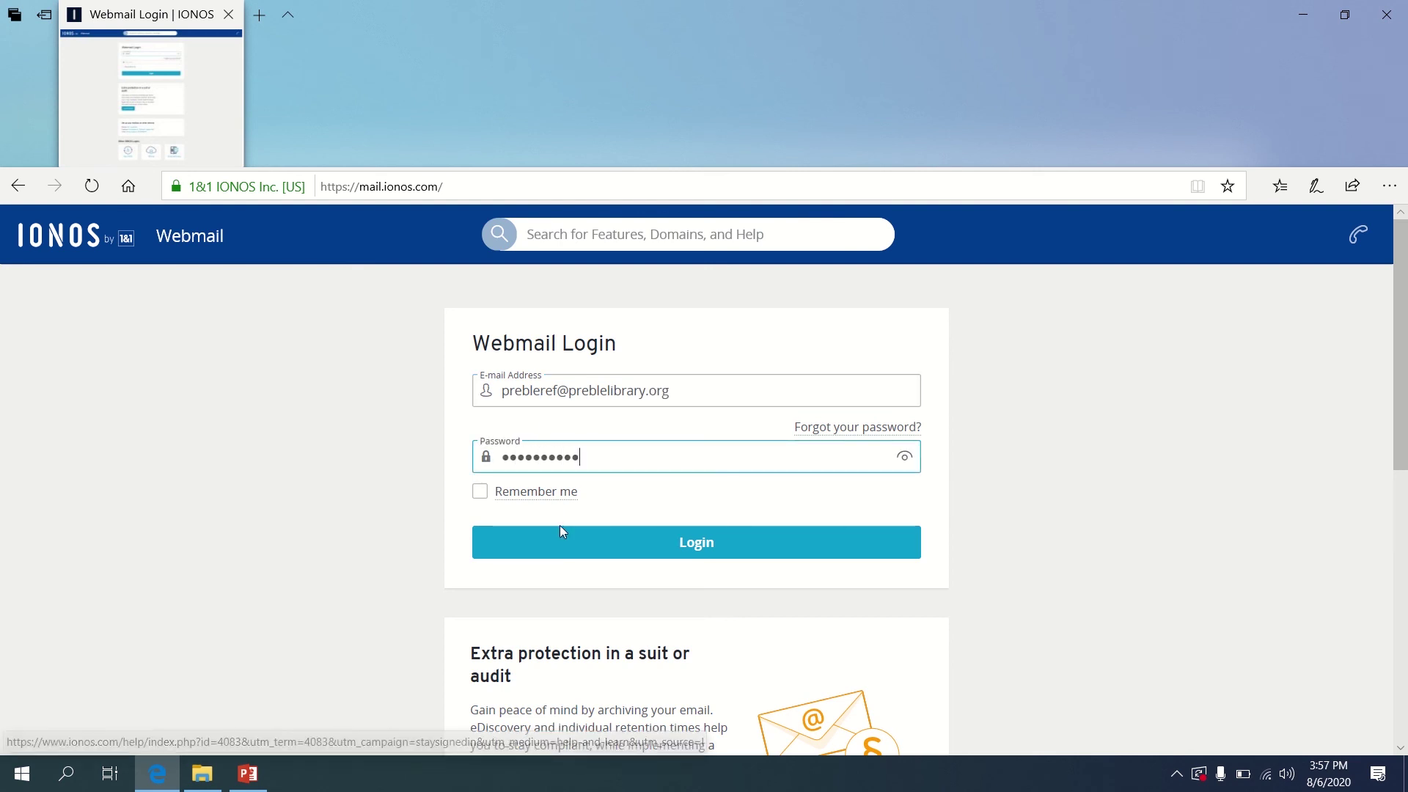
click(560, 531)
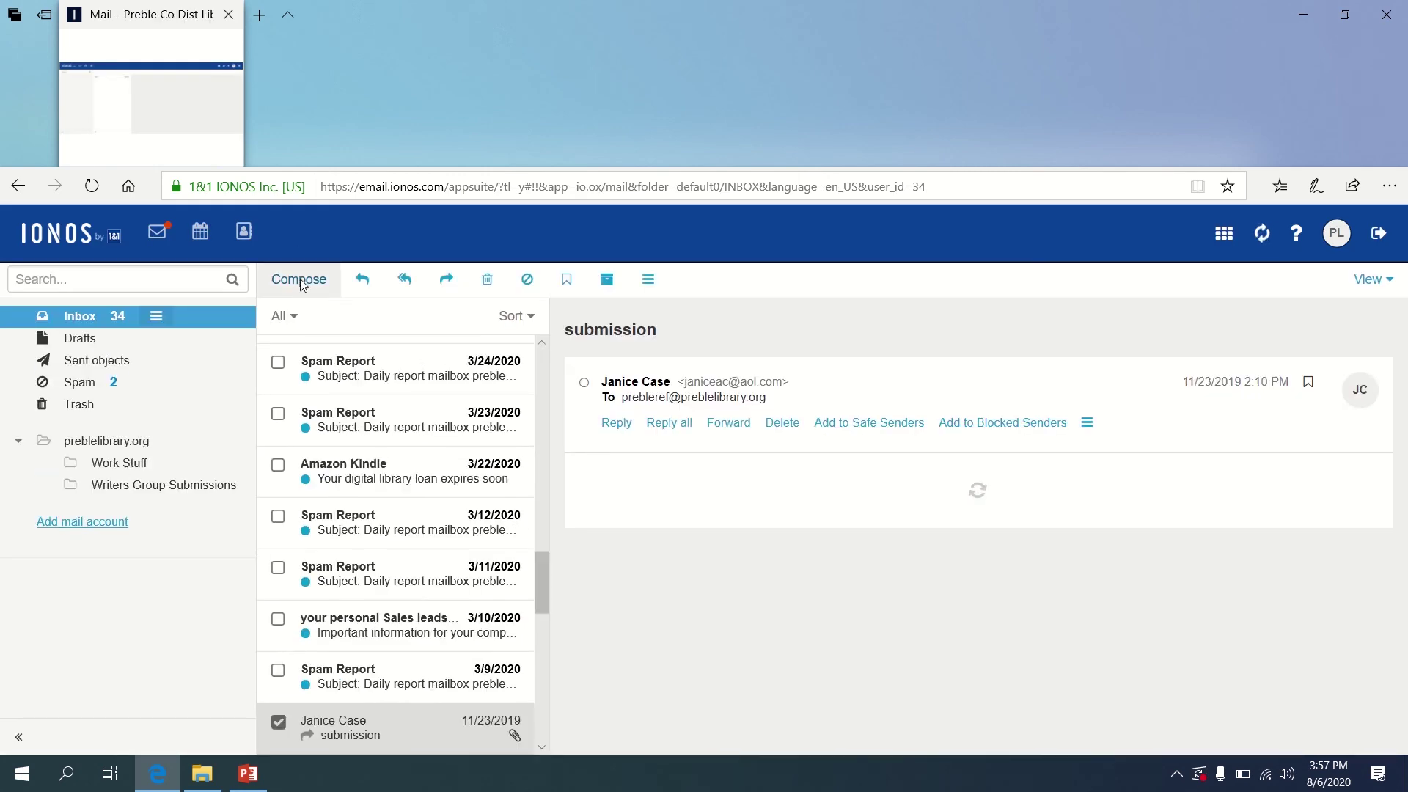
Compose a new email and bring up the attachment file chooser
click(300, 282)
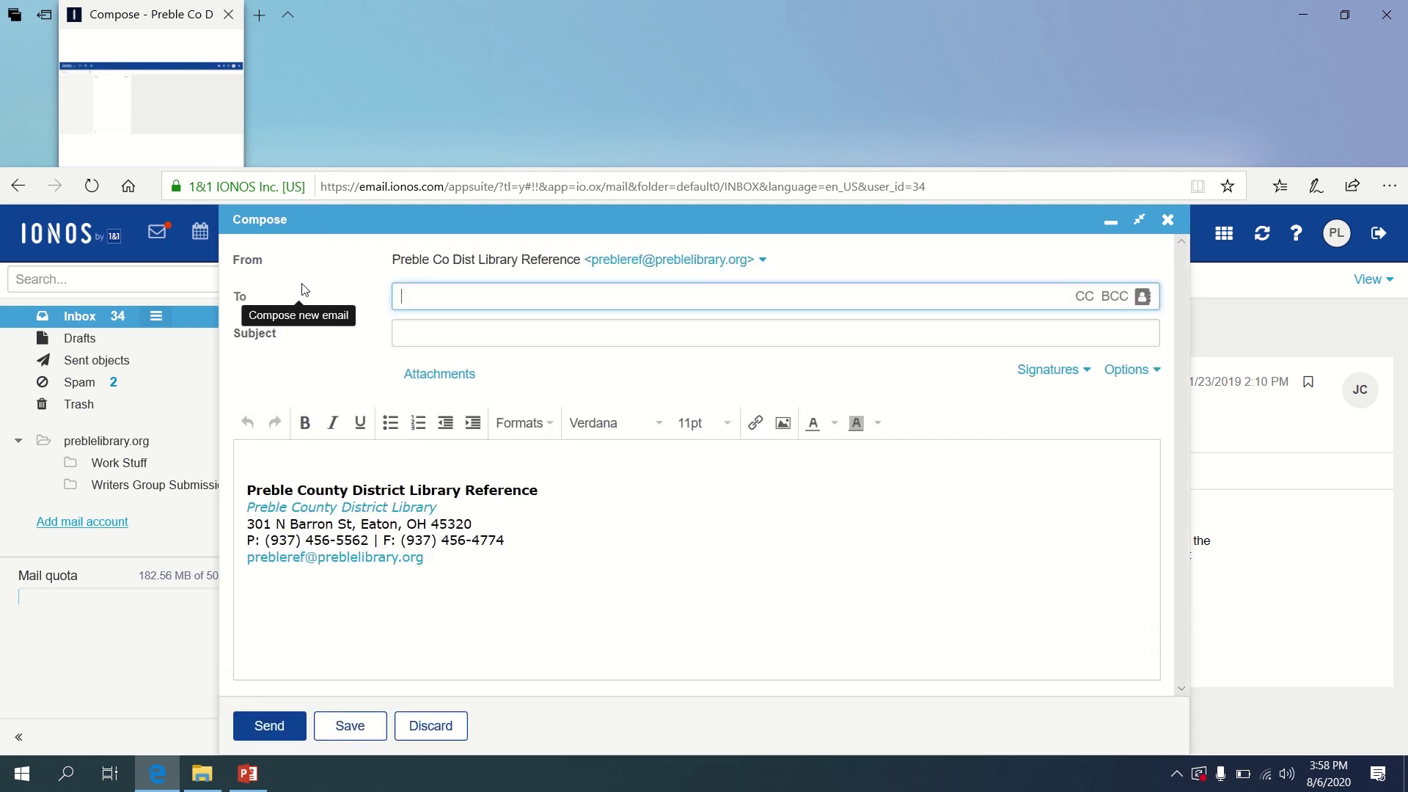
click(439, 375)
click(438, 378)
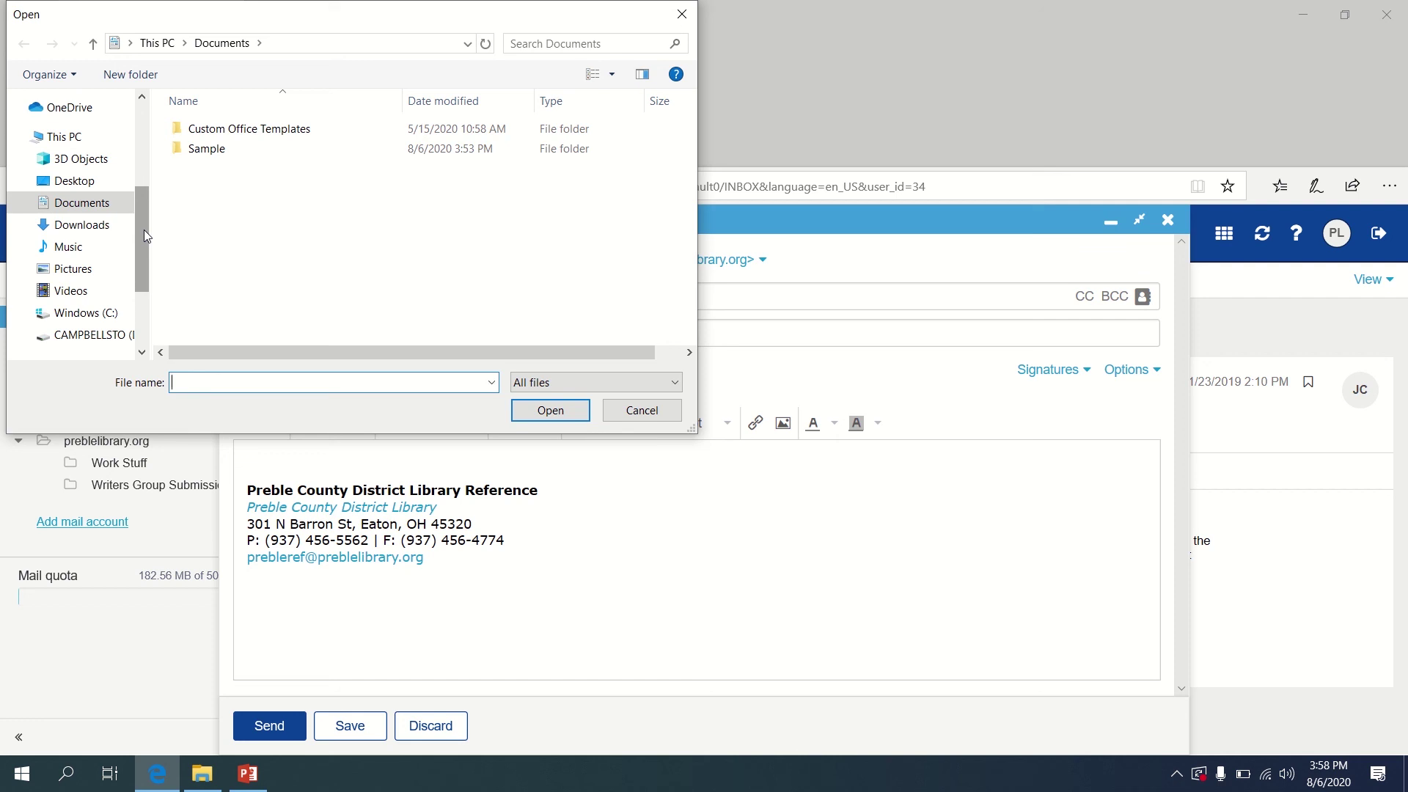
Browse to CAMPBELLSTO (D:) > CAMPBELLSTOWN and attach the 148 KB article image
drag(144, 235, 169, 272)
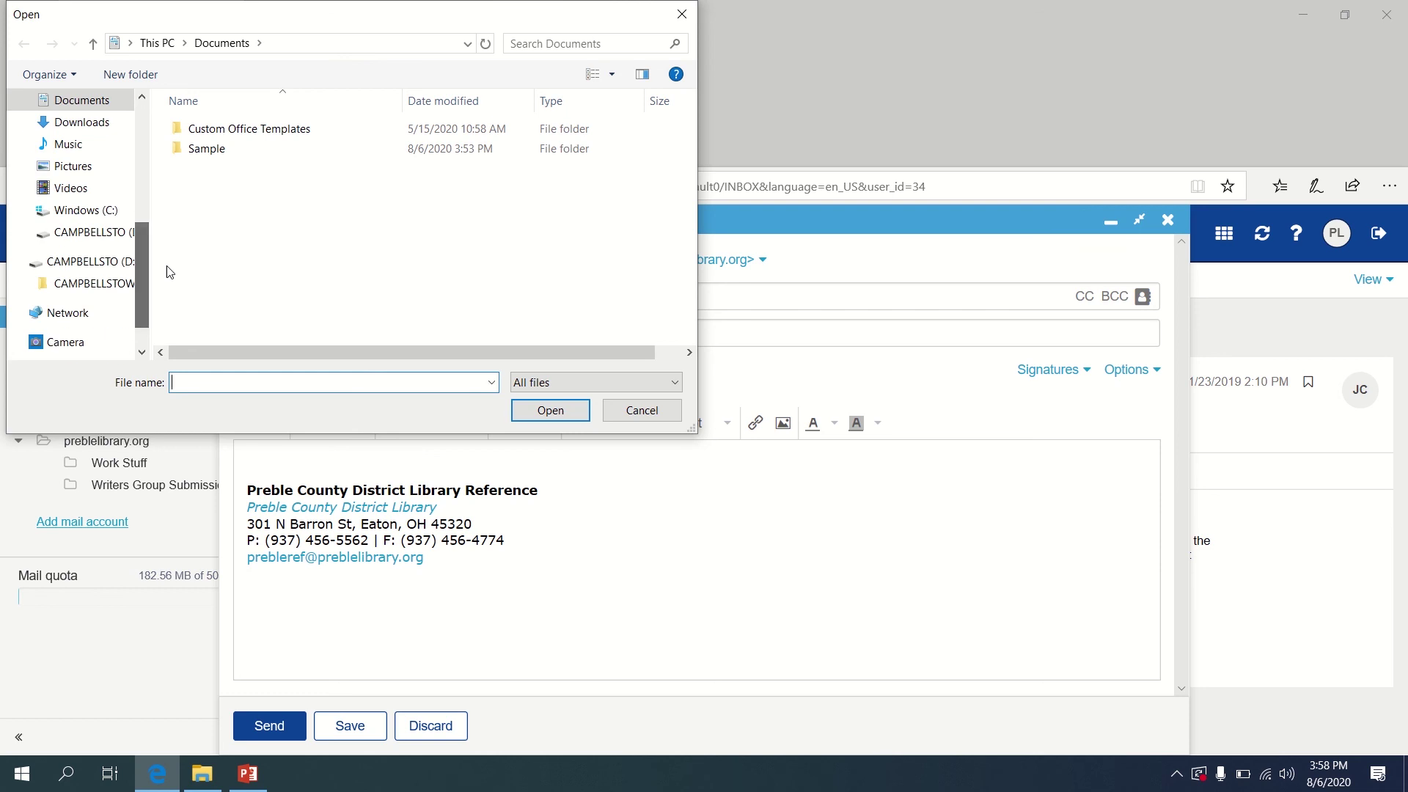
click(107, 268)
double_click(232, 130)
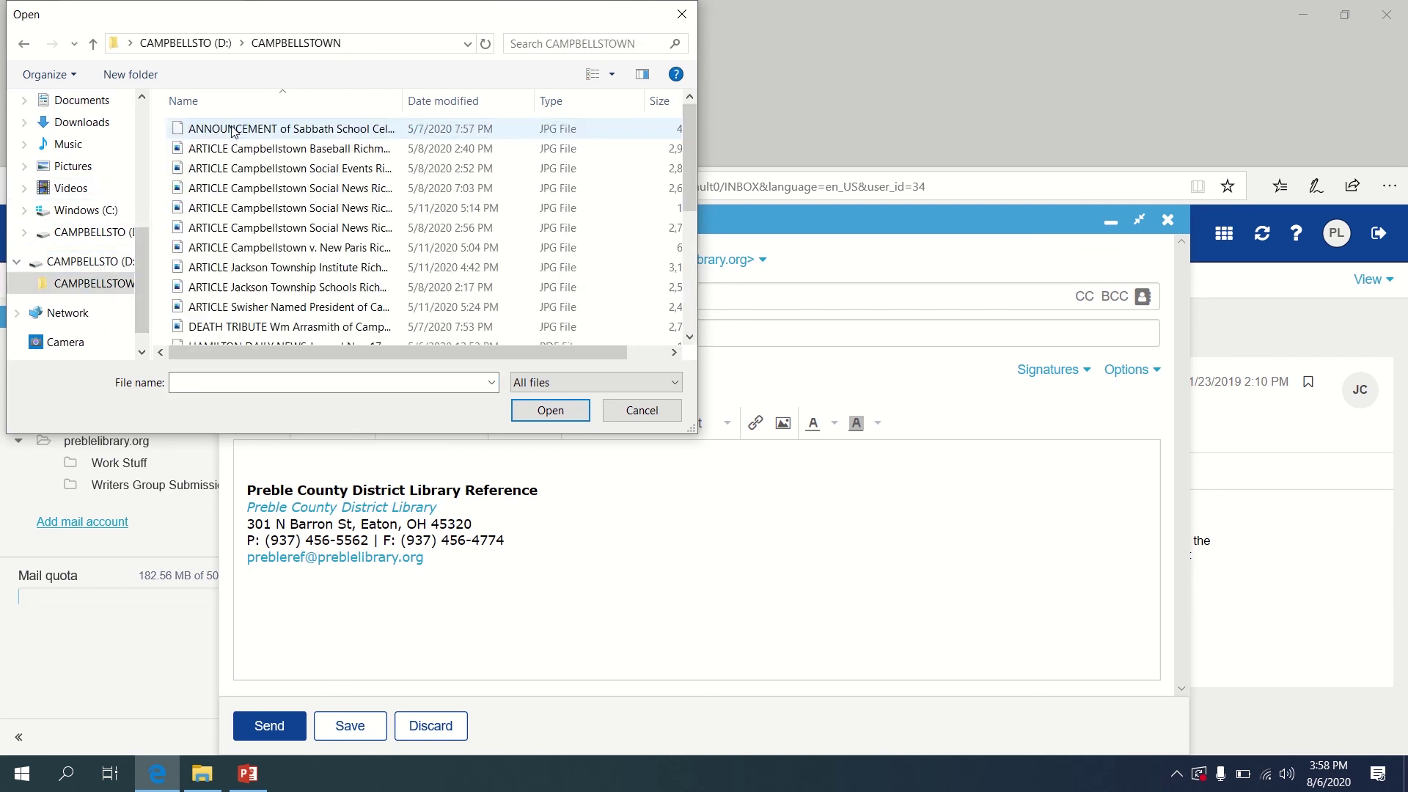
double_click(283, 210)
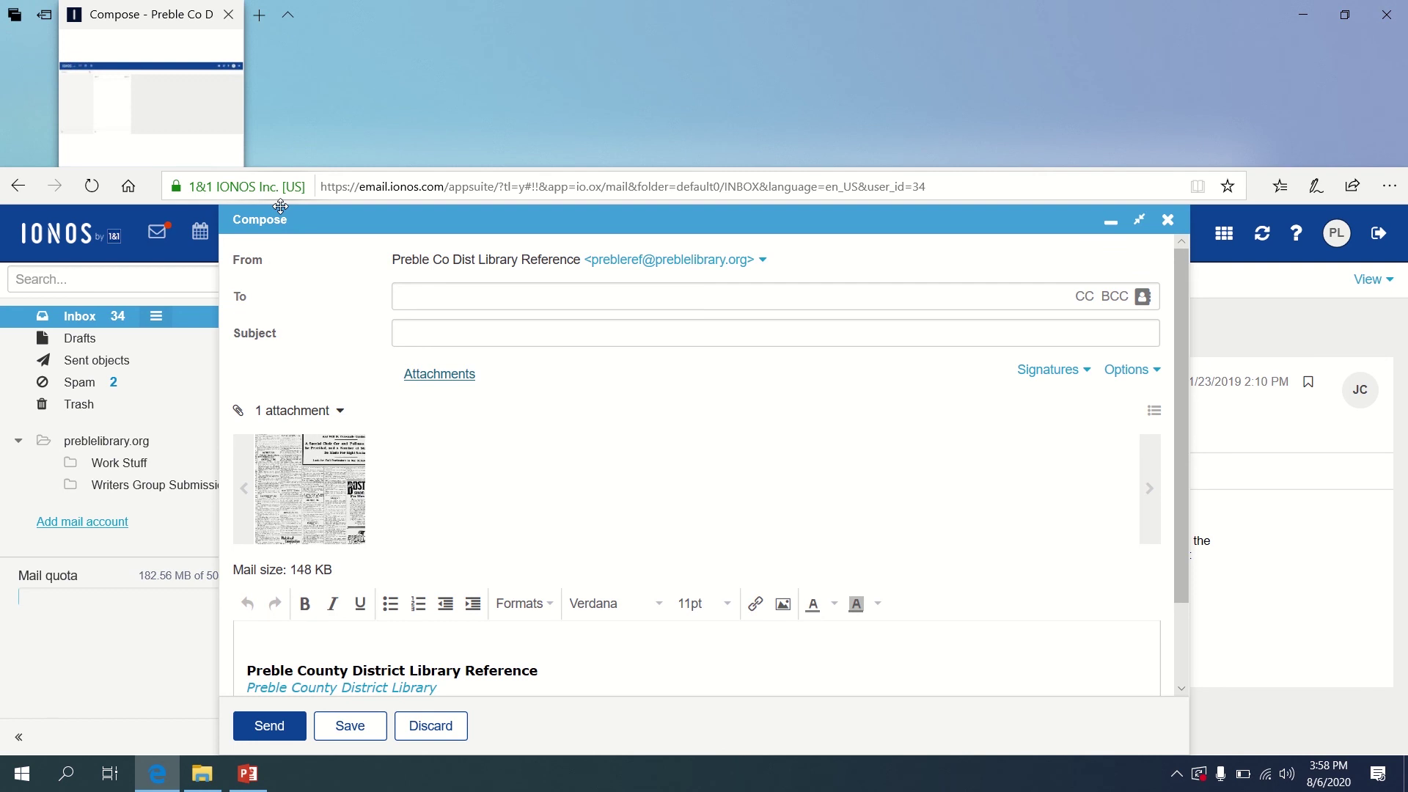
Discard the draft with its attachment, confirm, and sign out of webmail
click(424, 728)
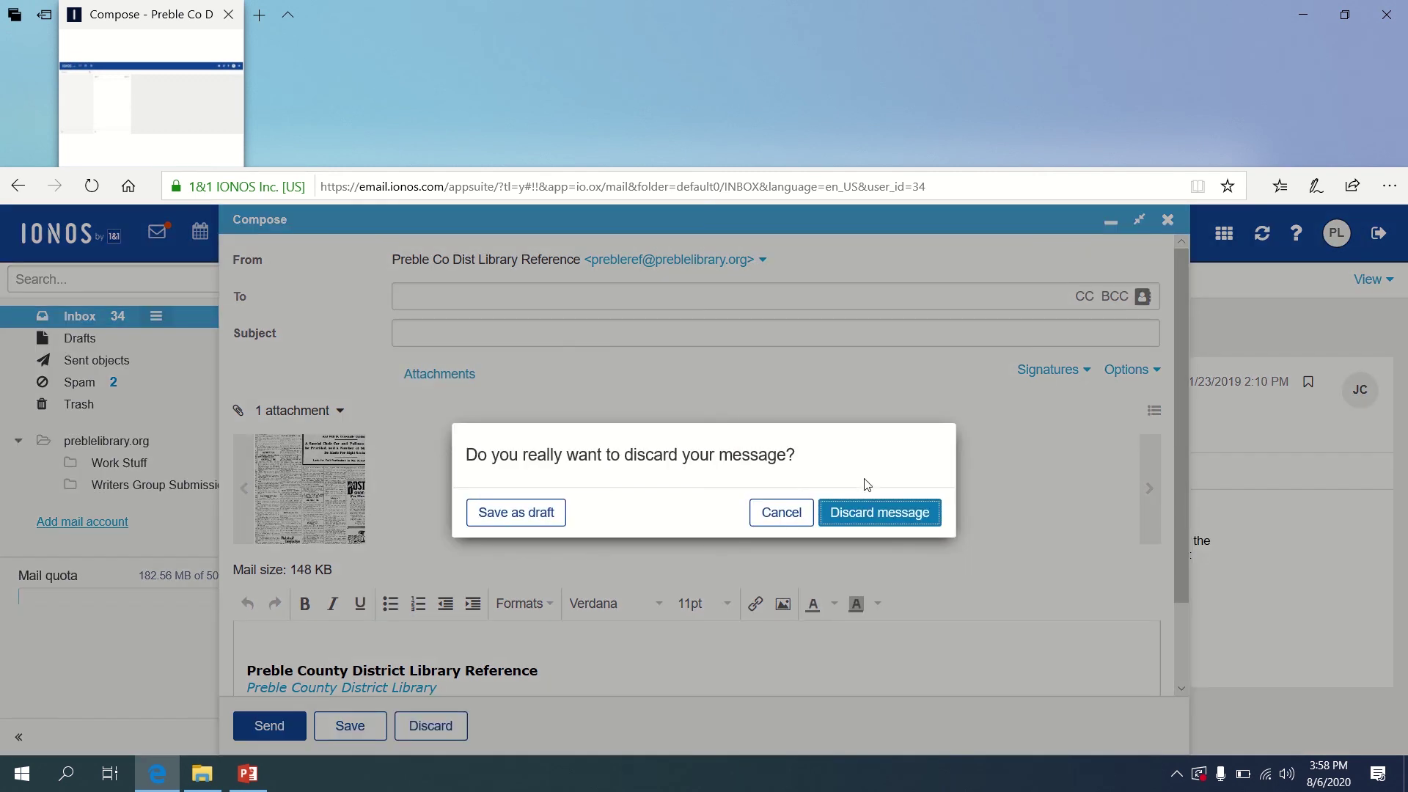
click(869, 515)
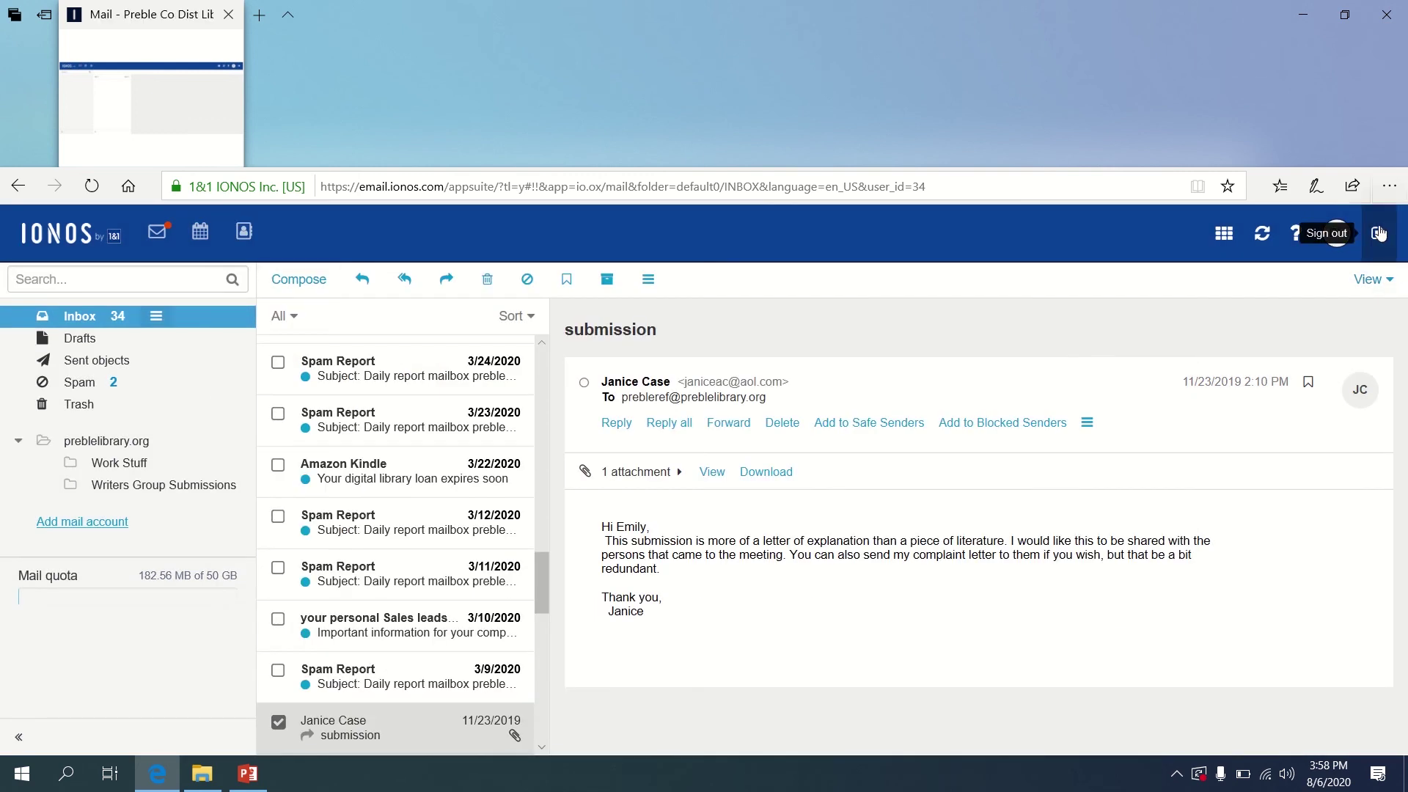
click(1379, 234)
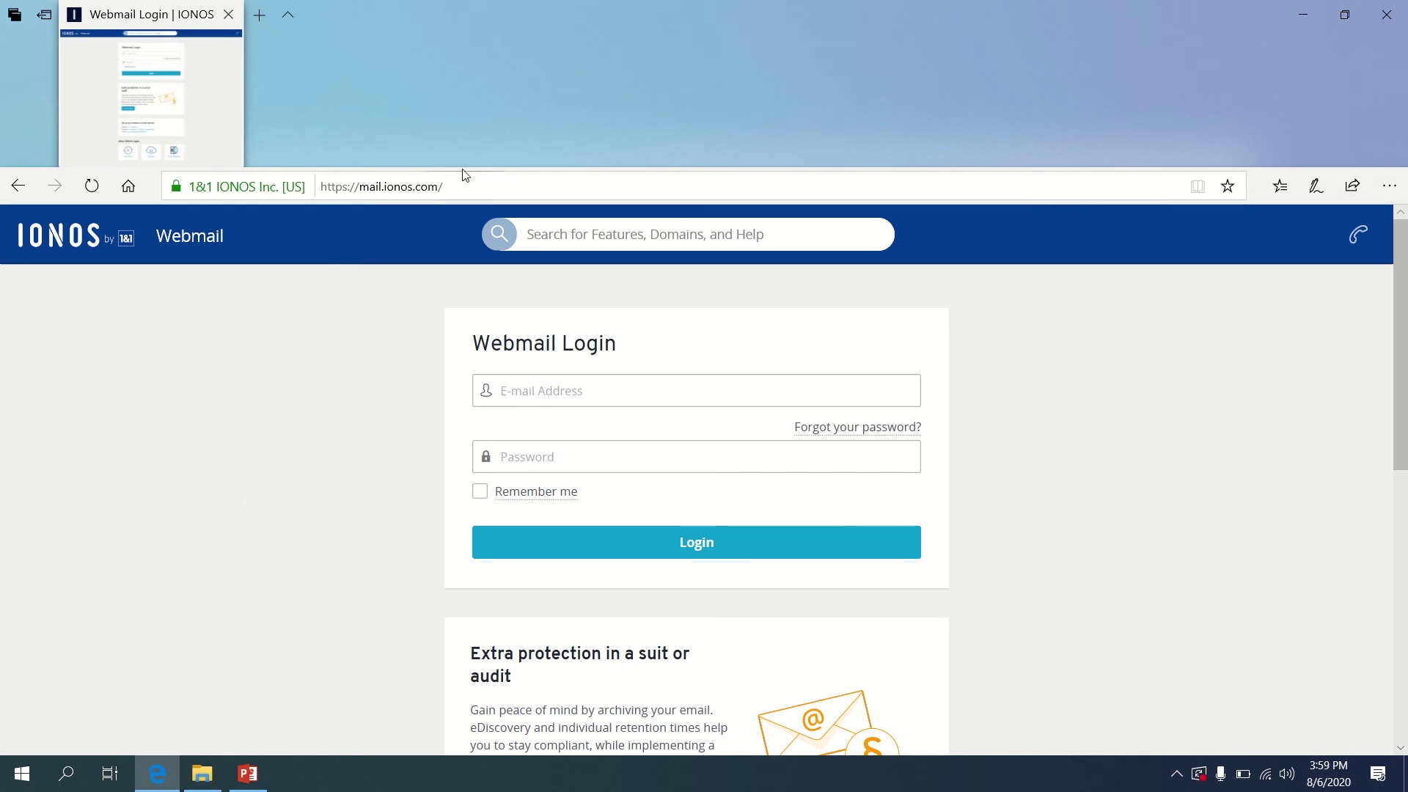
Bing-search 'google images' and open the Google Images site from the results
click(461, 188)
text(google)
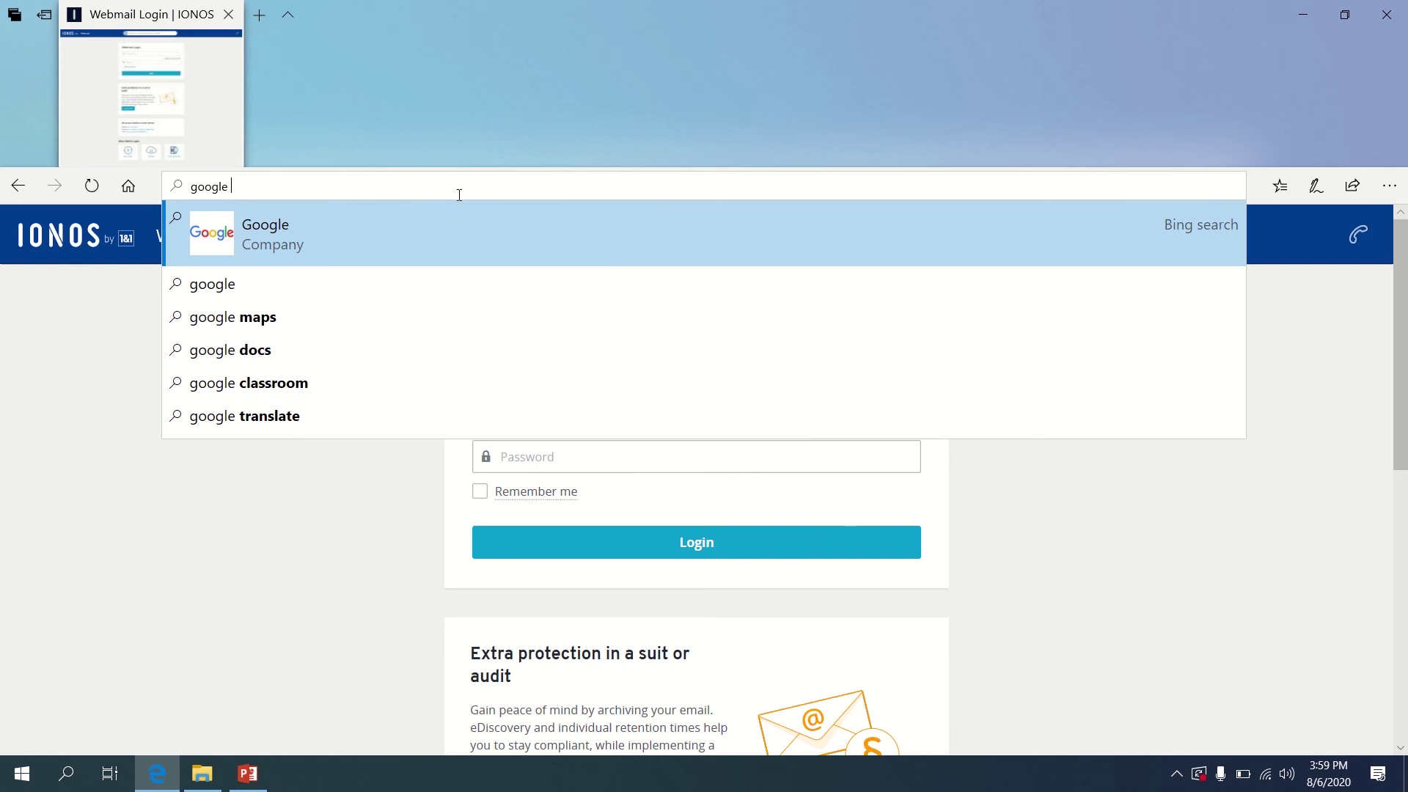
text( imag)
key(Return)
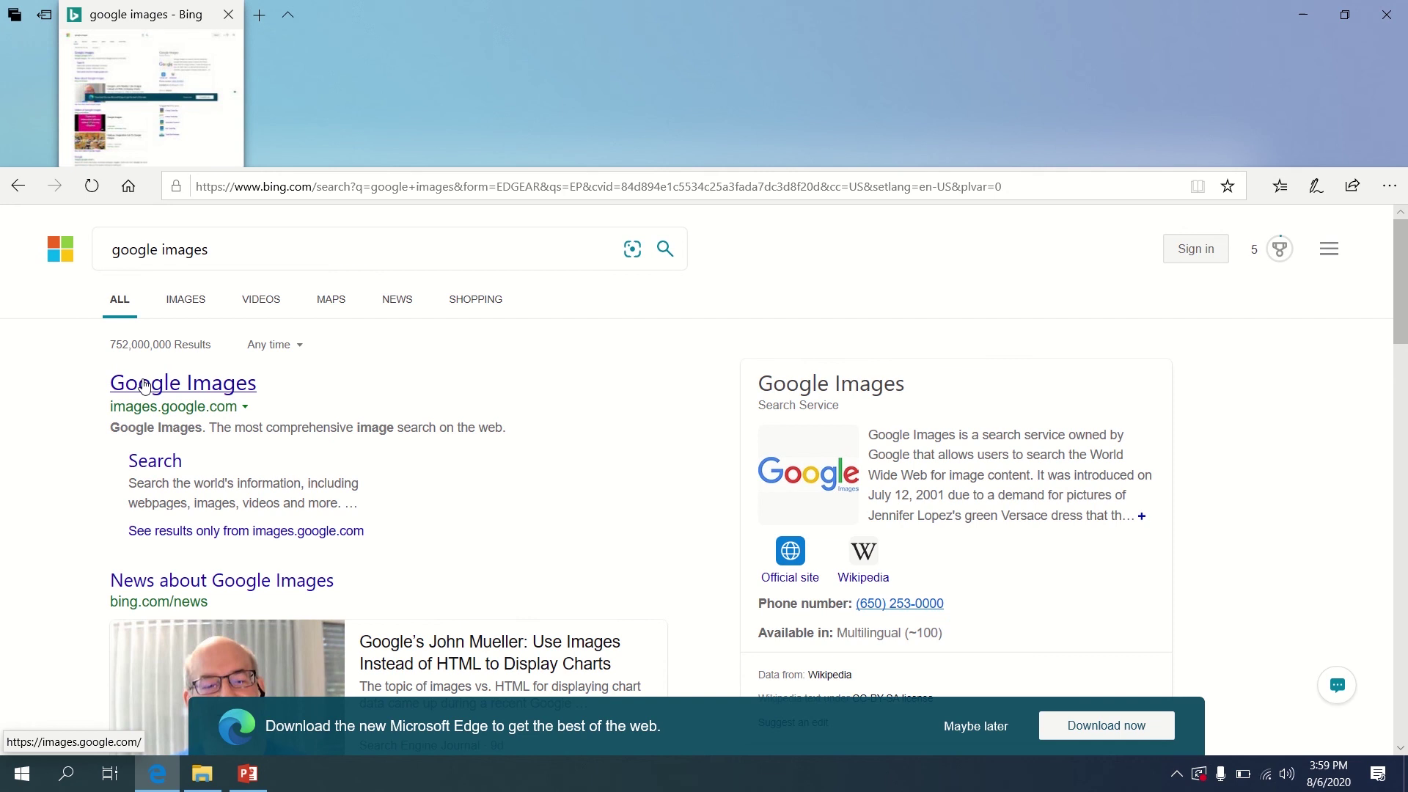
click(144, 387)
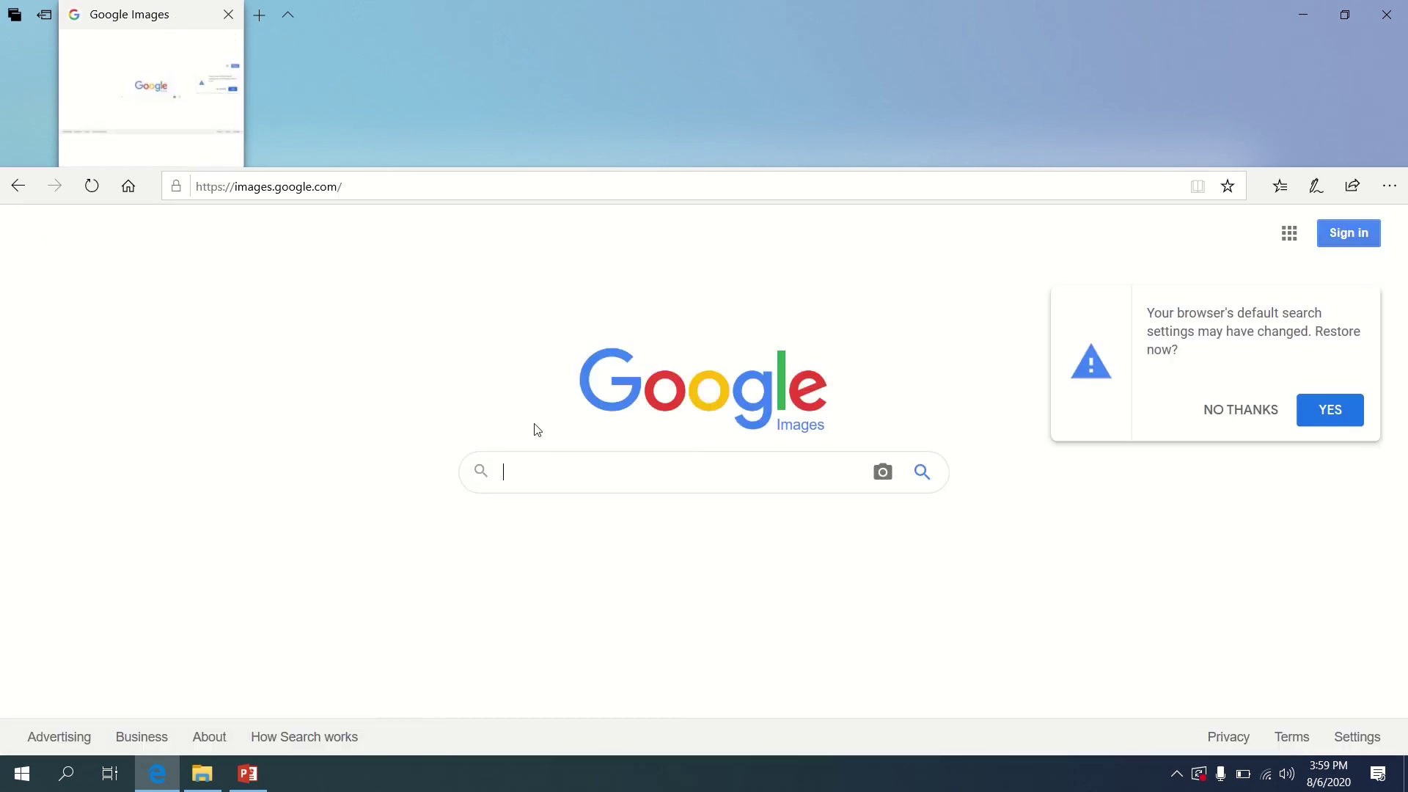
Search Google Images for 'kitten' and preview the Vets4Pets grey kitten in grass
text(kitten)
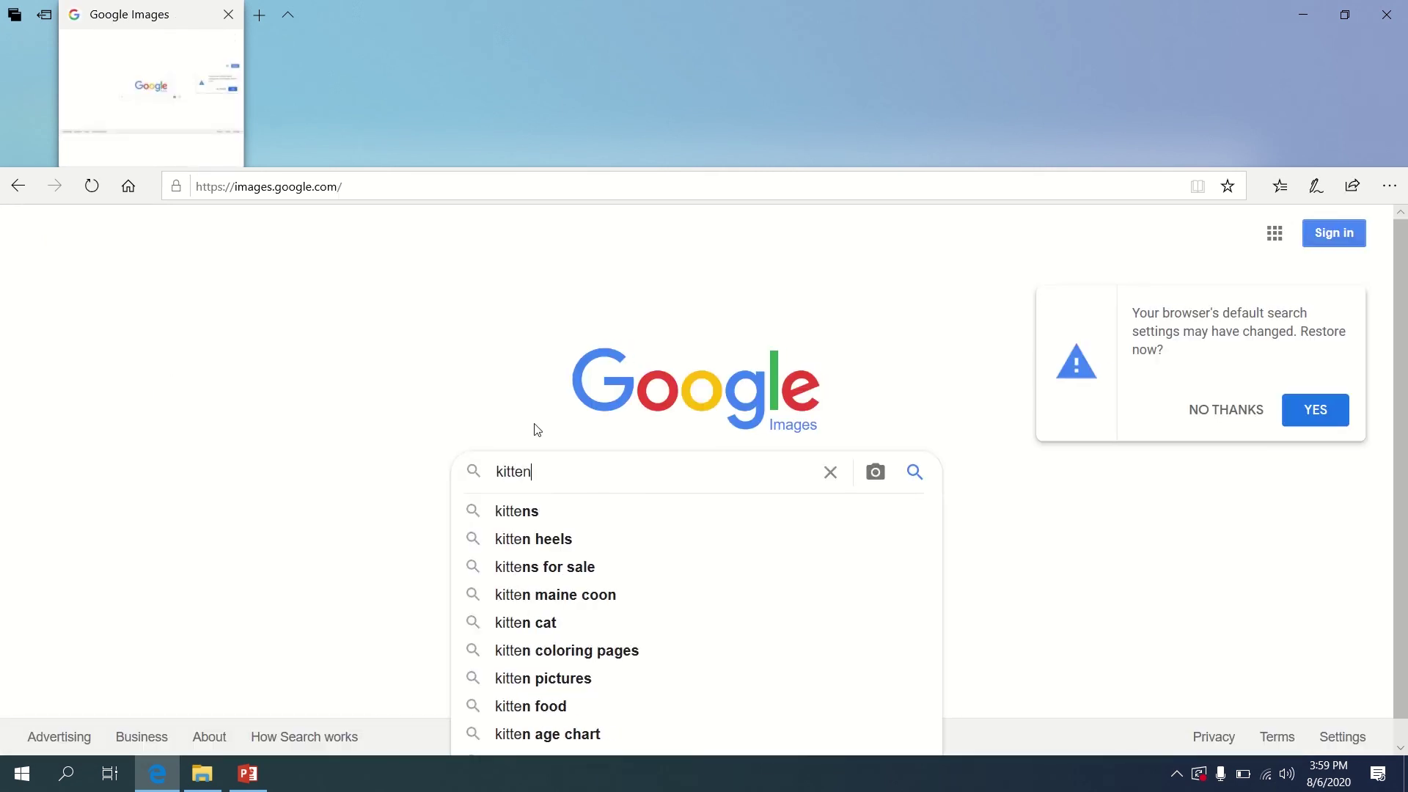
key(Return)
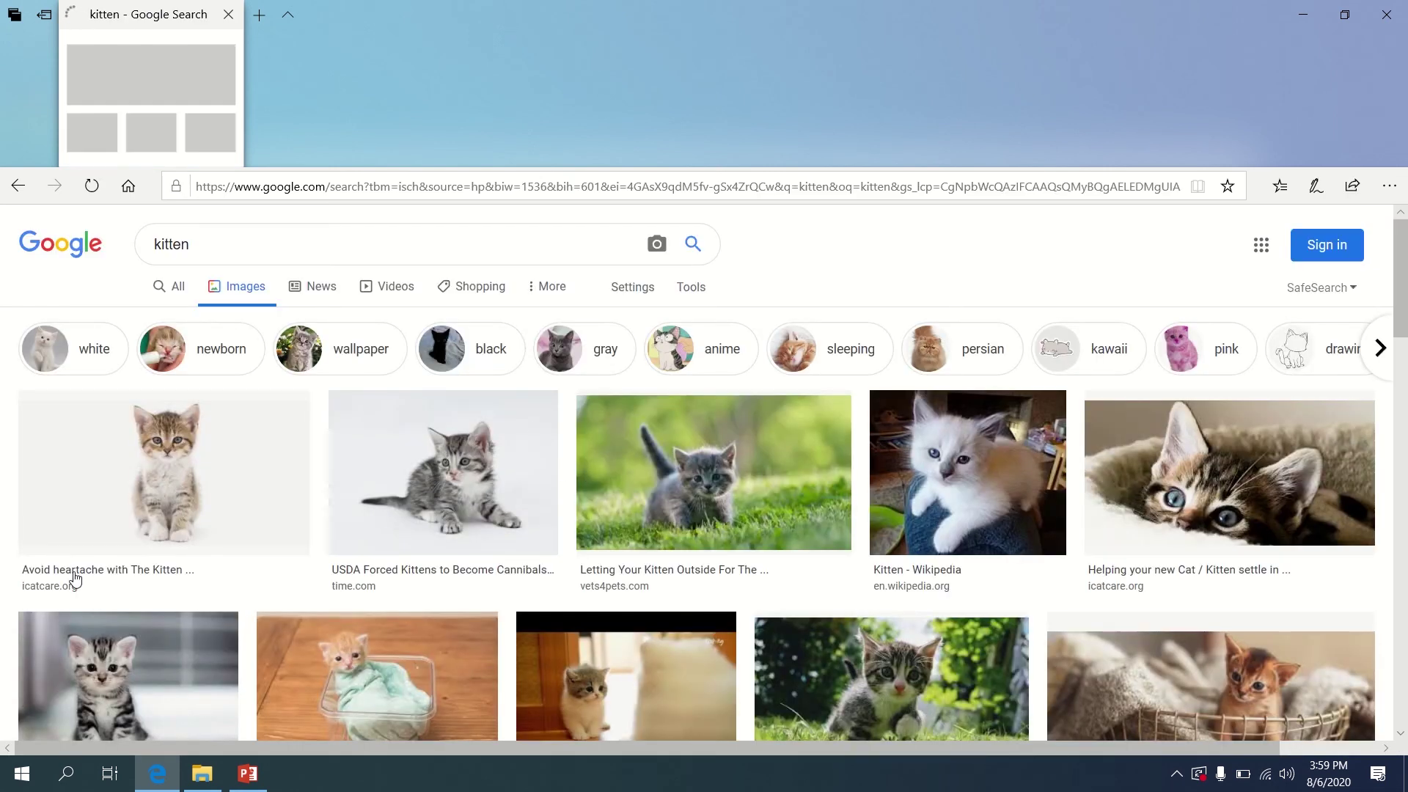
click(672, 521)
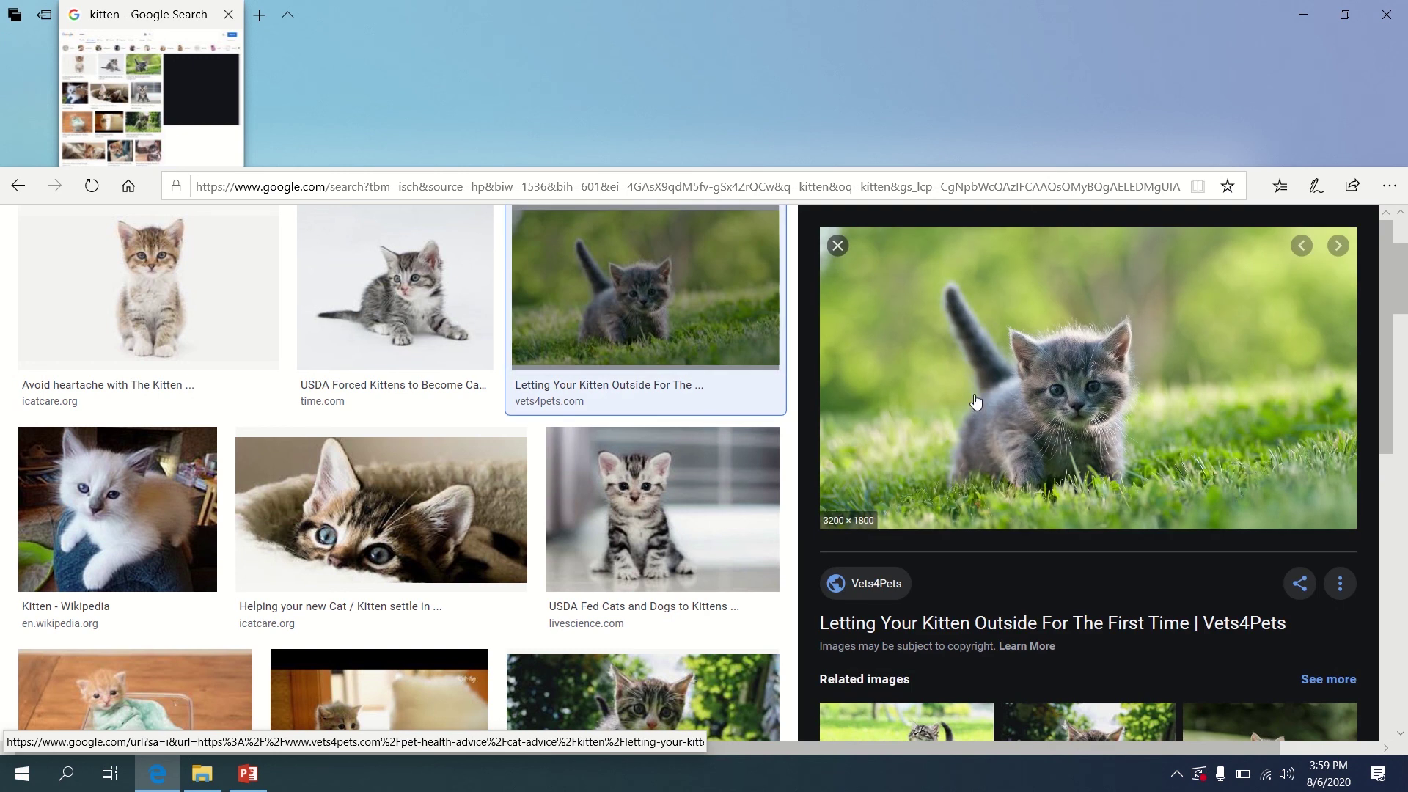
Save the grey kitten image to Documents as 'kitten', then close Edge
right_click(980, 386)
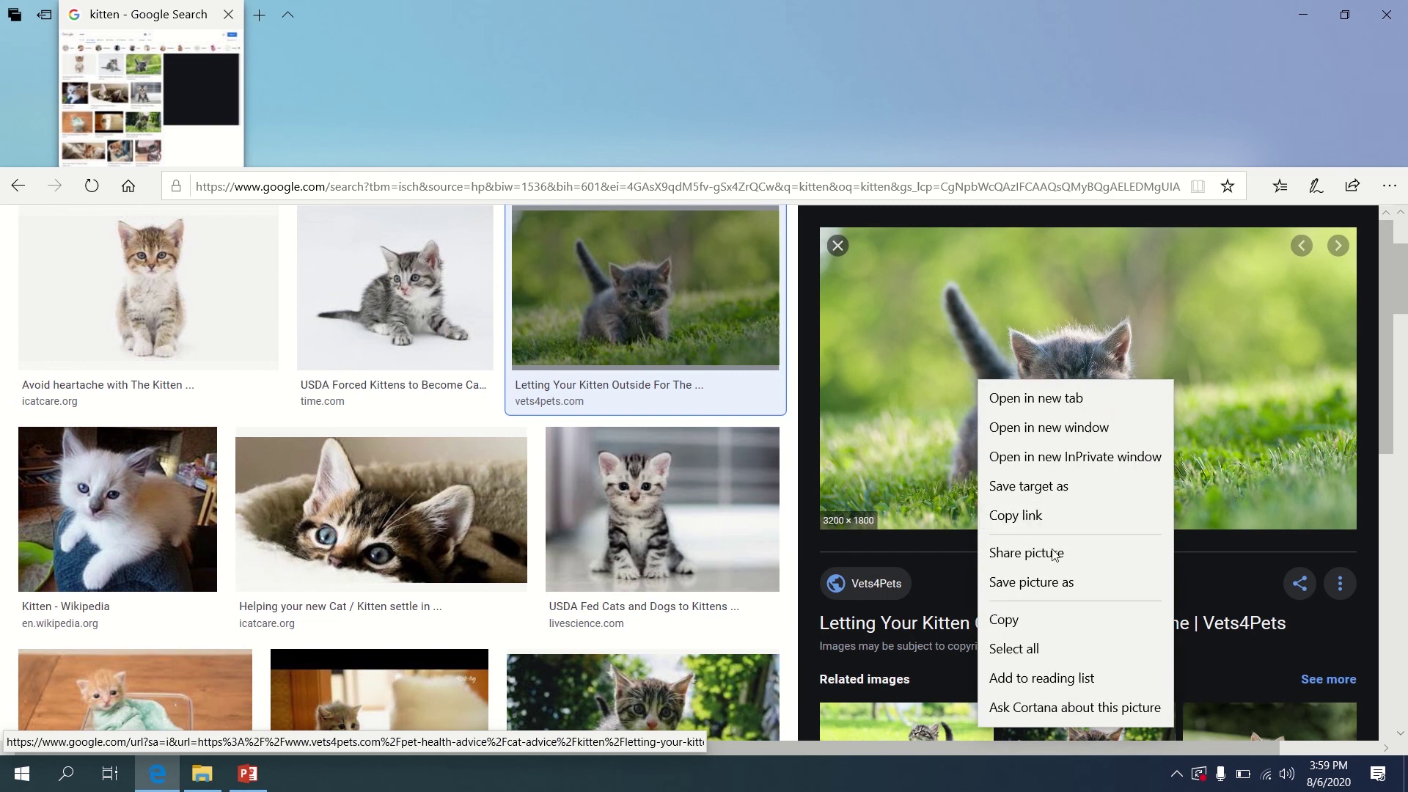
click(1058, 583)
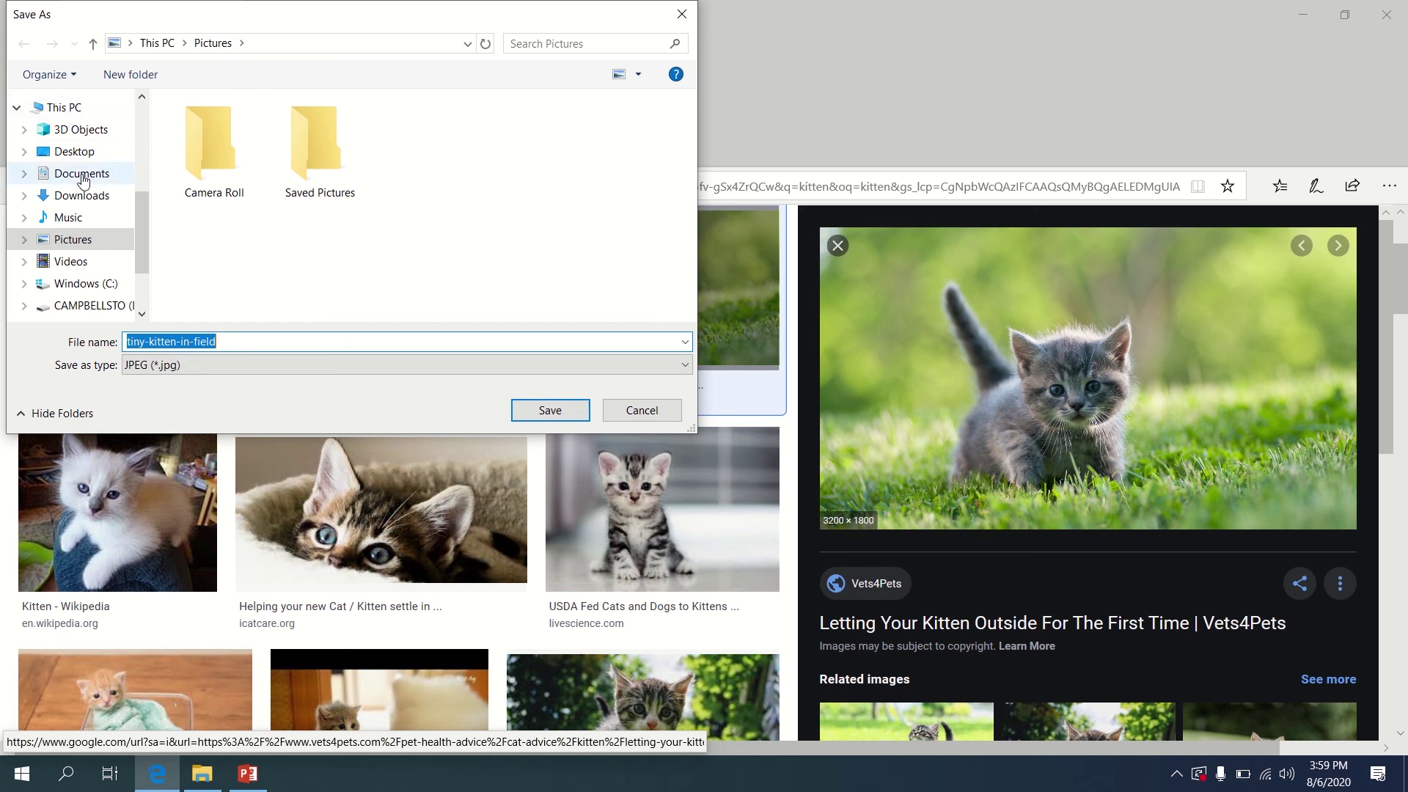
click(81, 175)
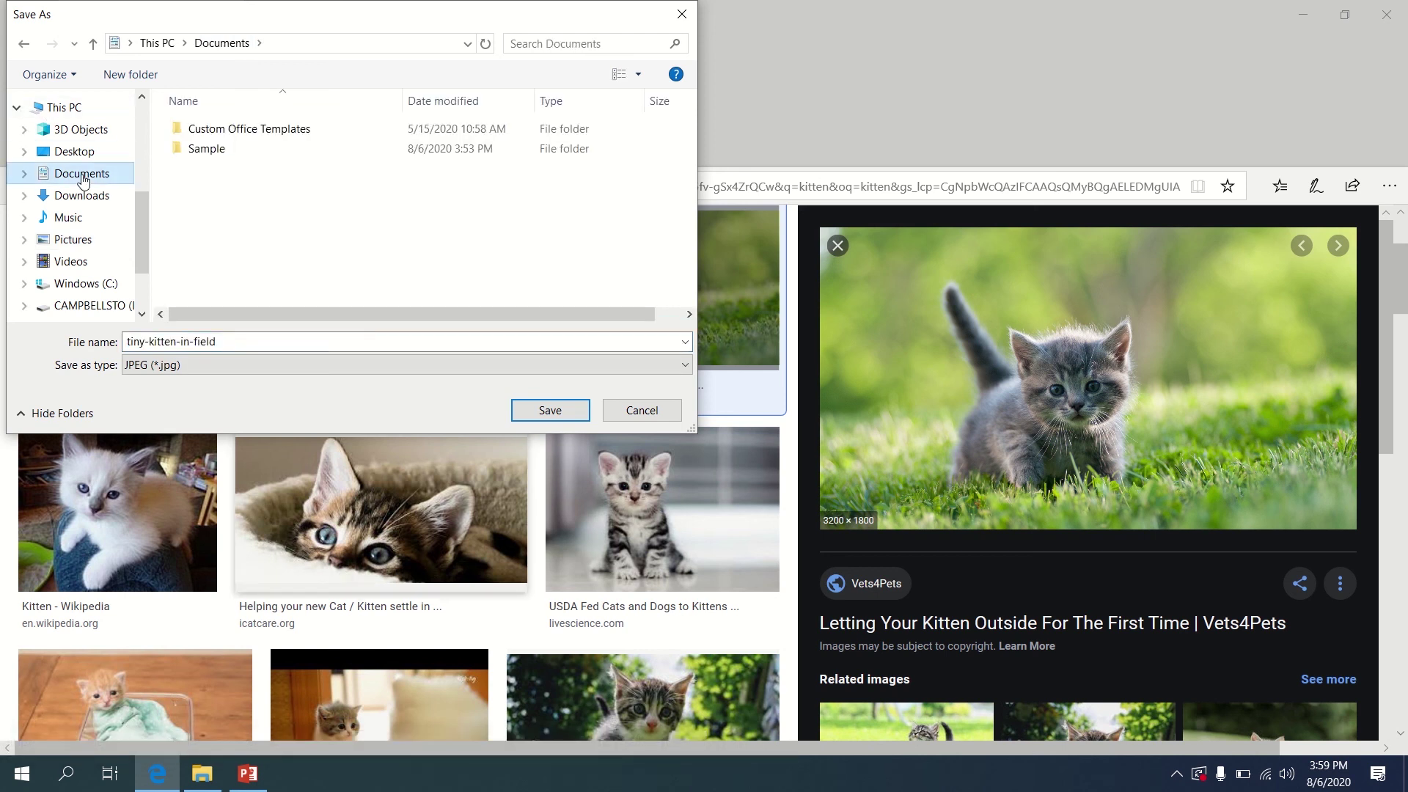
double_click(245, 345)
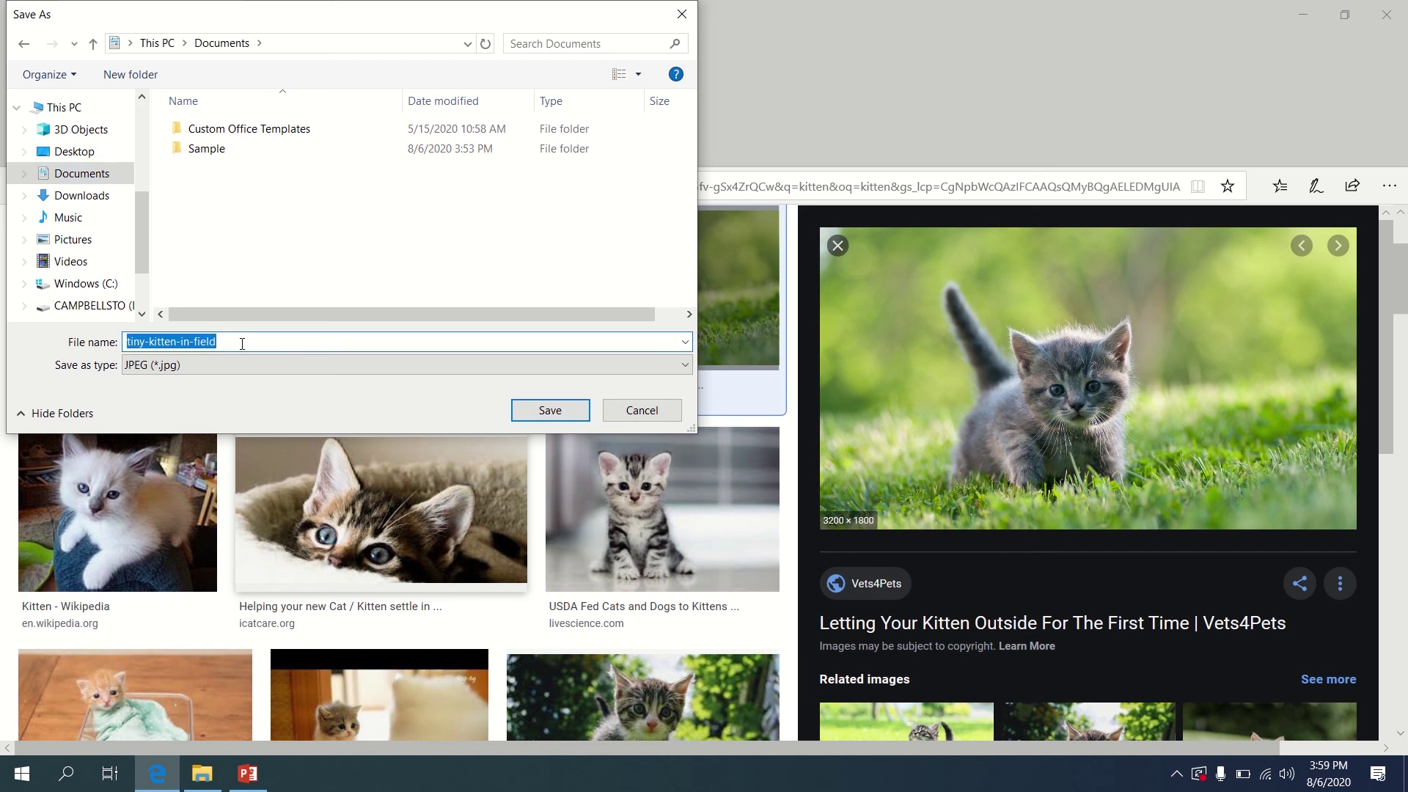
text(kitten)
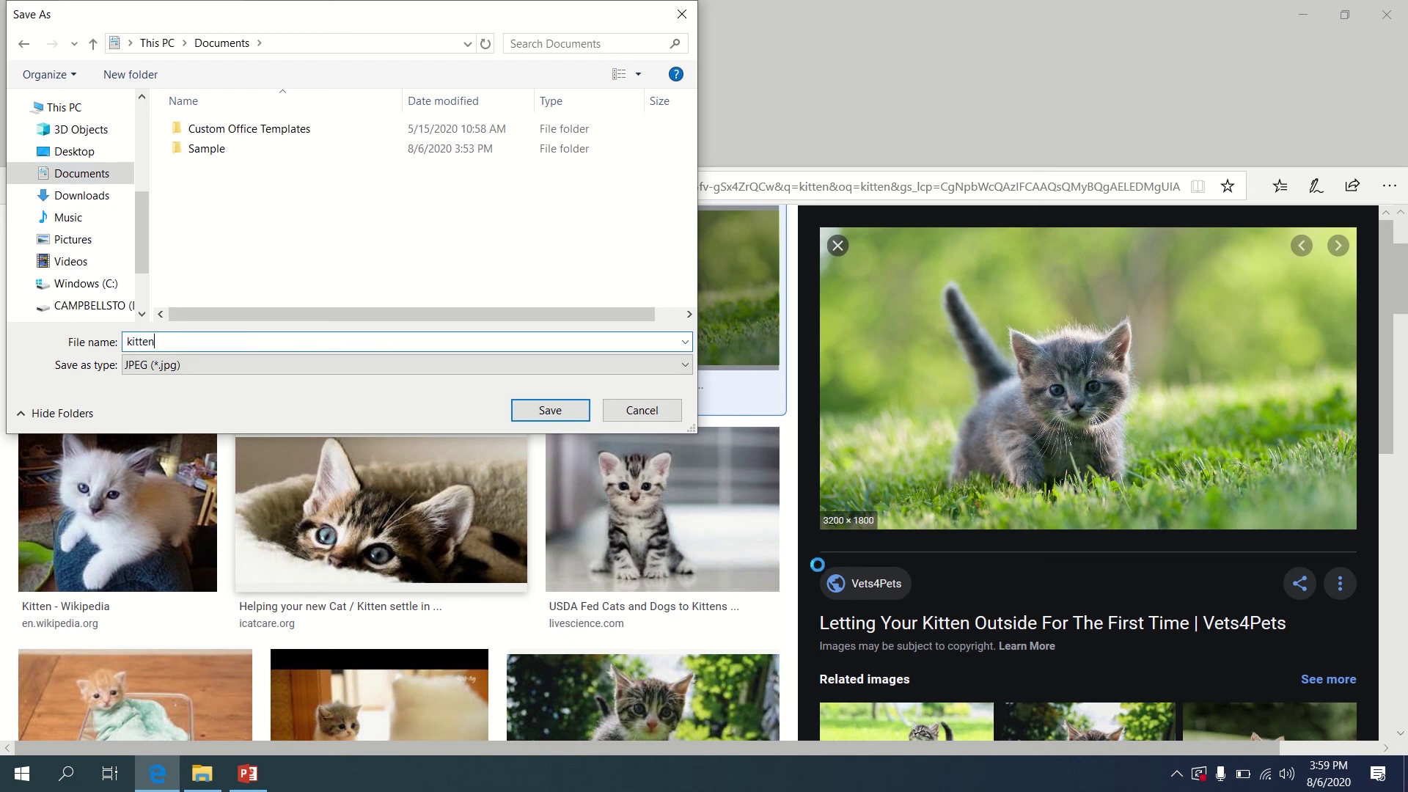
click(550, 410)
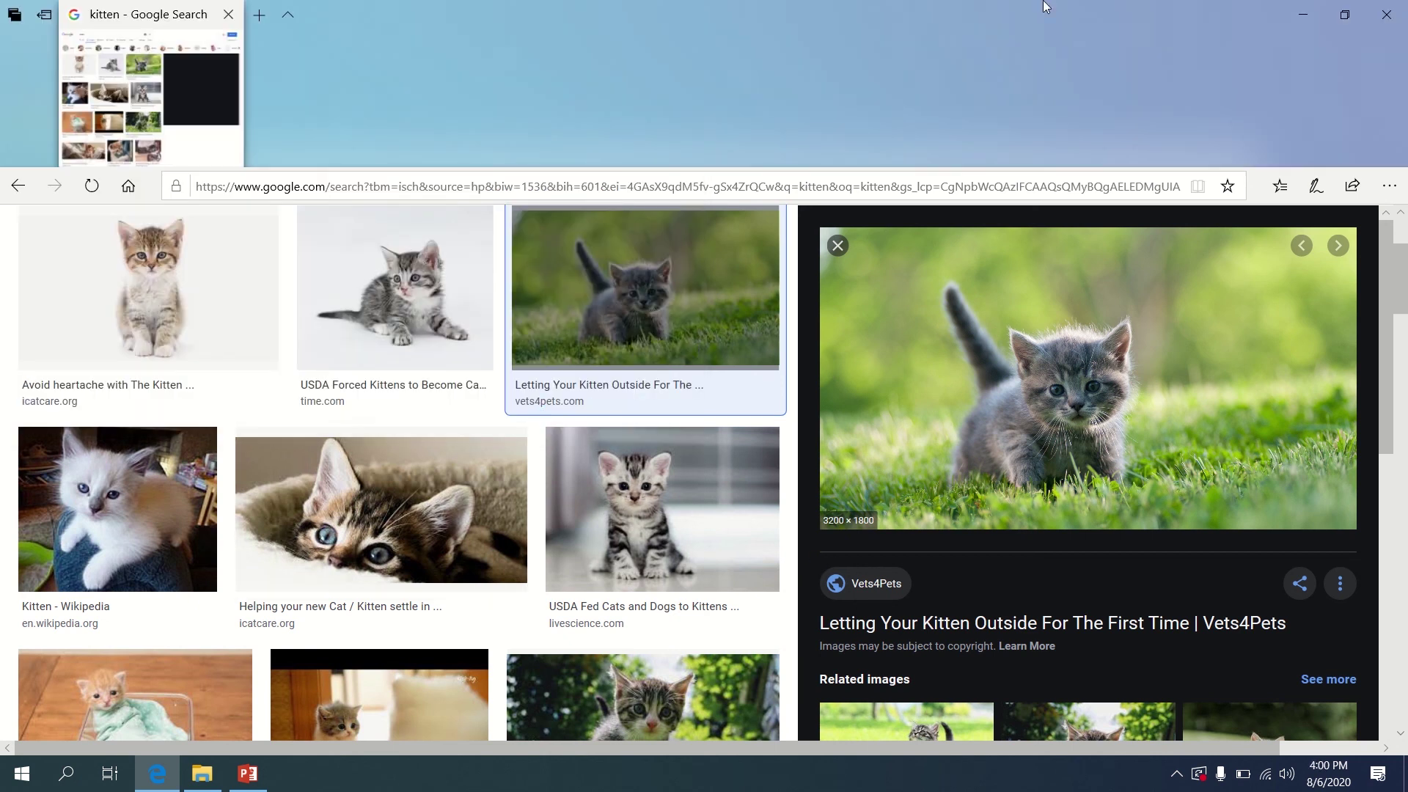
click(1385, 10)
Open kitten from Documents in Photos, then close Photos and File Explorer
click(1243, 165)
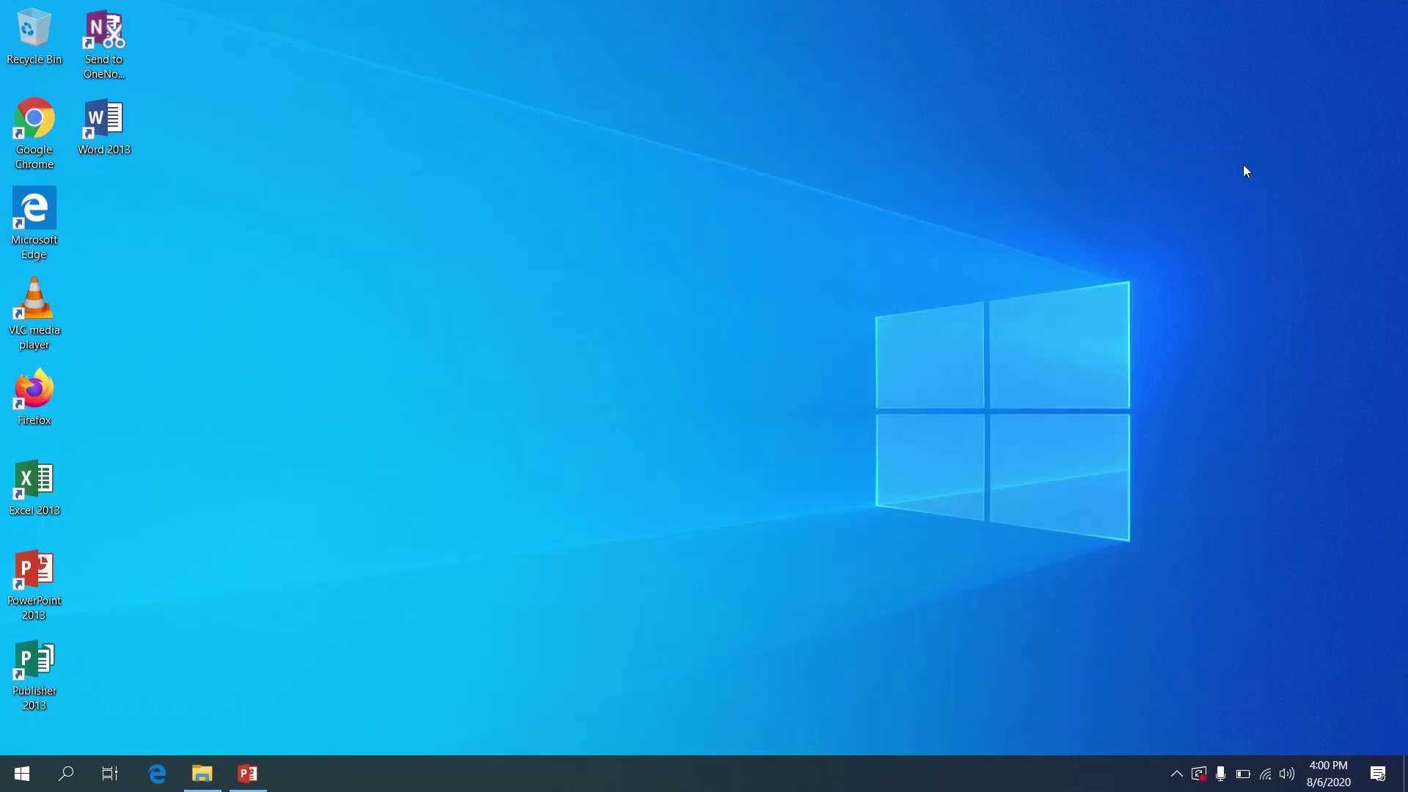
click(202, 774)
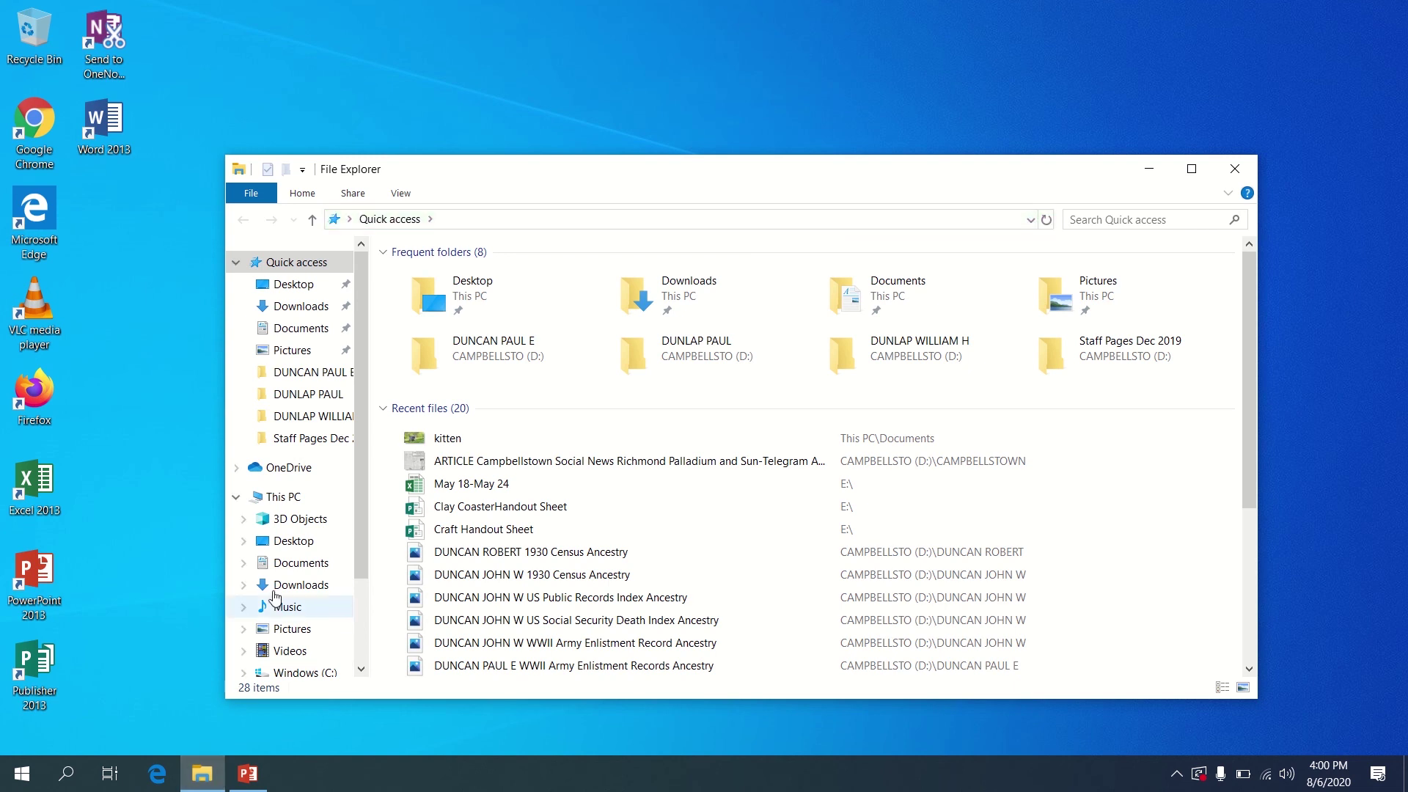
click(301, 562)
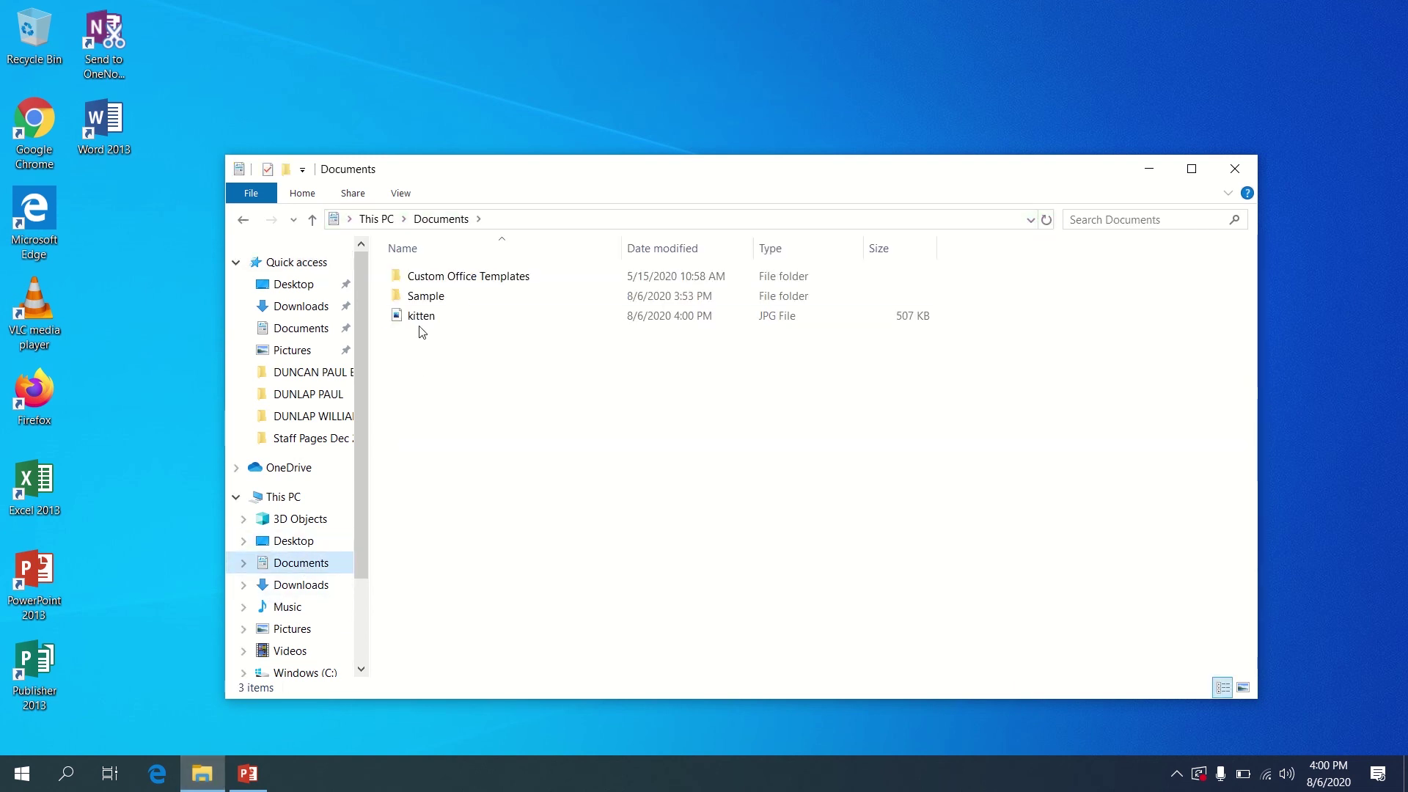
mouse_move(437, 317)
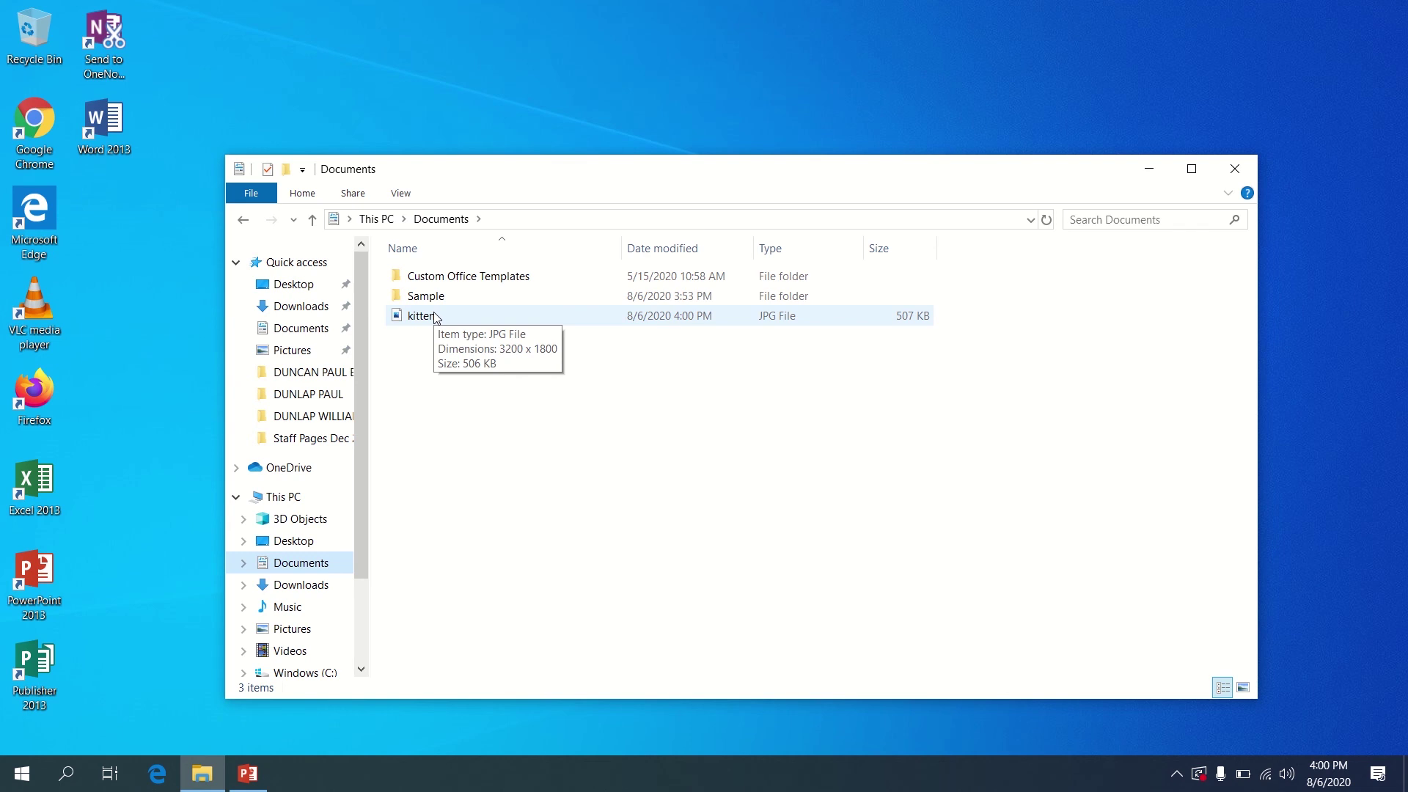
double_click(436, 317)
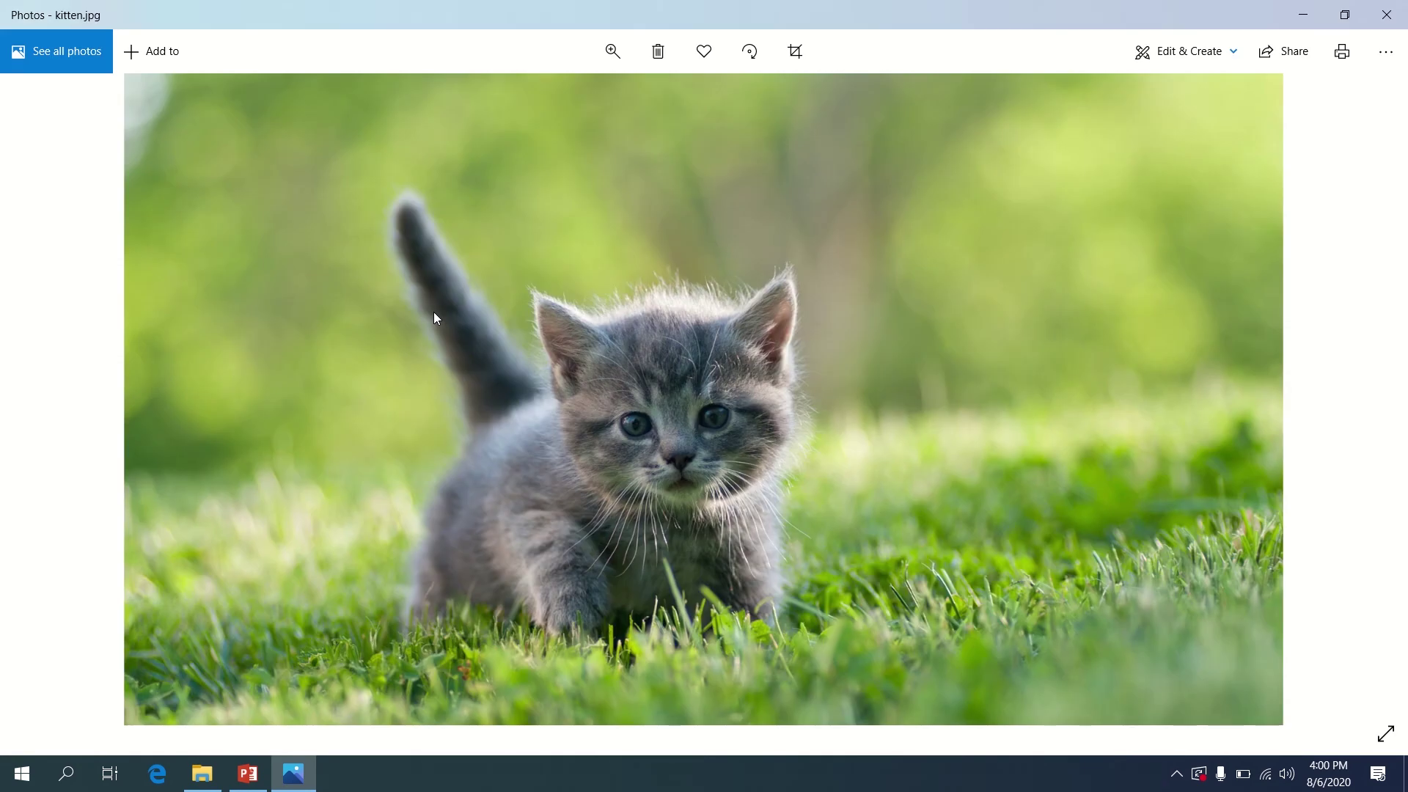
click(1383, 18)
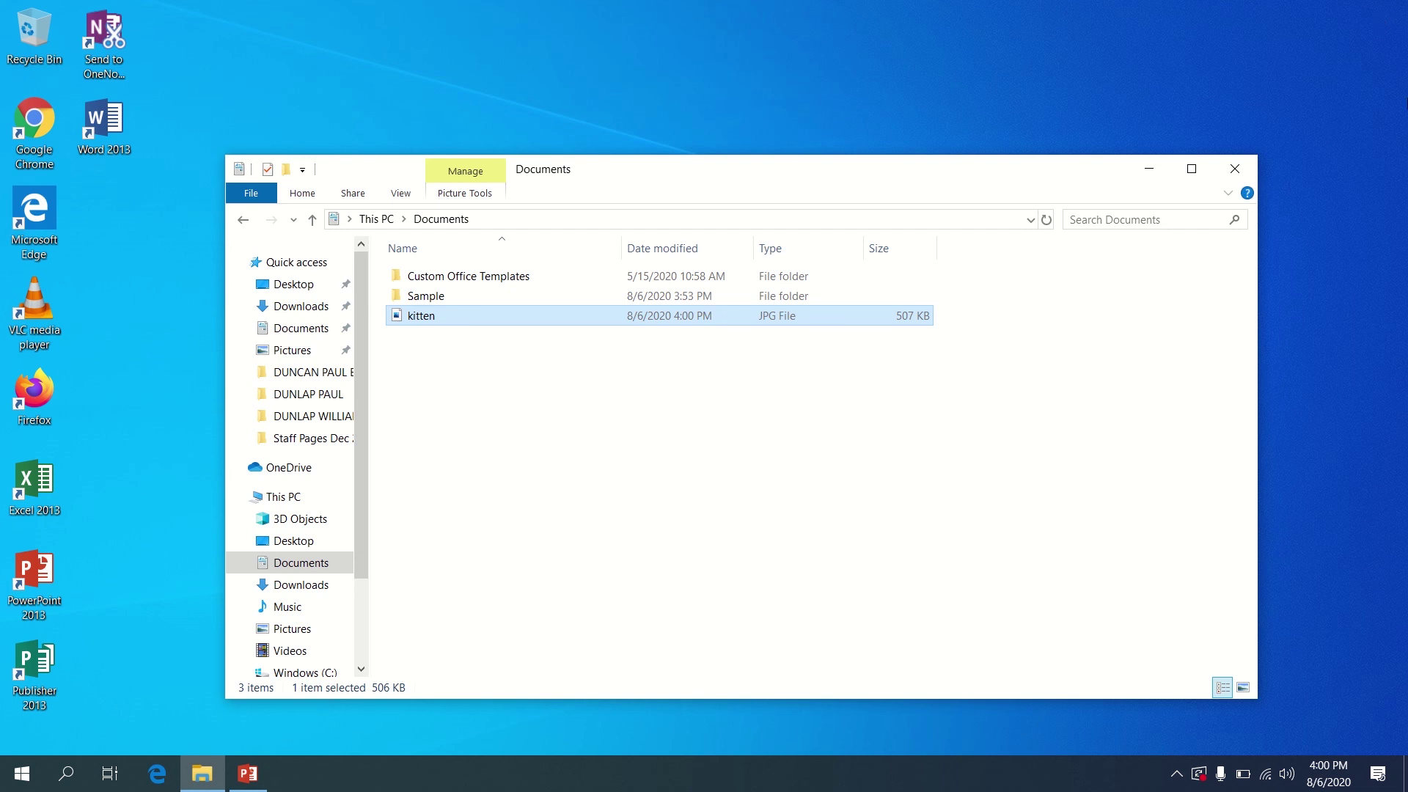
click(1234, 168)
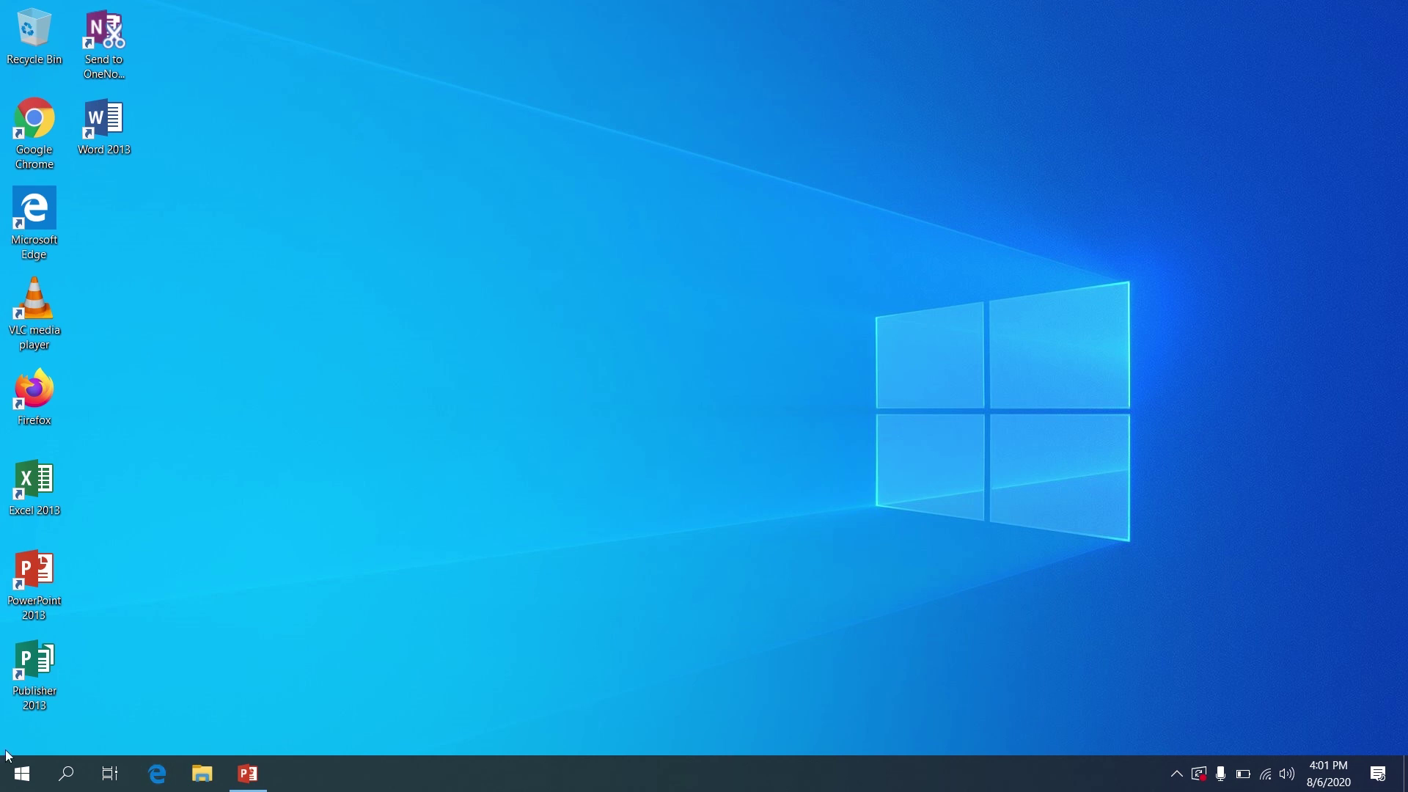
Launch Paint by searching 'paint' in the Start menu
click(20, 779)
text(paint)
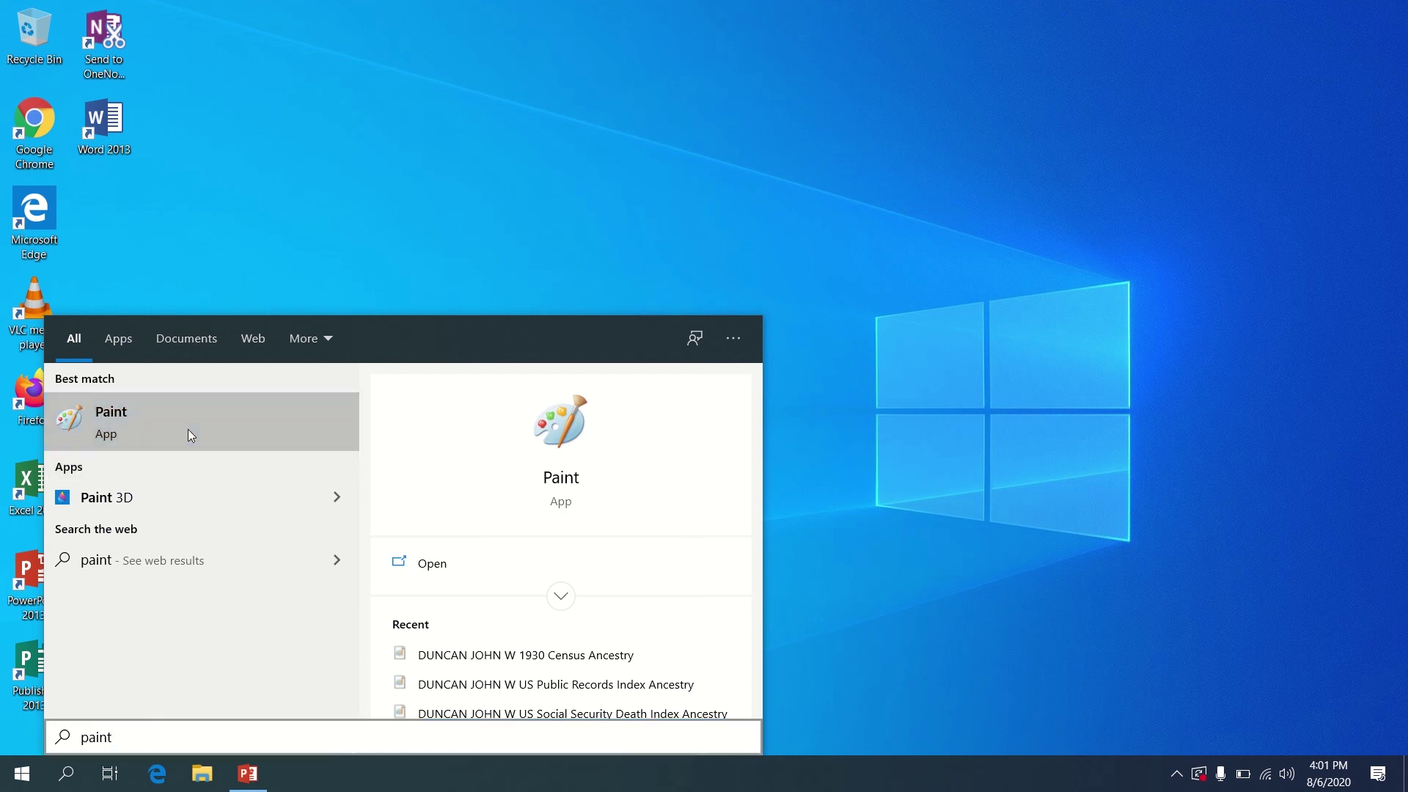
click(188, 429)
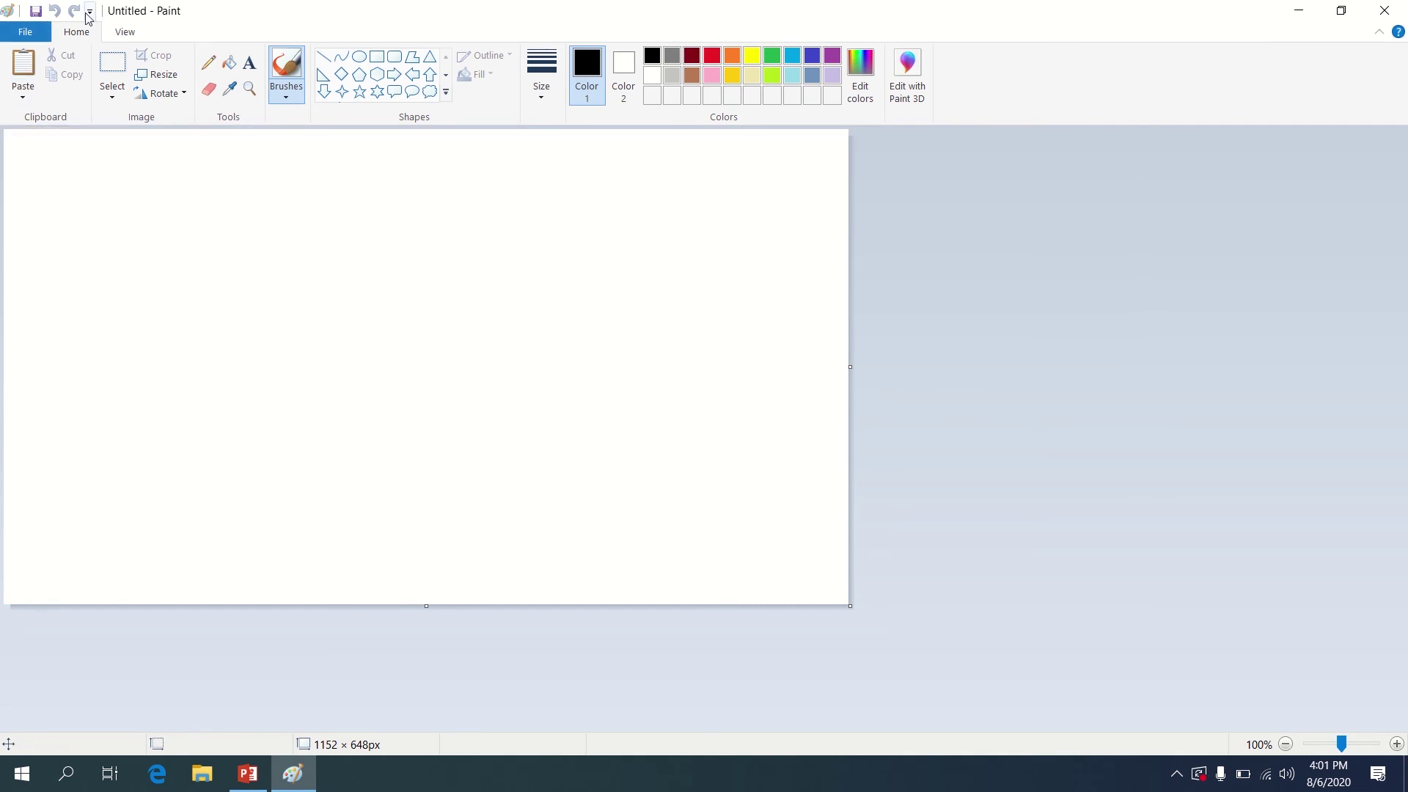
Paste the desktop screenshot and crop it to the 678 × 436 px Windows logo area
click(31, 79)
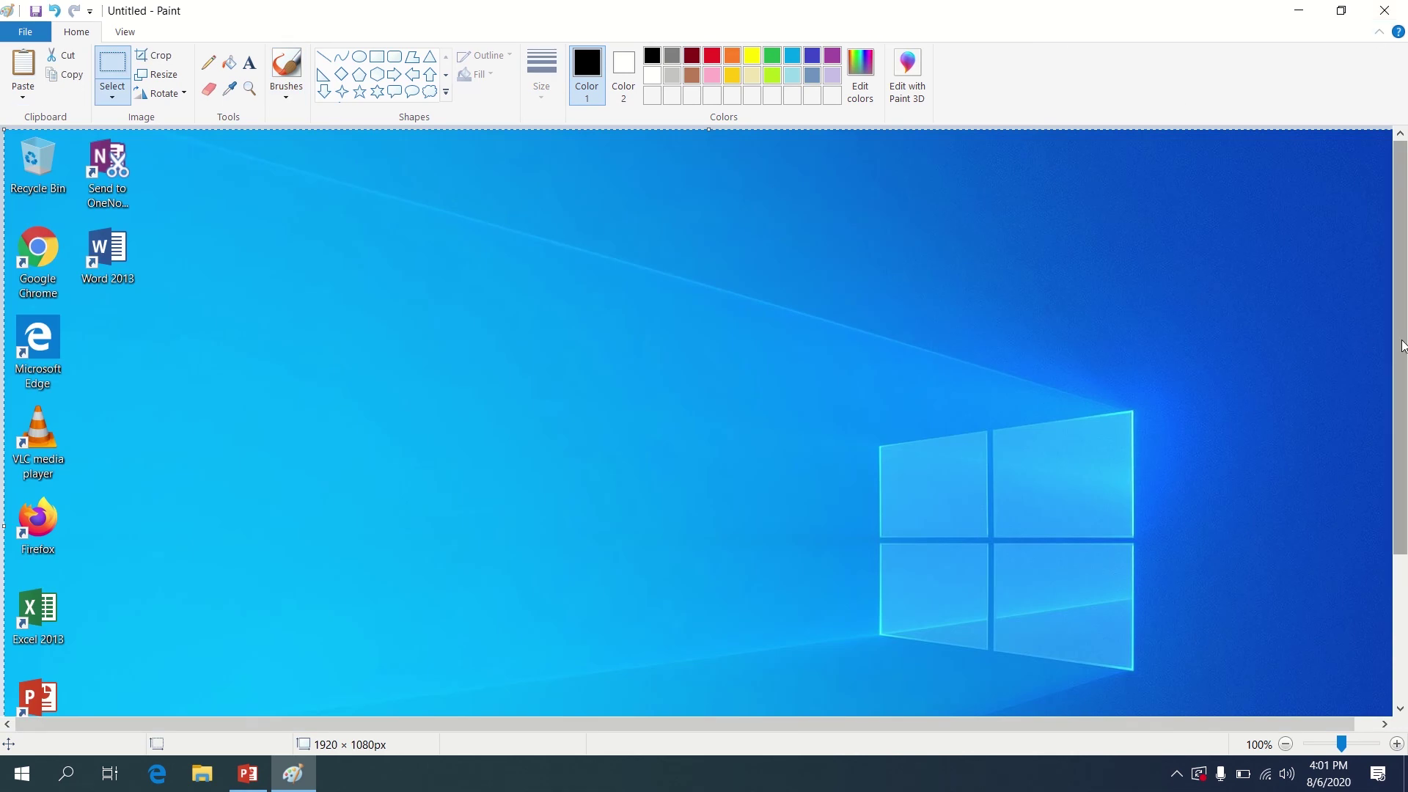
mouse_move(1404, 343)
mouse_down()
mouse_move(1405, 361)
mouse_move(1407, 337)
mouse_up()
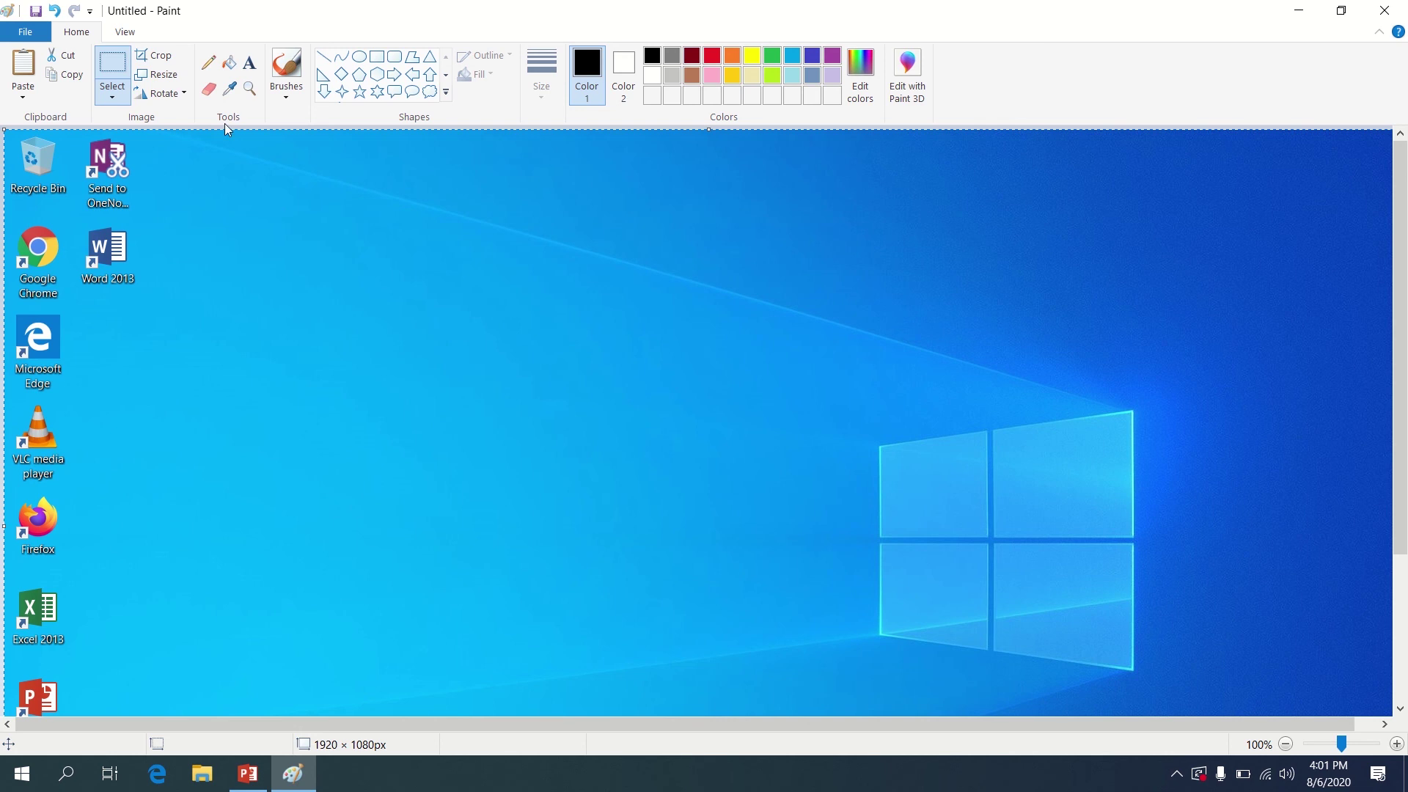
click(163, 58)
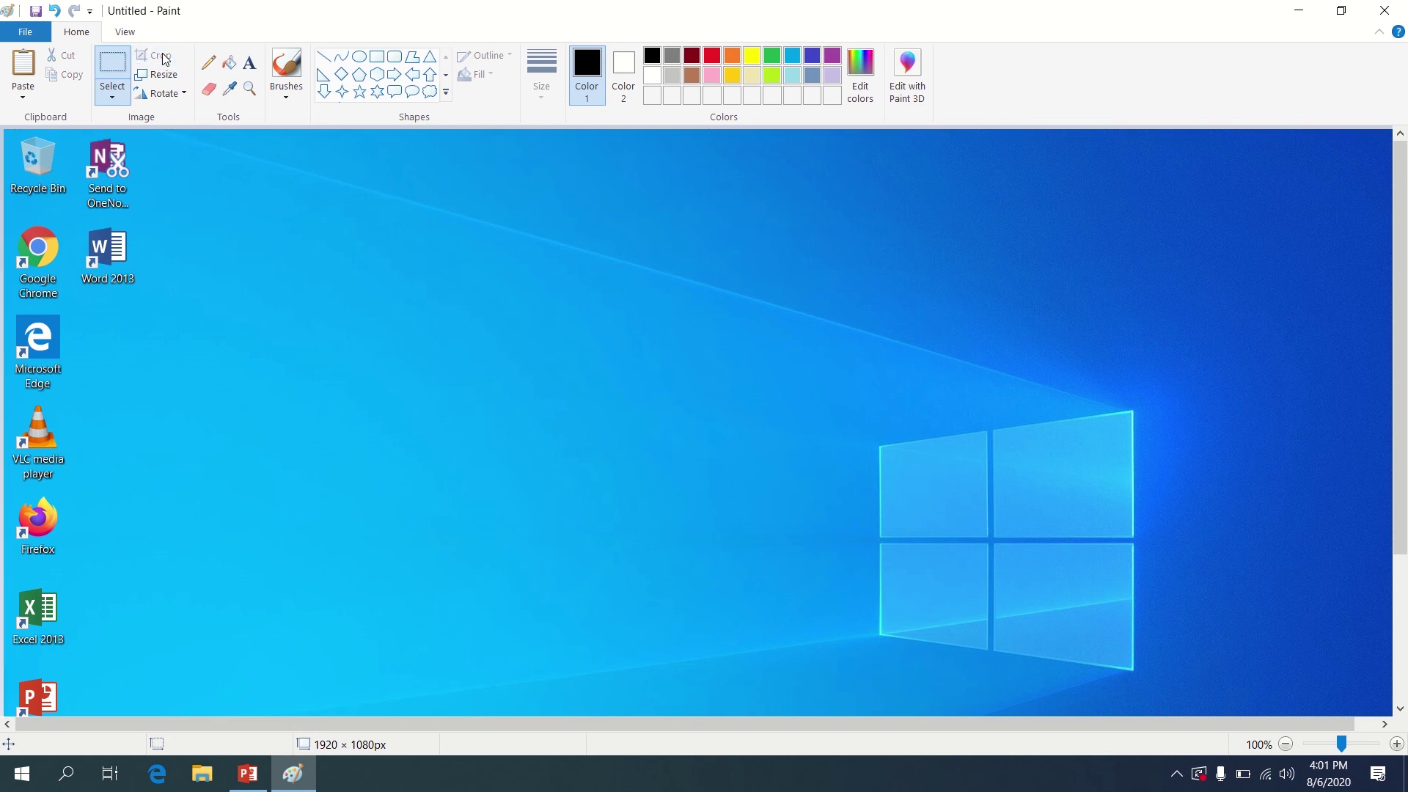
drag(777, 372, 1275, 692)
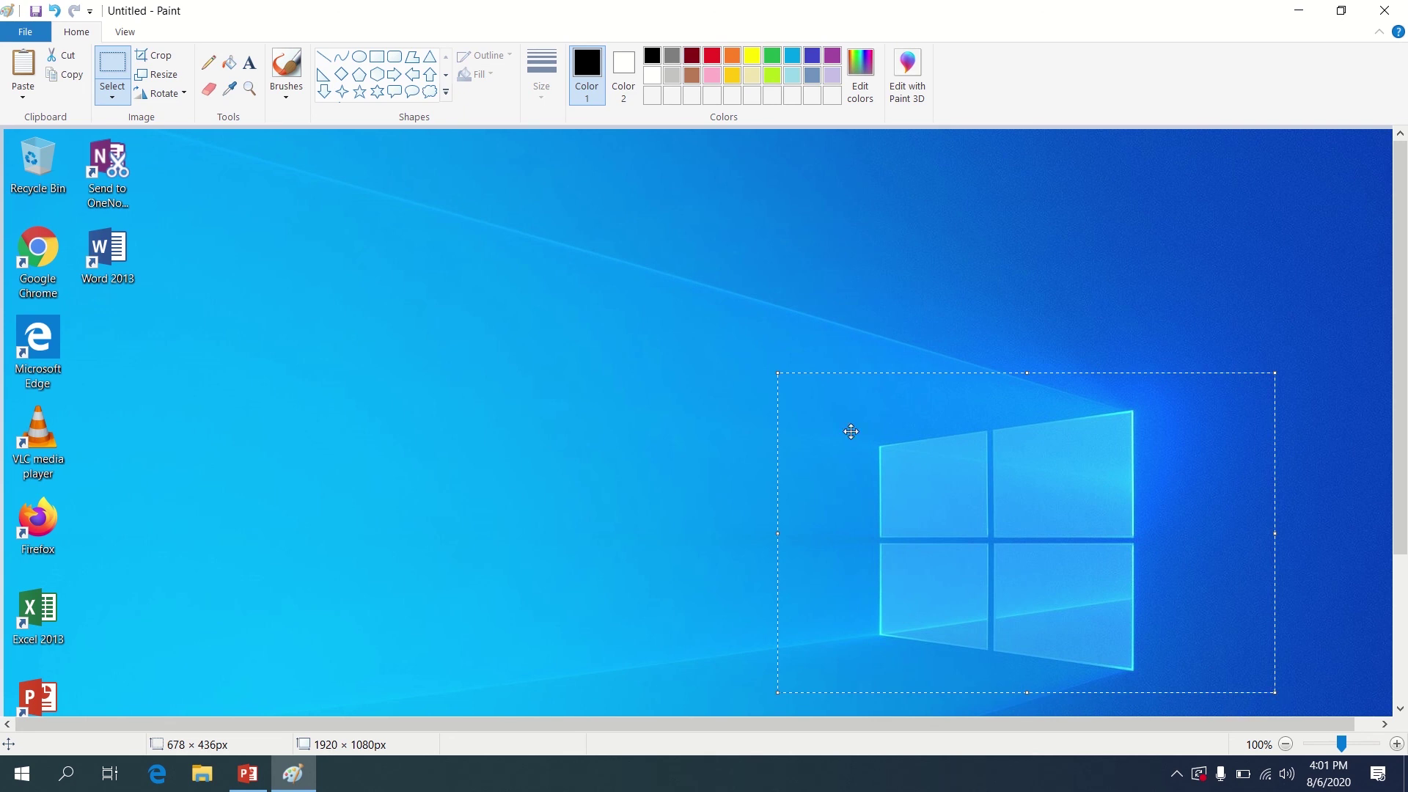
click(168, 62)
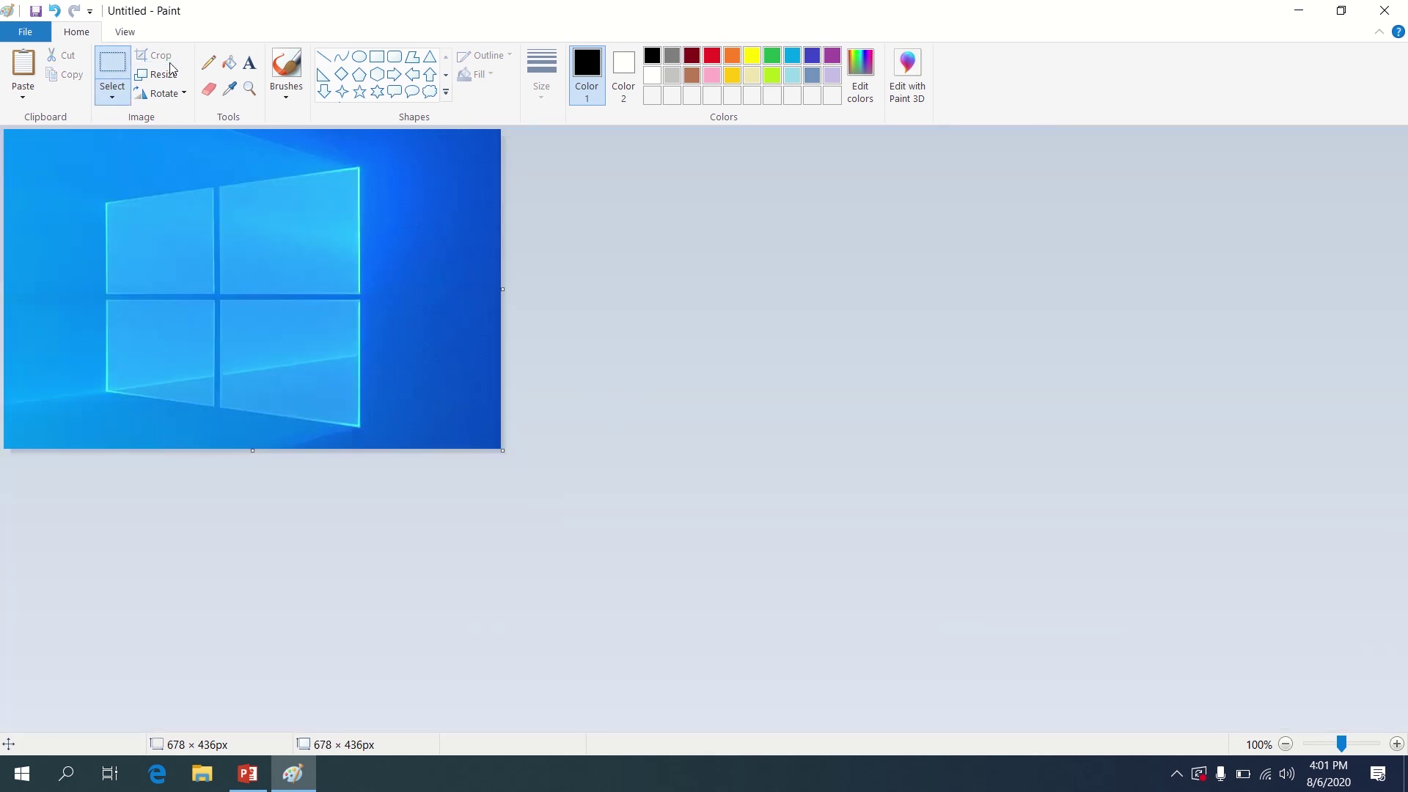
Save the cropped image as an Untitled JPEG picture in Pictures, then close Paint
click(25, 31)
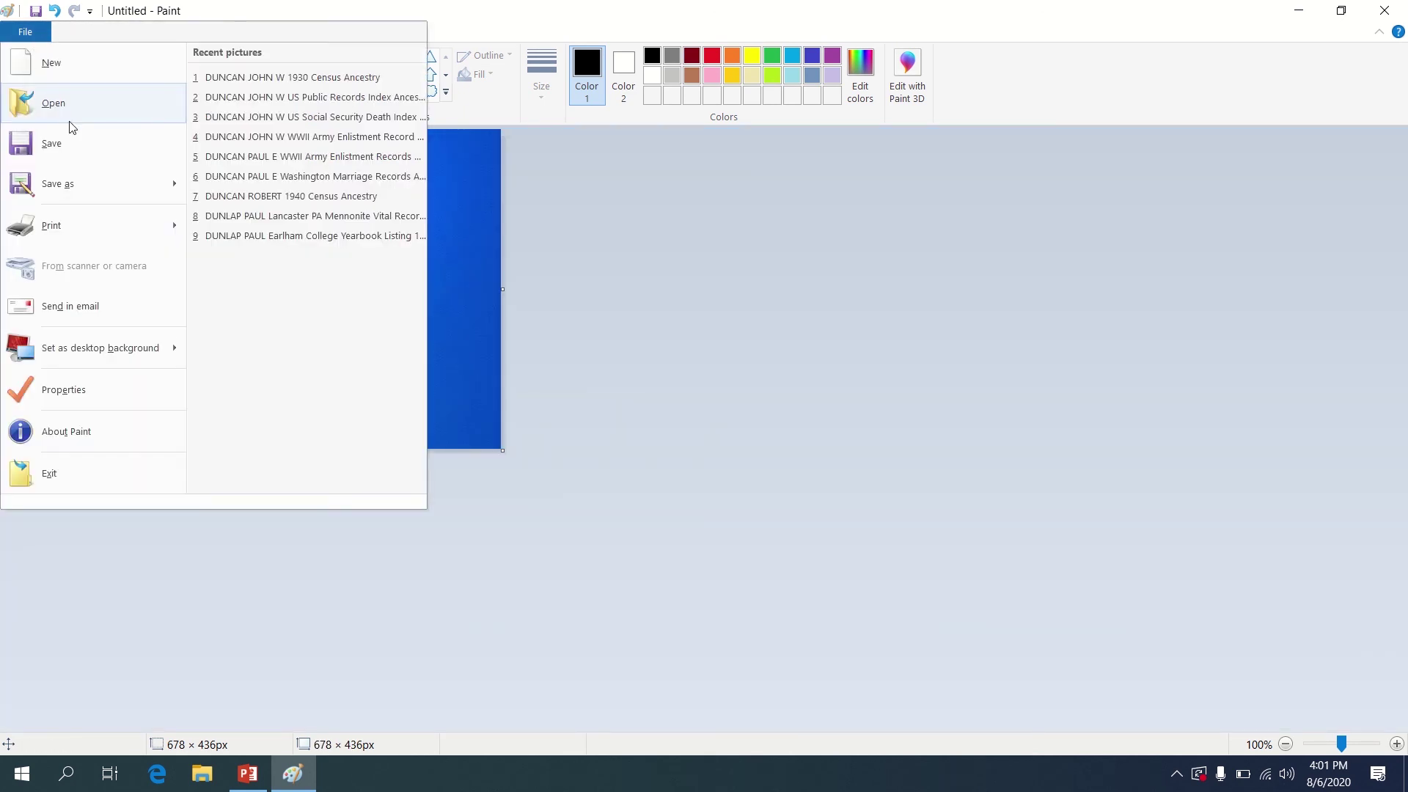
mouse_move(76, 179)
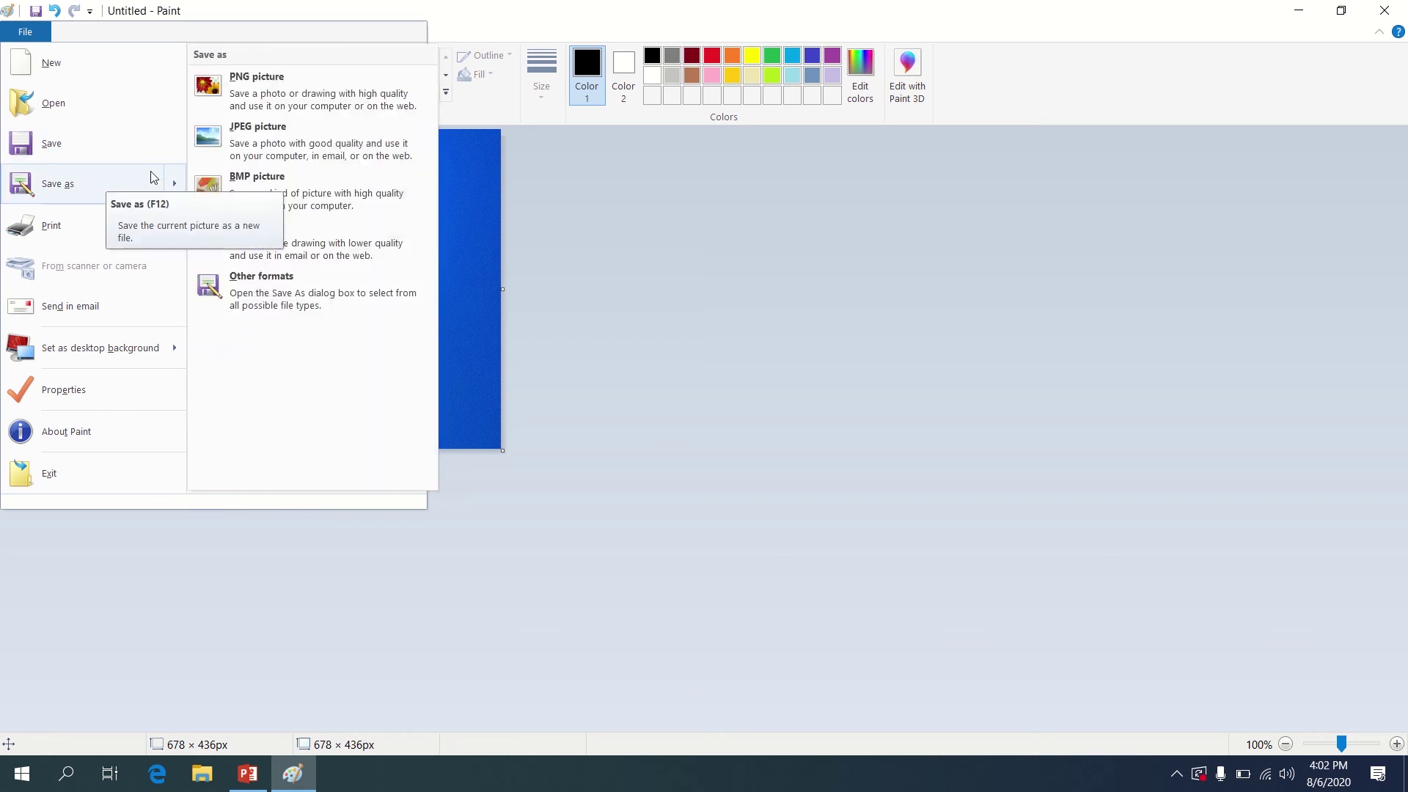
click(243, 153)
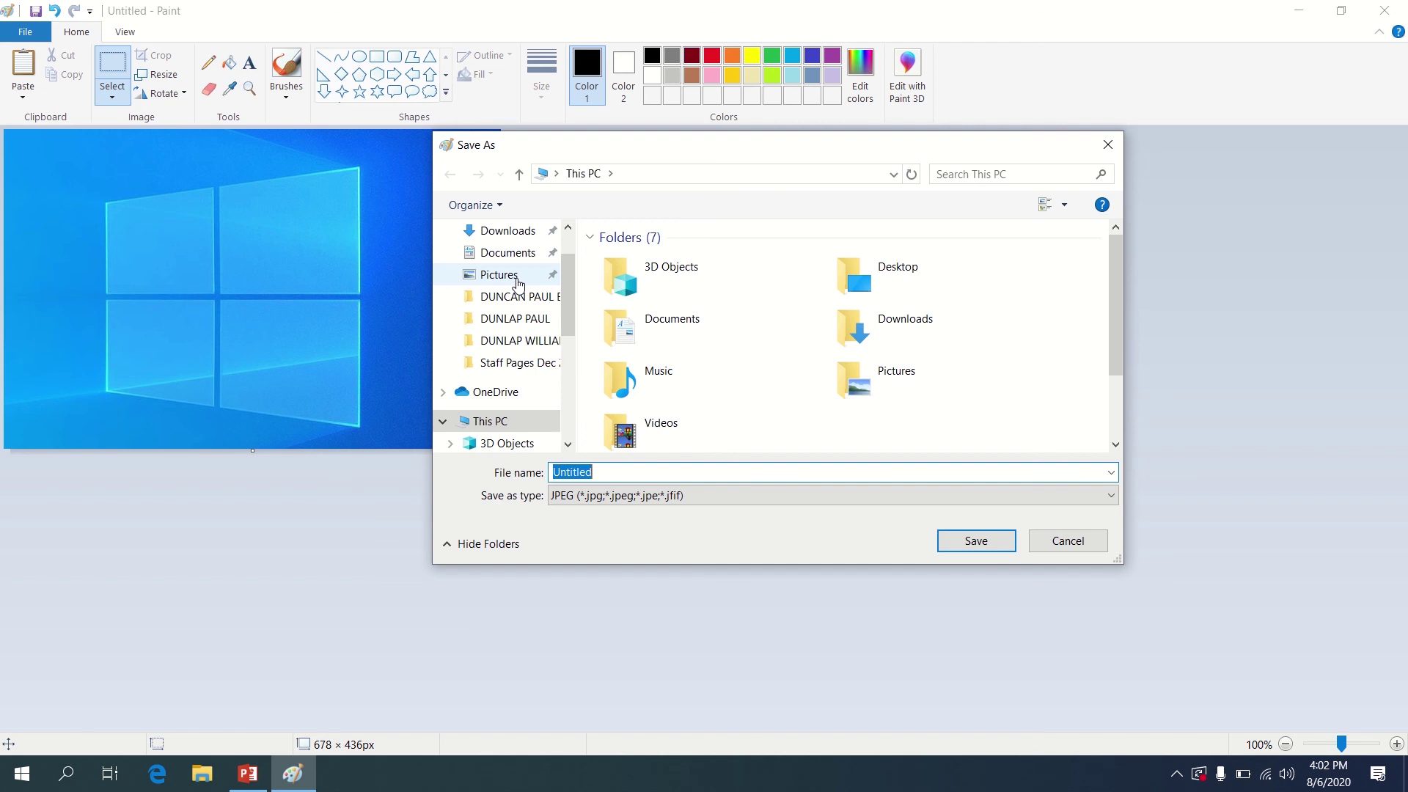
click(499, 275)
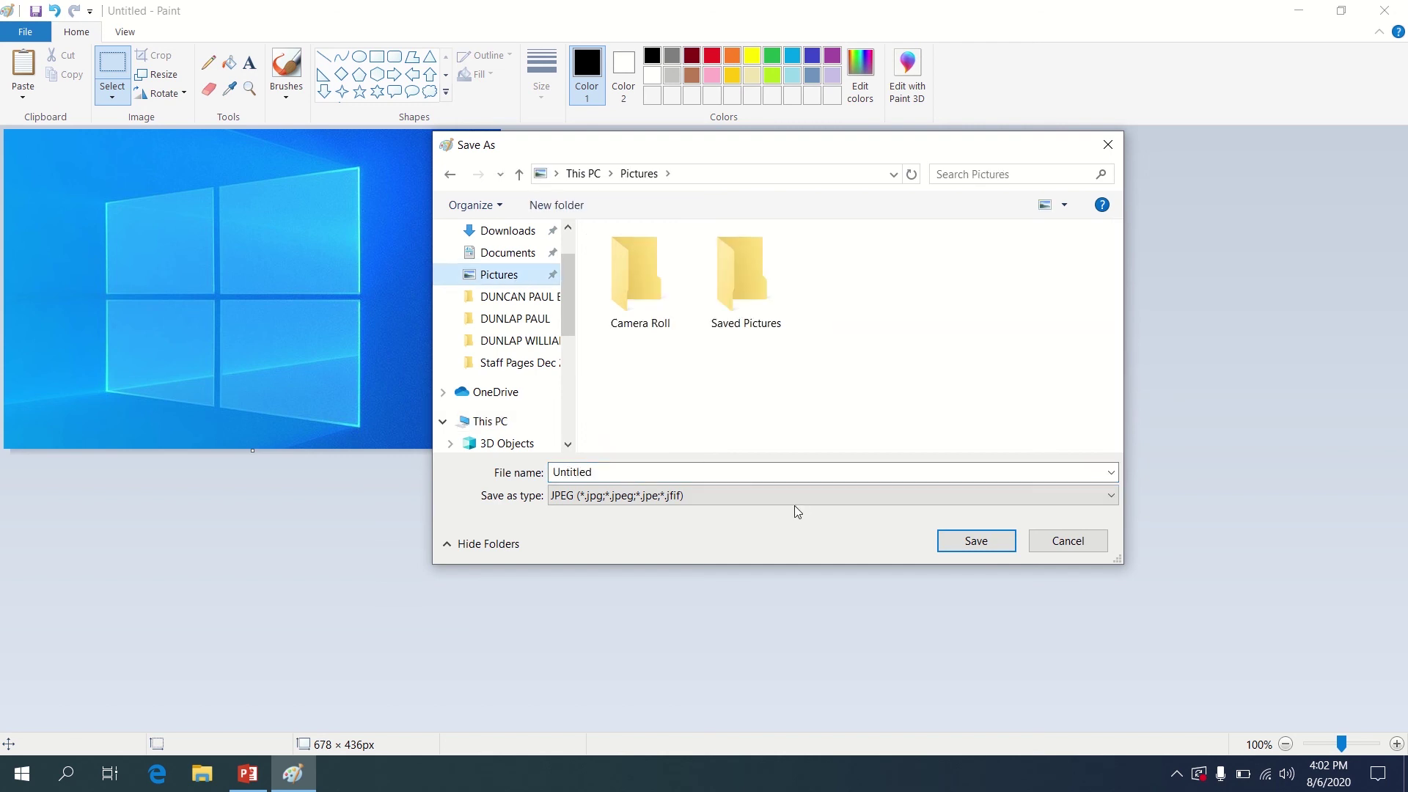
click(948, 543)
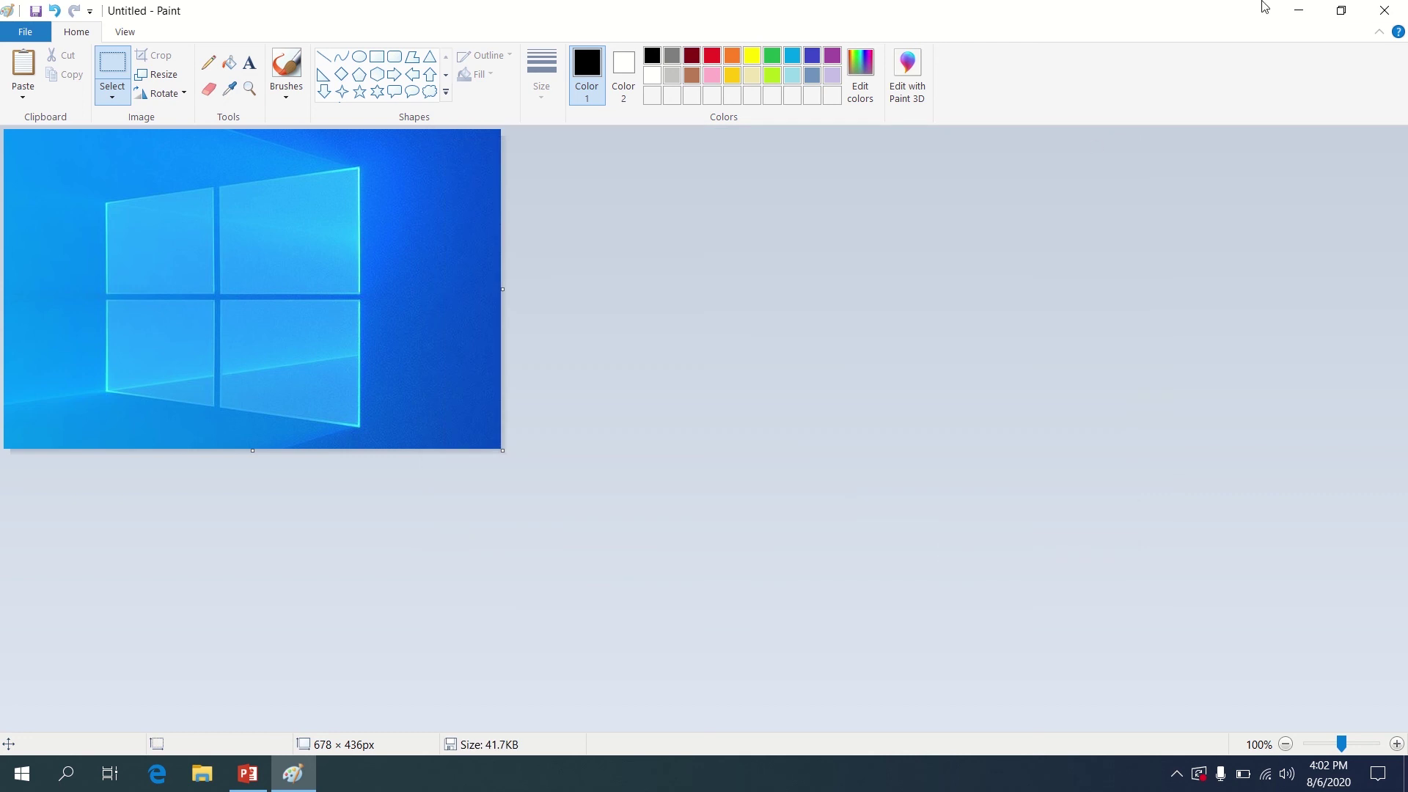
click(1385, 10)
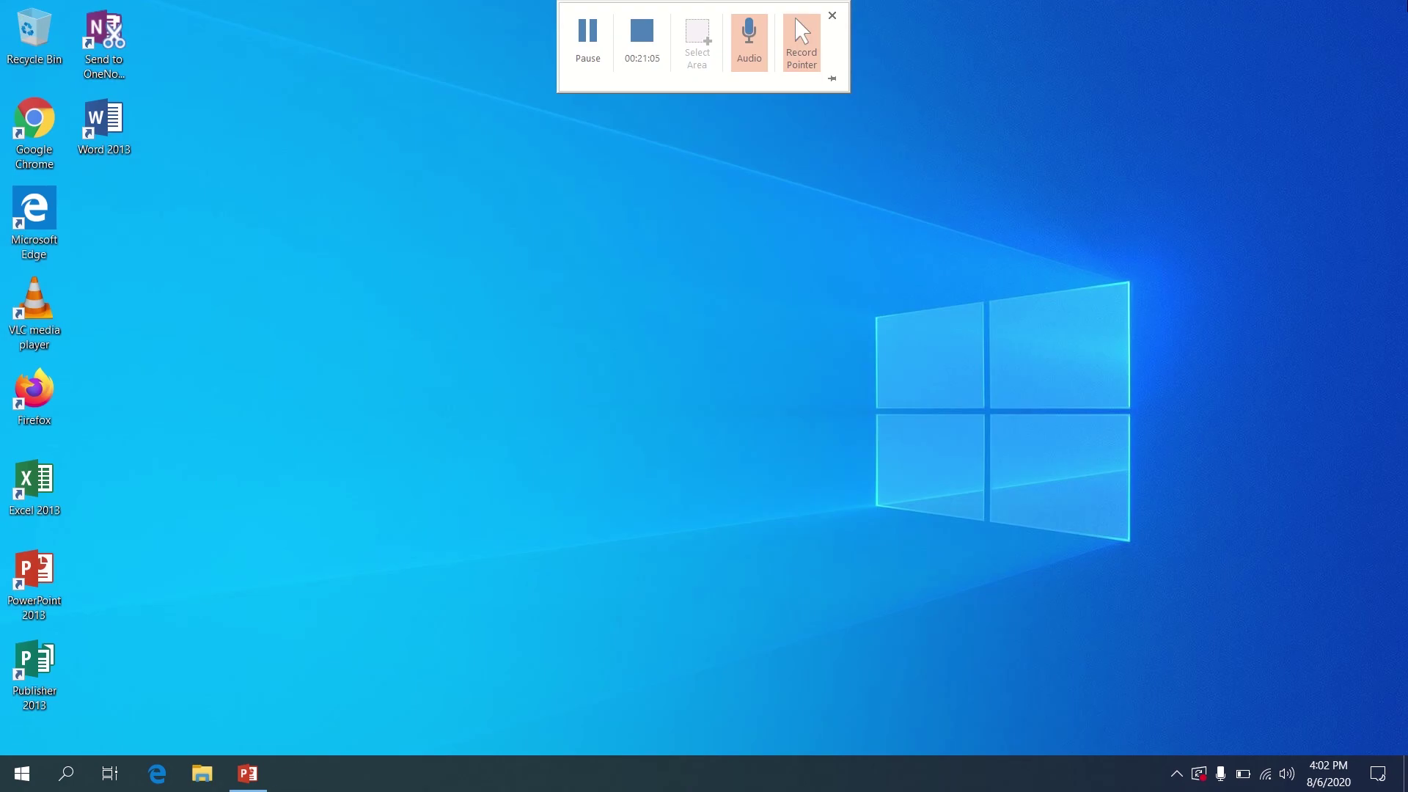